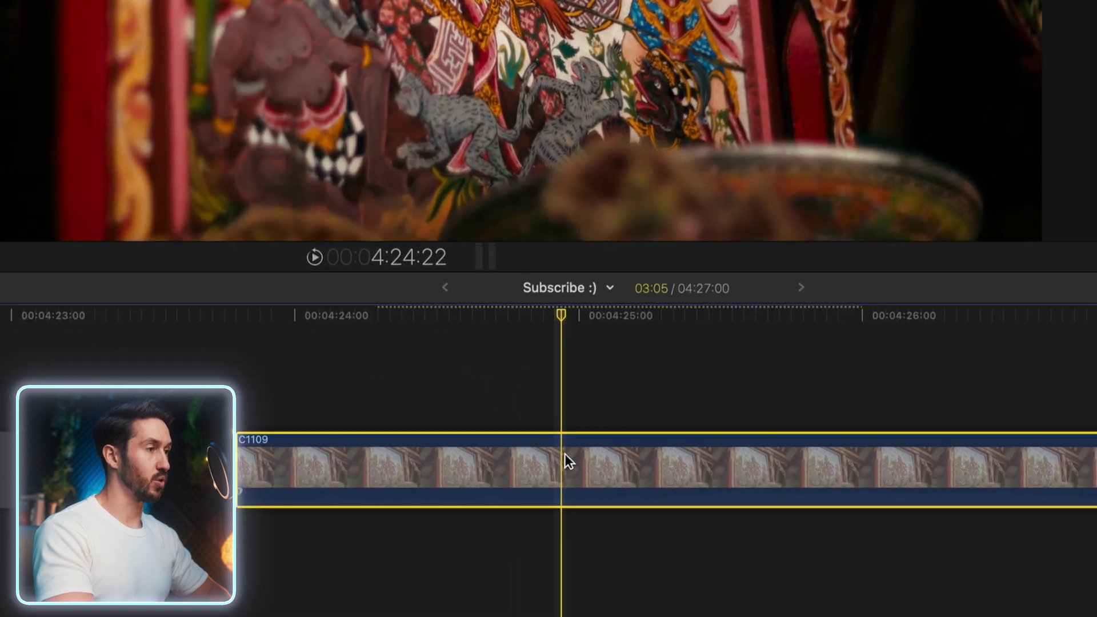
Step: Option-drag a copy of C1109 above the original and trim its start and end to 01:07
key("alt")
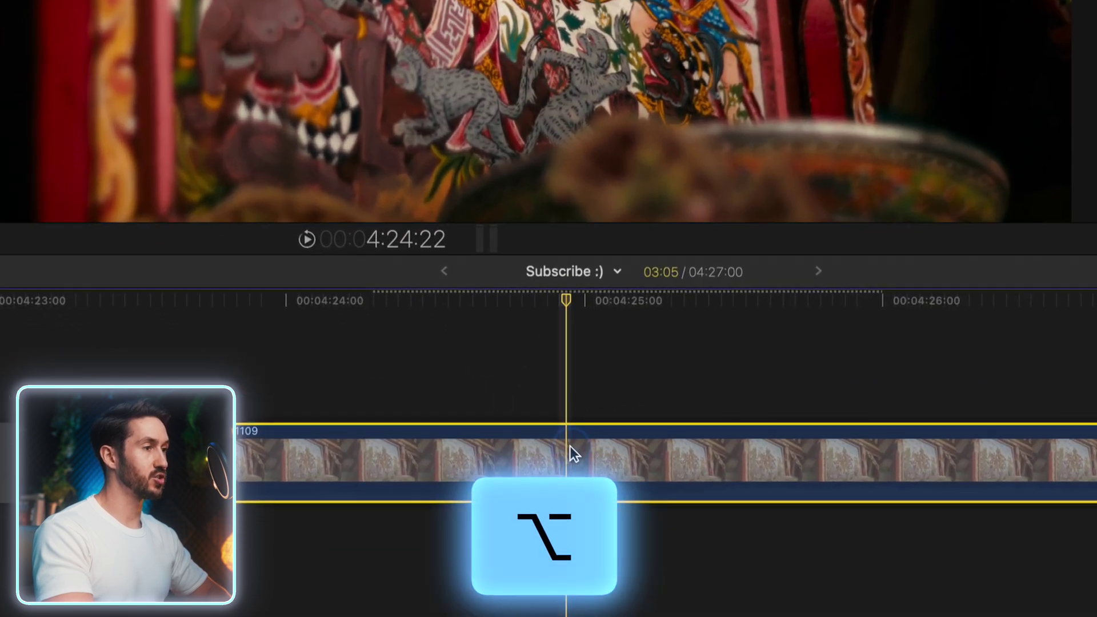
left_click_drag(571, 447, 588, 338)
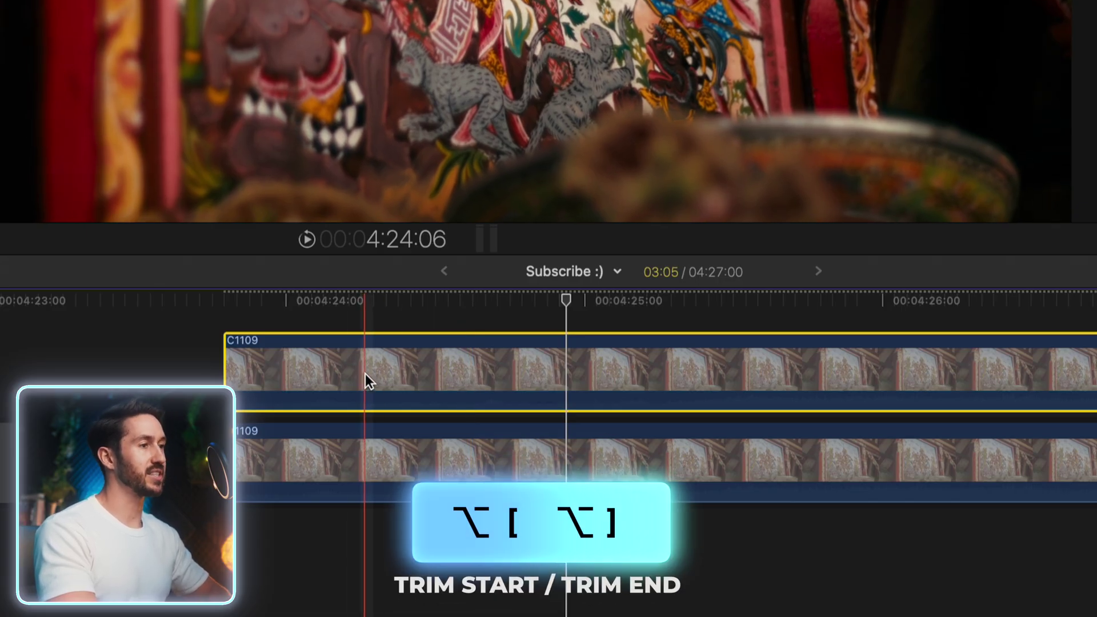
key("alt+bracketleft")
key("alt+bracketleft")
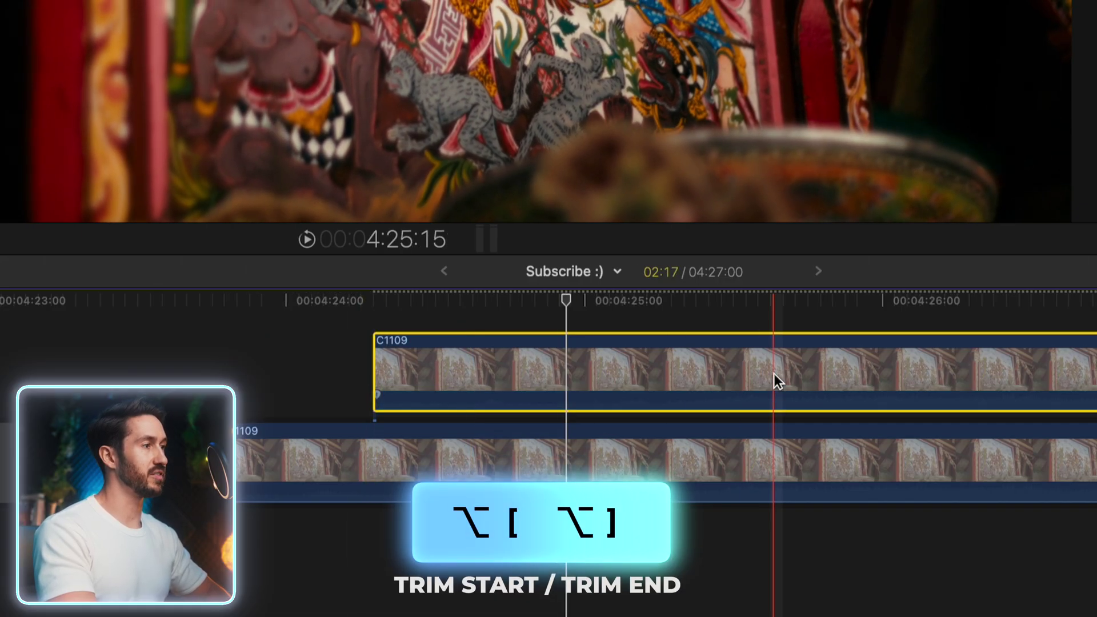
key("alt+bracketright")
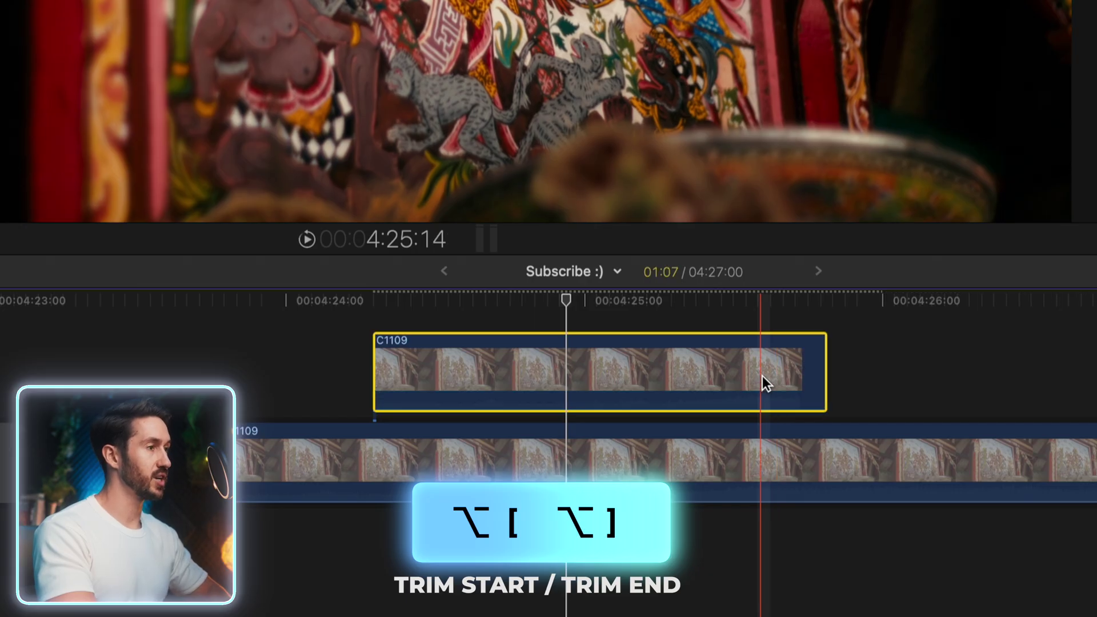
key("shift+slash")
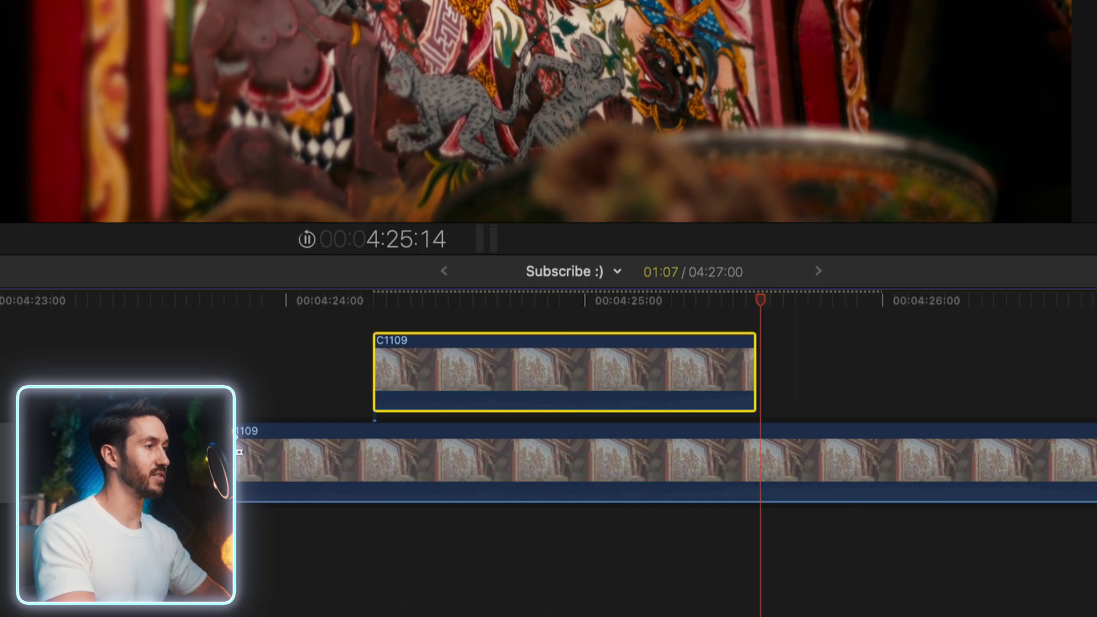
key("space")
left_click(535, 297)
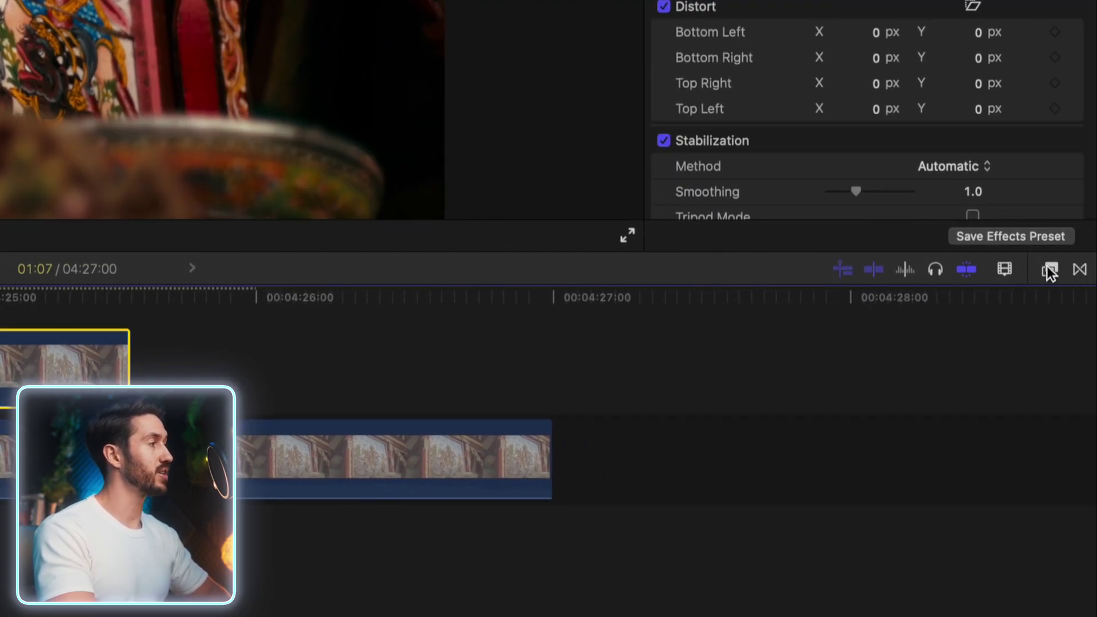
Step: Apply a Luma Keyer to the upper C1109 copy and disable the lower clip
left_click(1050, 270)
left_click(781, 608)
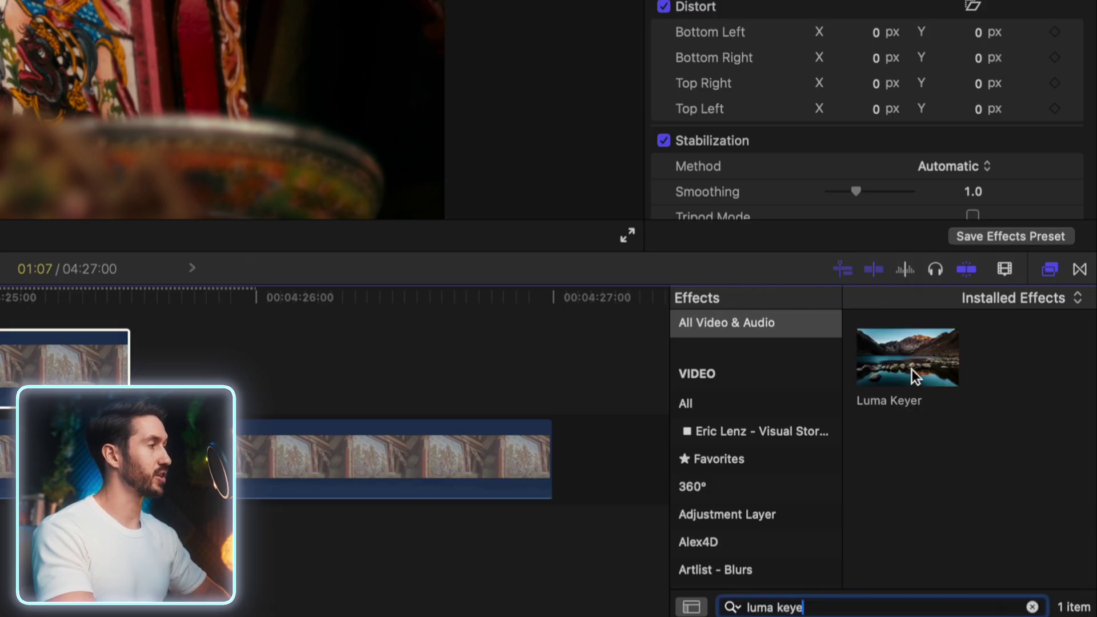
left_click(911, 370)
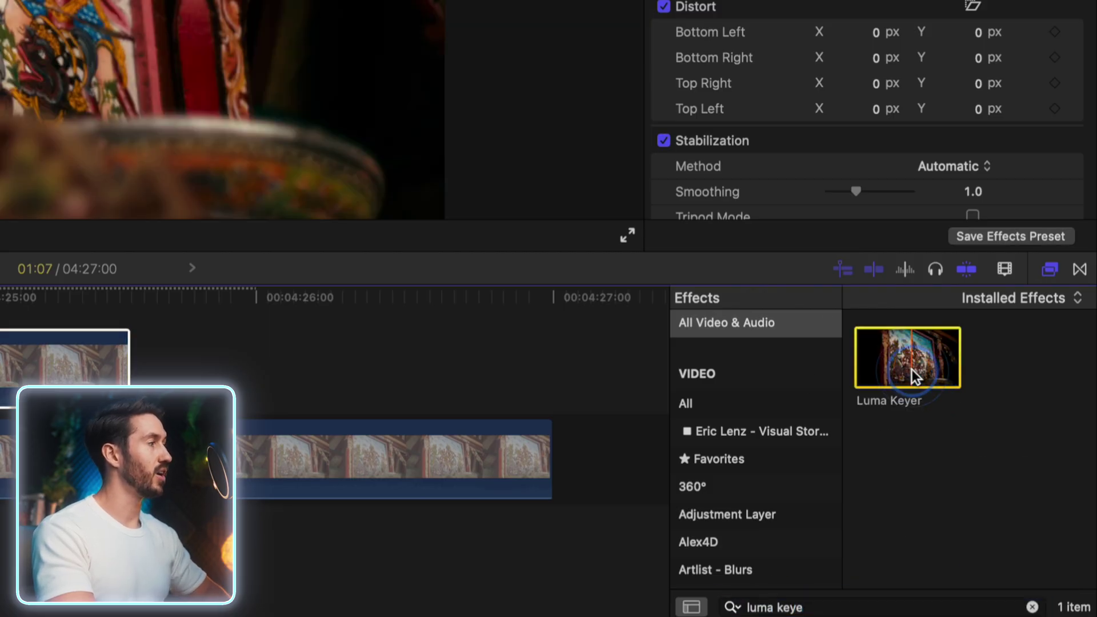
left_click(1050, 269)
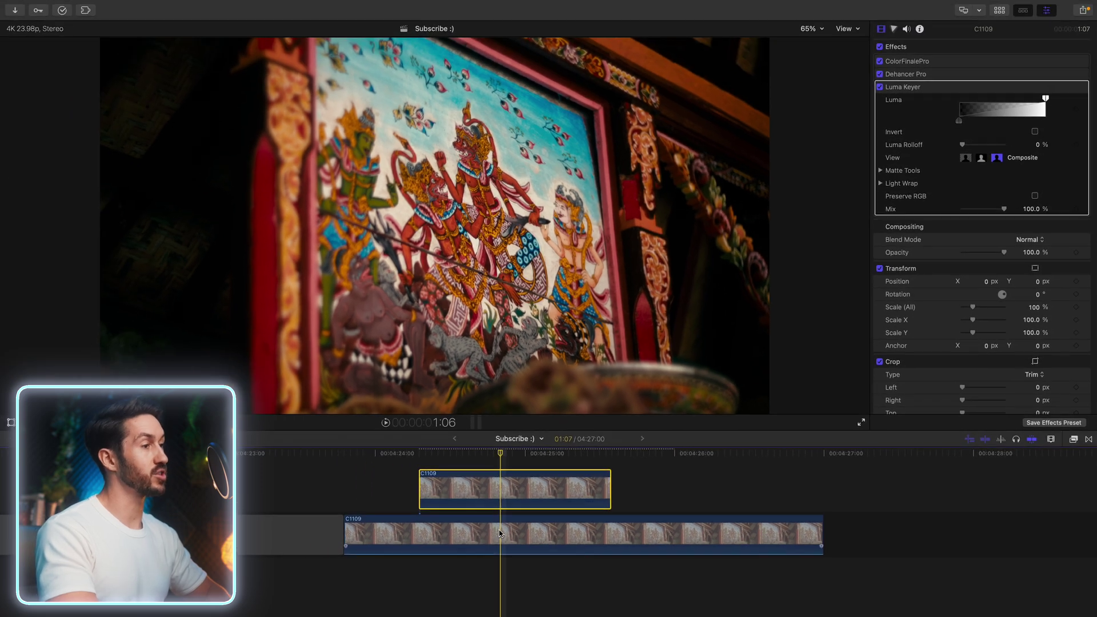
left_click(499, 534)
key("v")
left_click(502, 477)
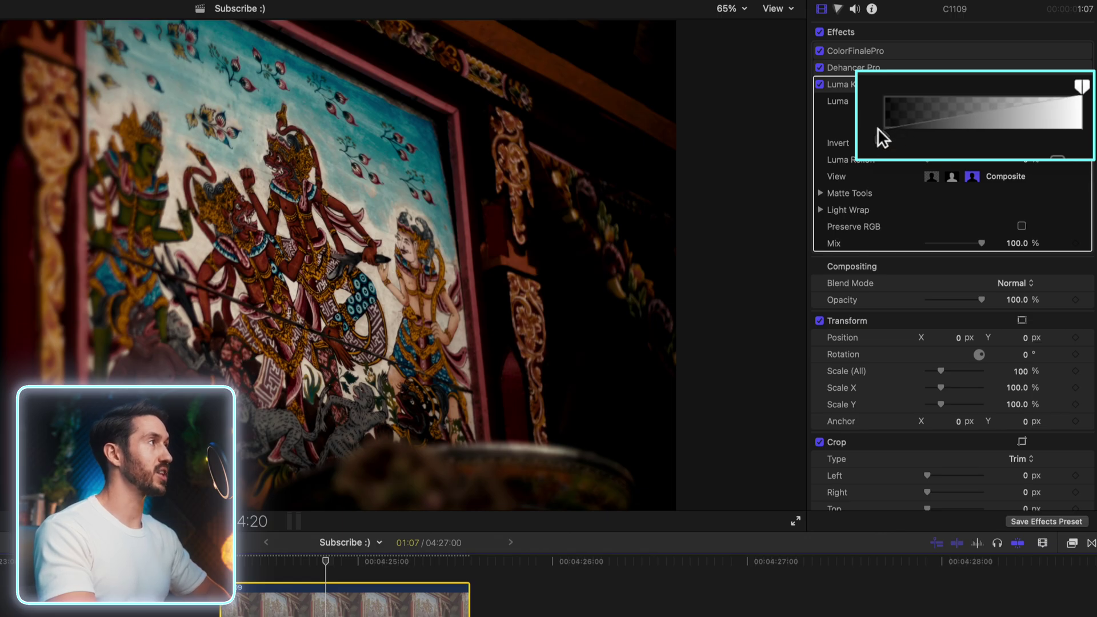
Step: Tighten the luma key range so only the brightest areas remain, comparing with the lower clip
left_click_drag(883, 136, 1007, 142)
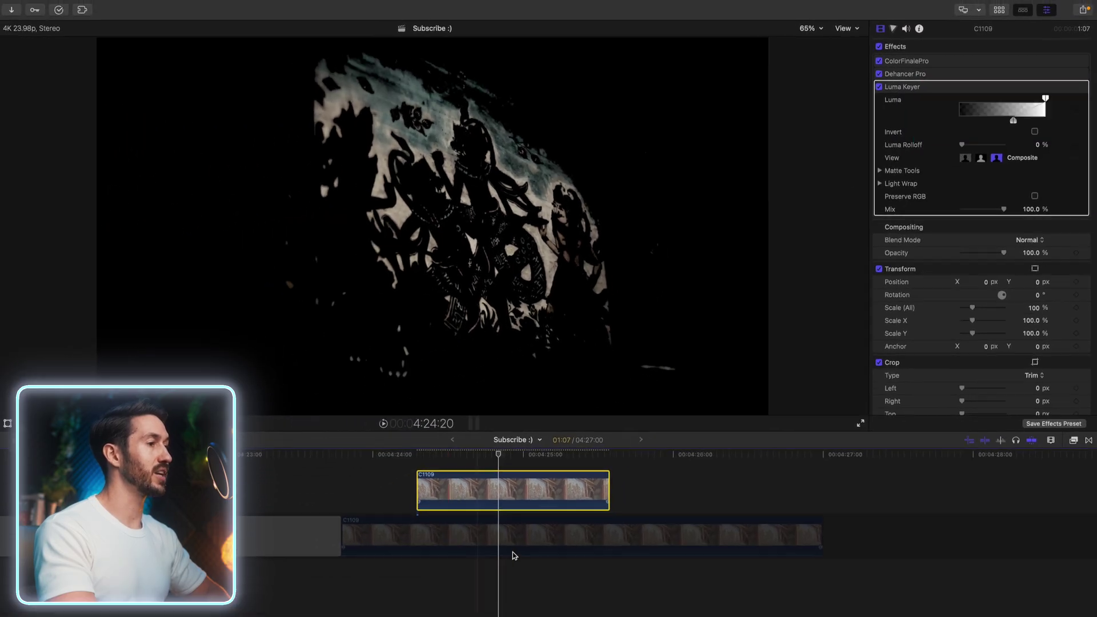
left_click(502, 532)
key("v")
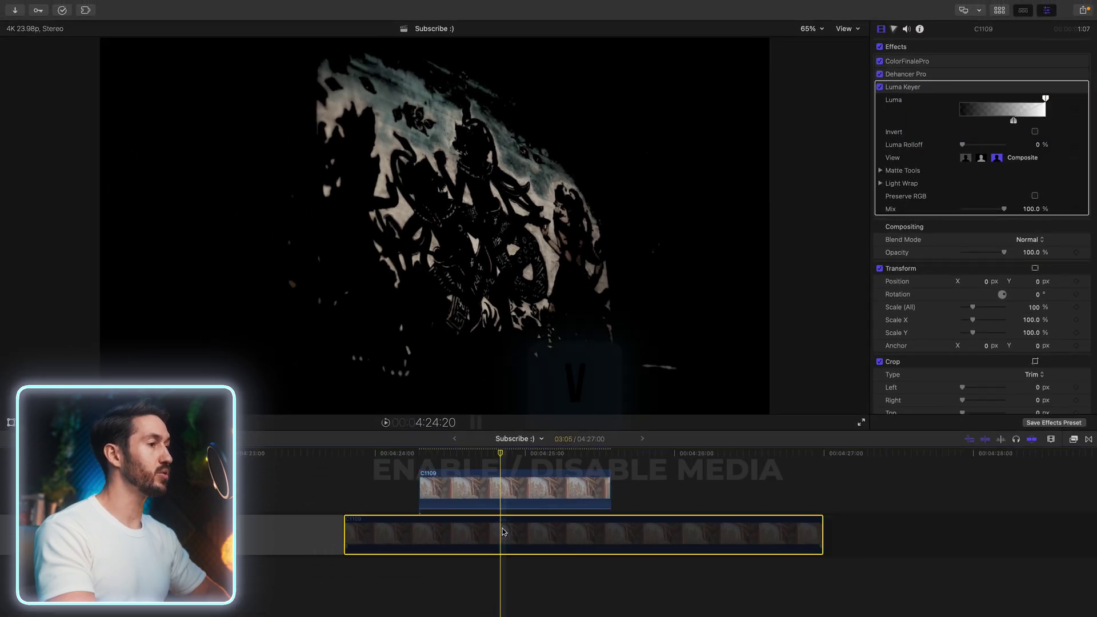
key("v")
key("v")
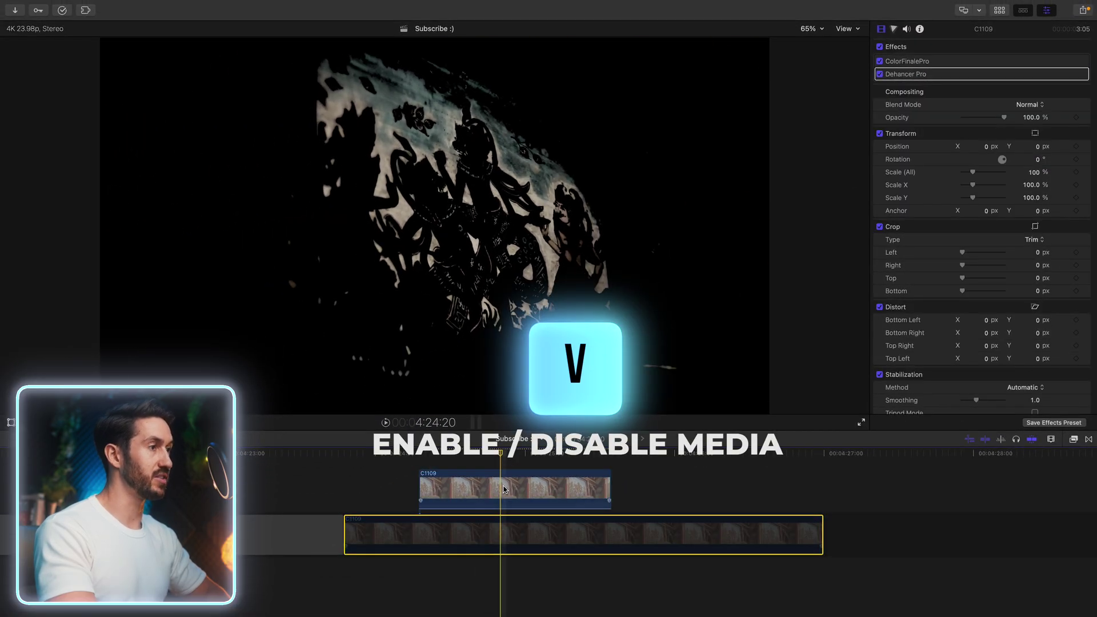
left_click(504, 489)
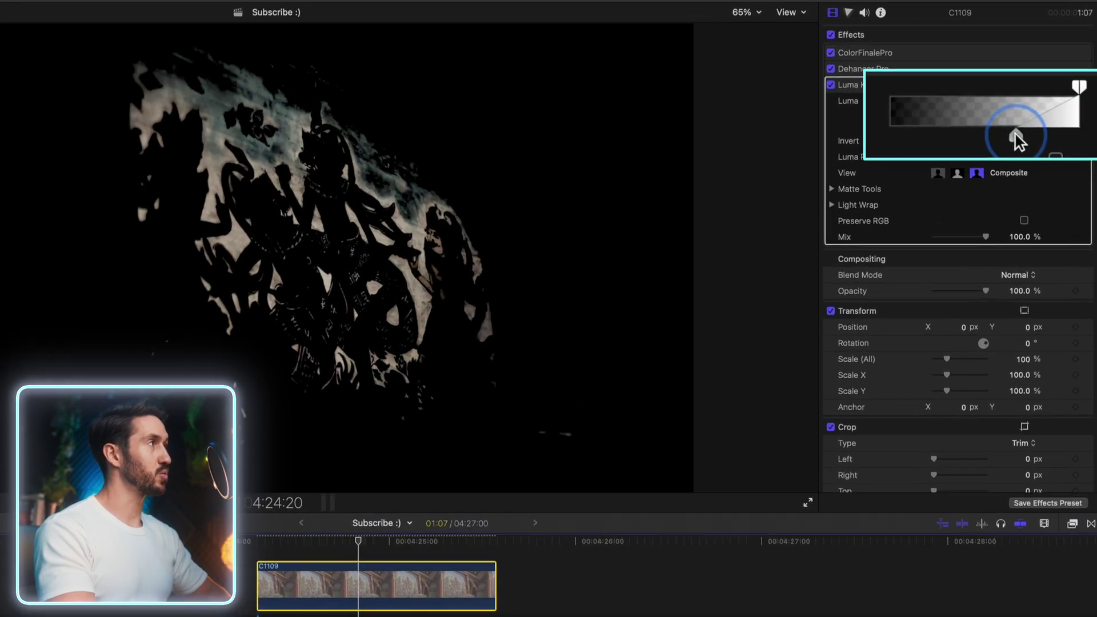
left_click_drag(1016, 140, 1004, 139)
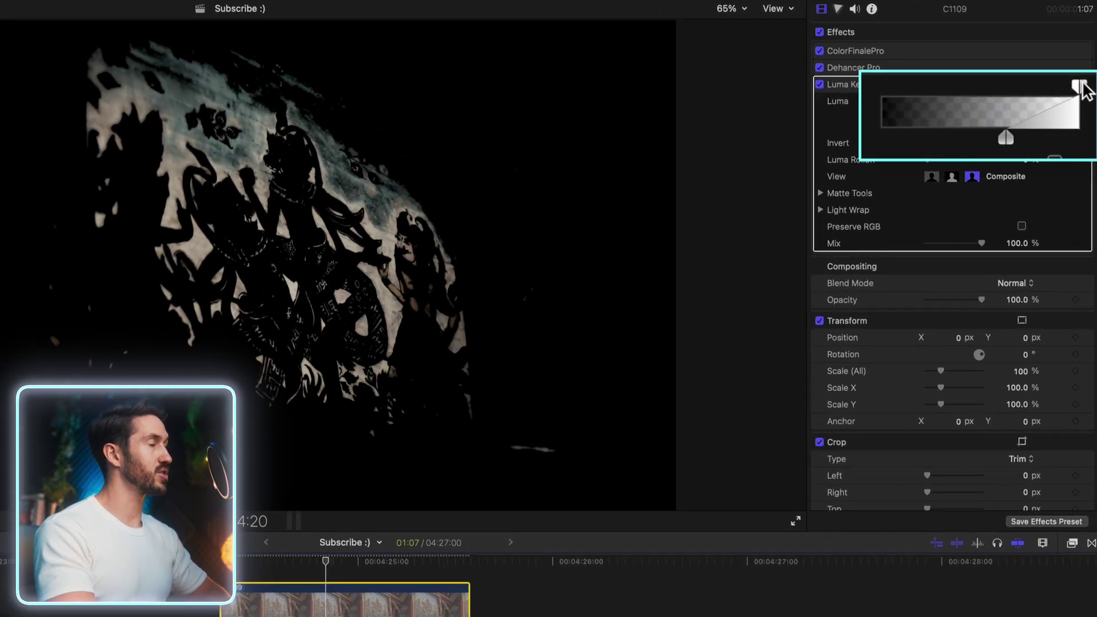
left_click_drag(1081, 89, 1017, 104)
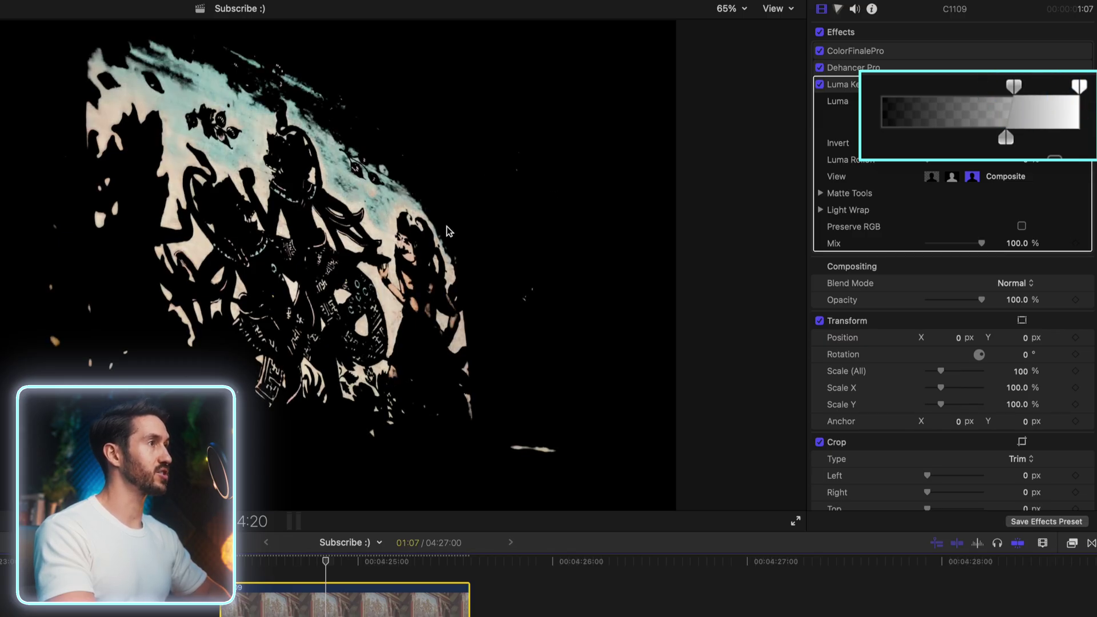
mouse_move(1013, 91)
left_mouse_down()
mouse_move(1033, 91)
mouse_move(1023, 93)
left_mouse_up()
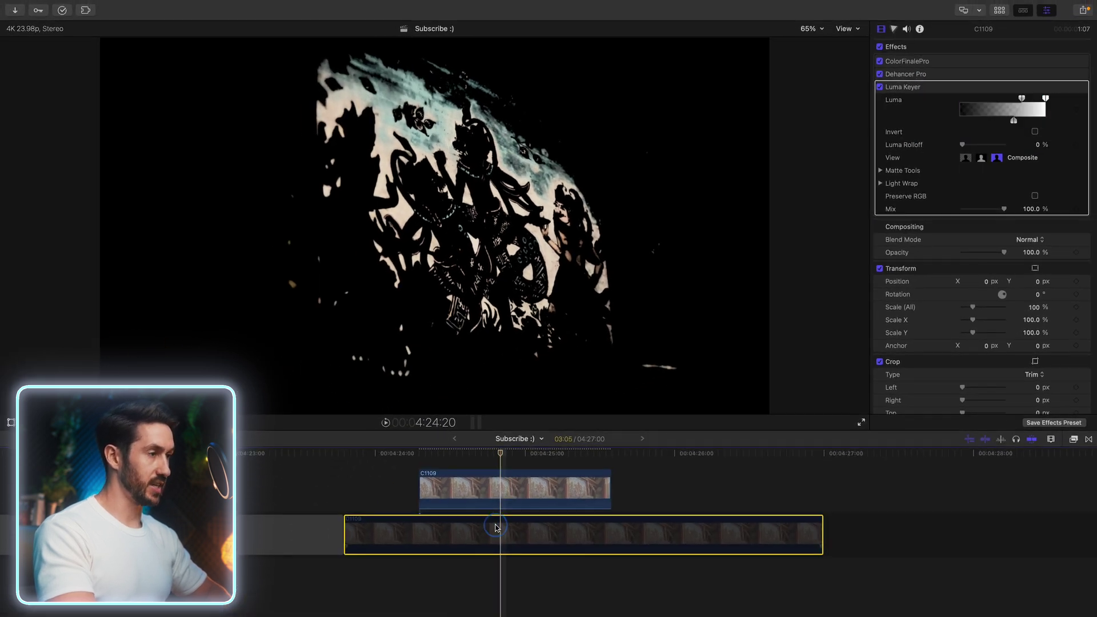
left_click(496, 528)
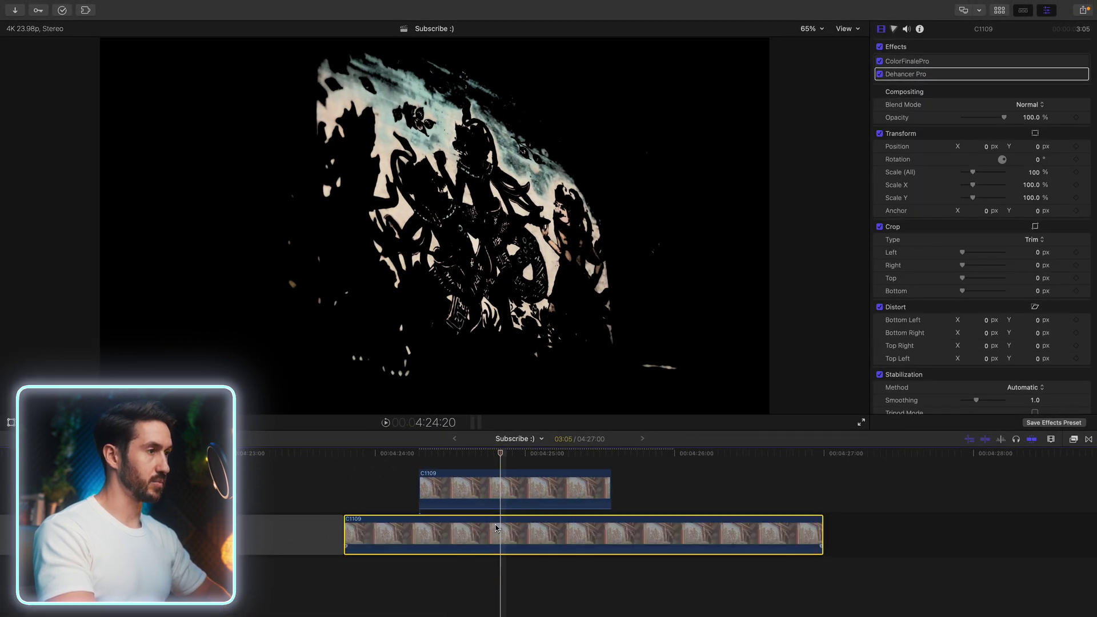
Step: Apply a Gaussian blur to the keyed copy at Amount 22.81, loosening the key slightly
left_click(518, 490)
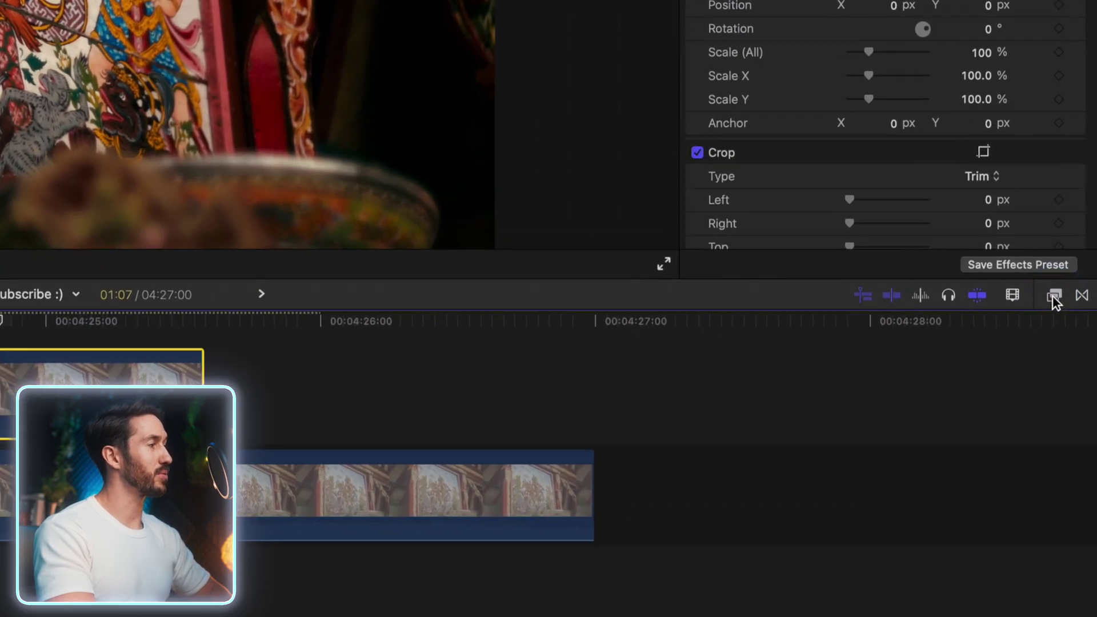
left_click(1074, 438)
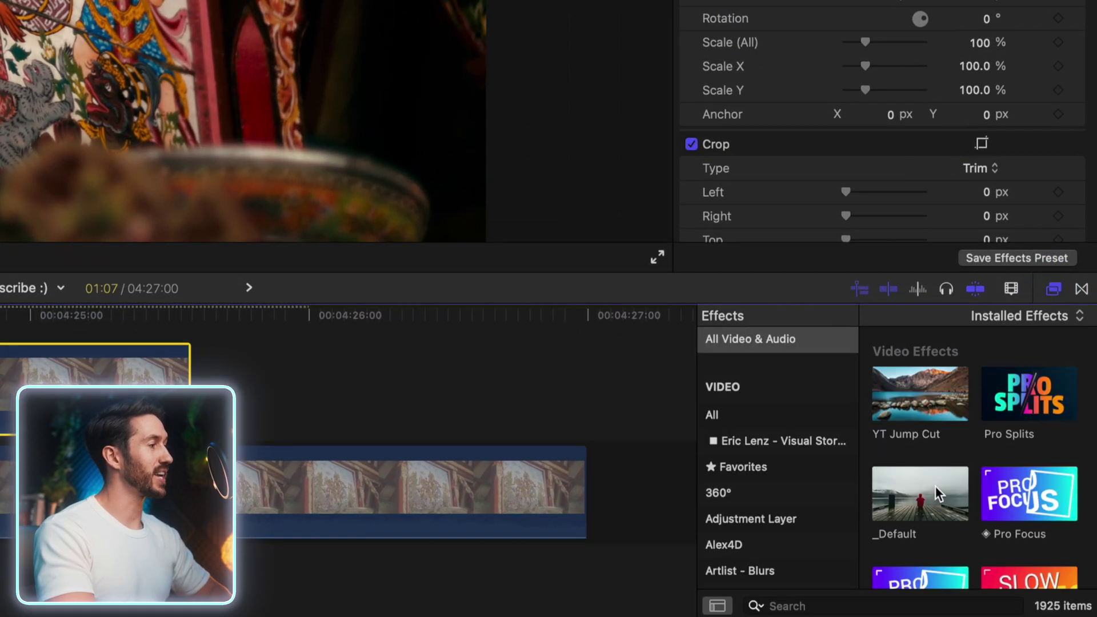
left_click(814, 604)
type("gauss")
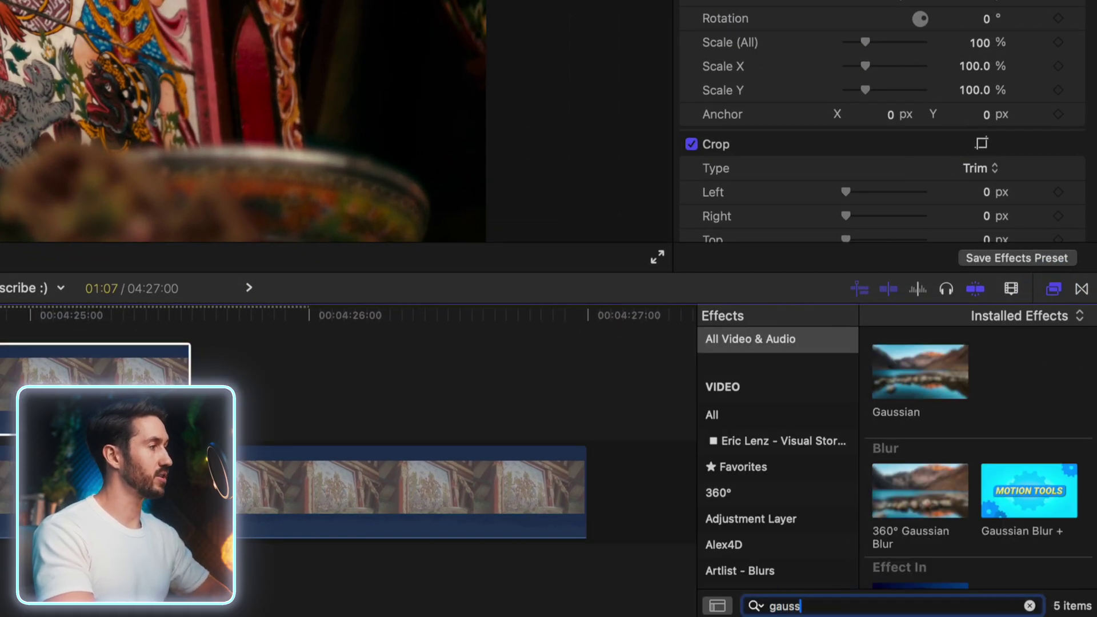
left_click(932, 368)
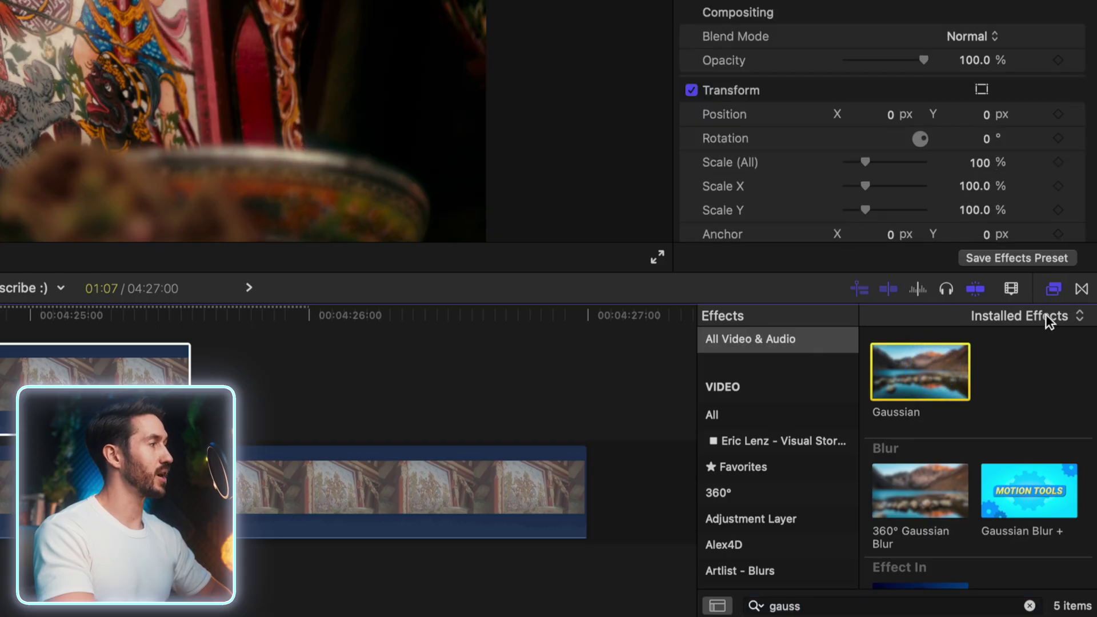
left_click(1054, 289)
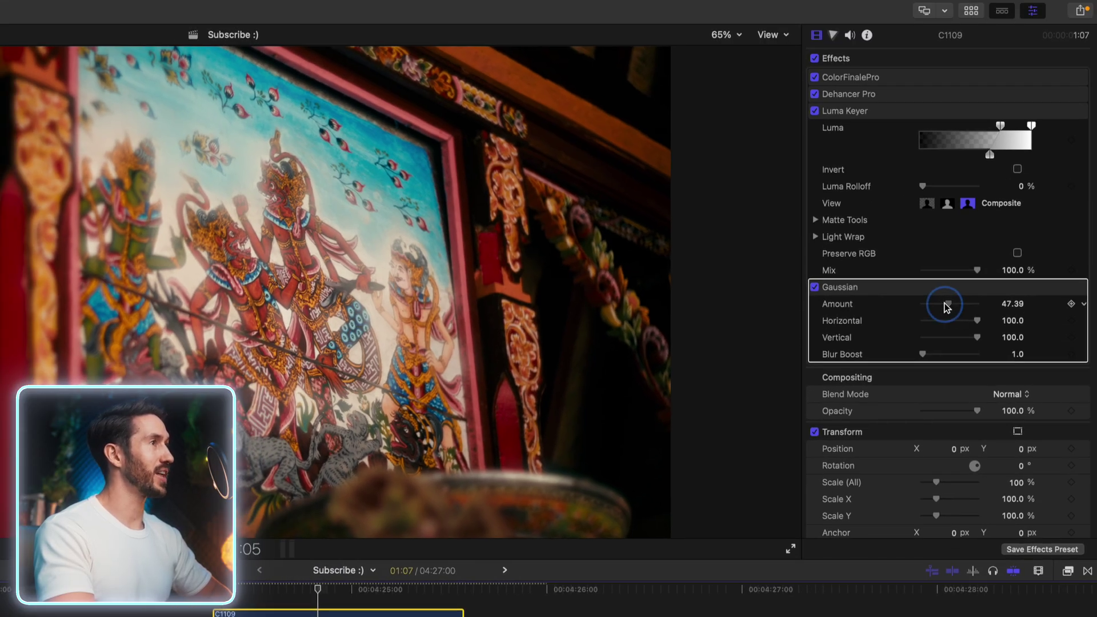
left_click_drag(947, 306, 933, 308)
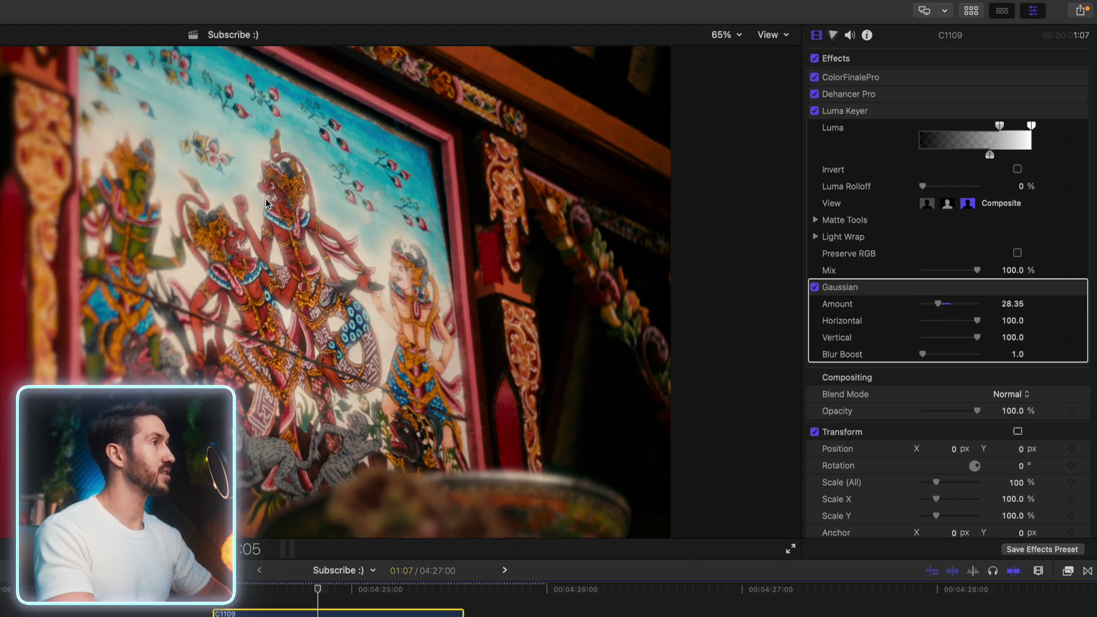
left_click_drag(991, 157, 978, 157)
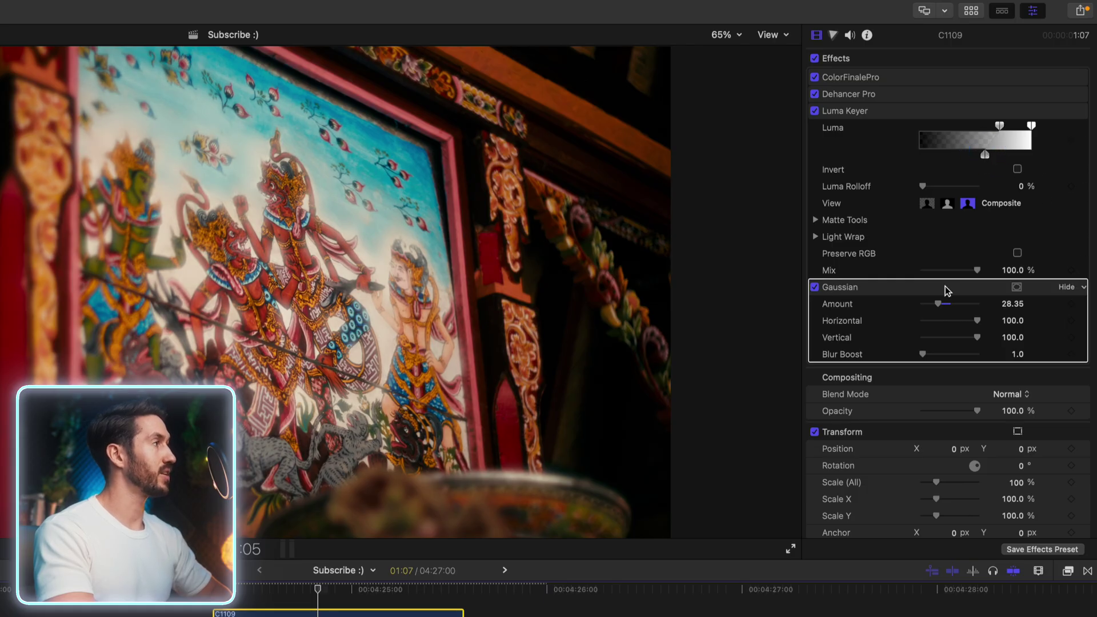
left_click_drag(934, 304, 937, 304)
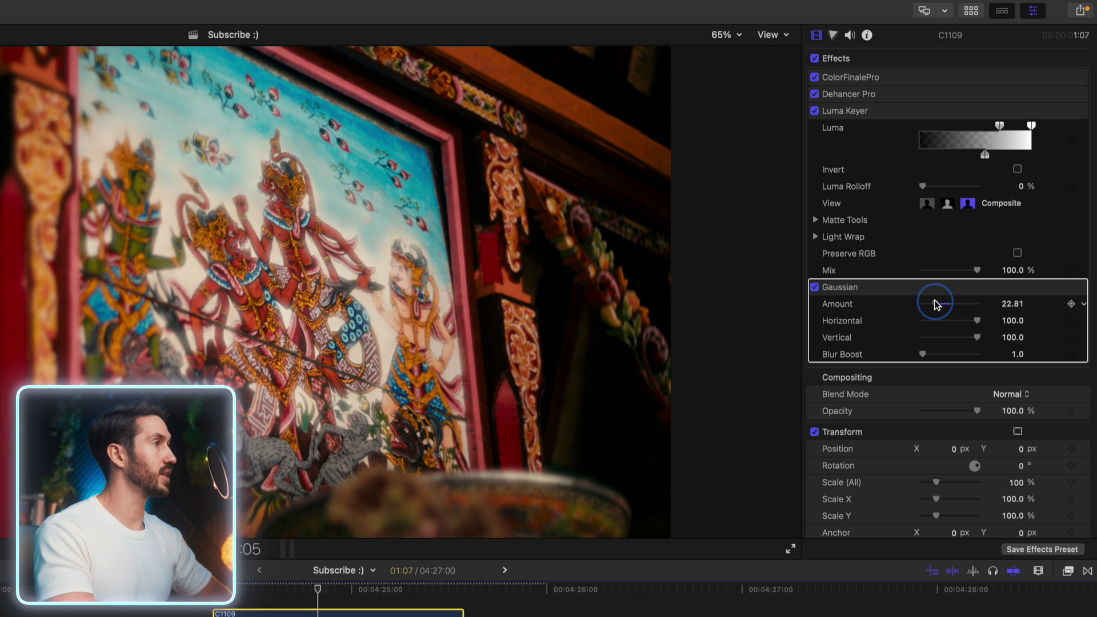
left_click(834, 36)
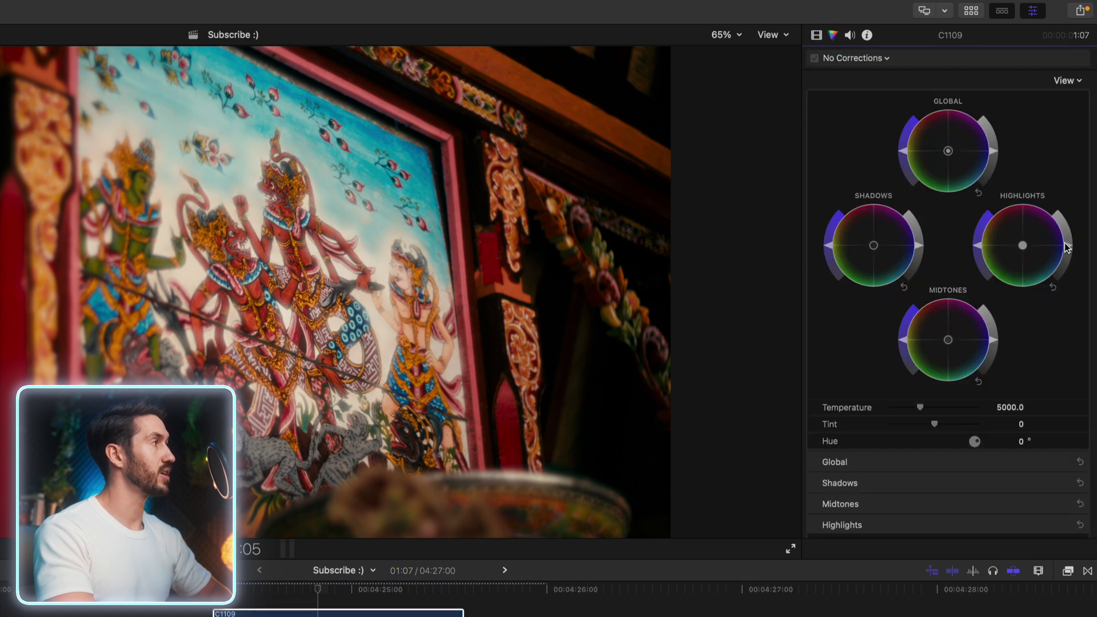
Step: Raise the Highlights wheel brightness and push the Global wheel toward red
left_click_drag(1070, 250, 1061, 221)
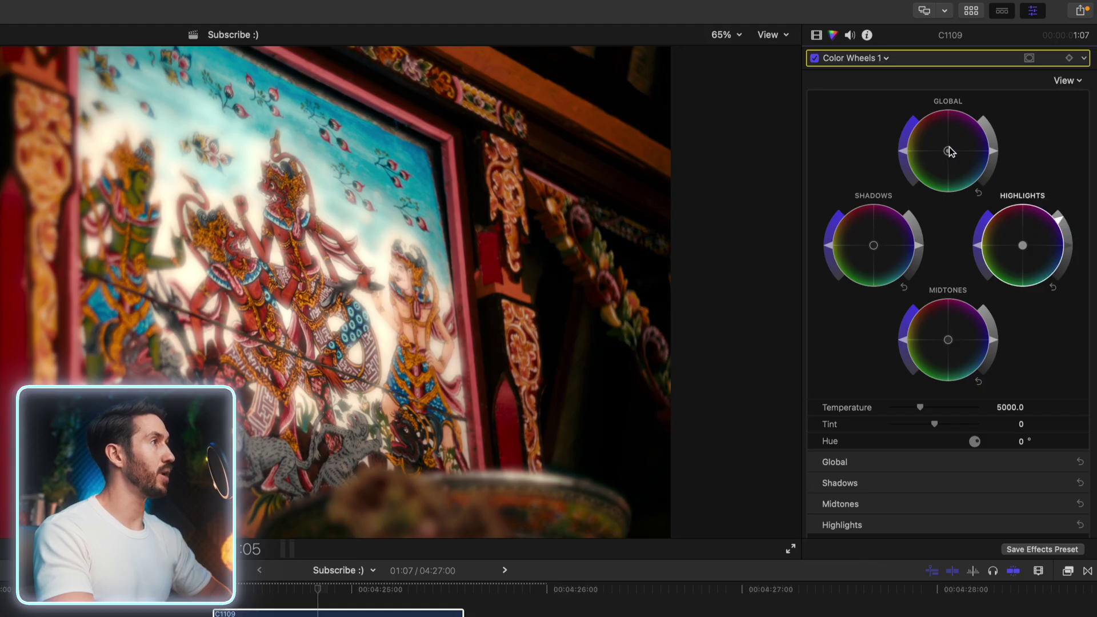
left_click_drag(955, 149, 959, 147)
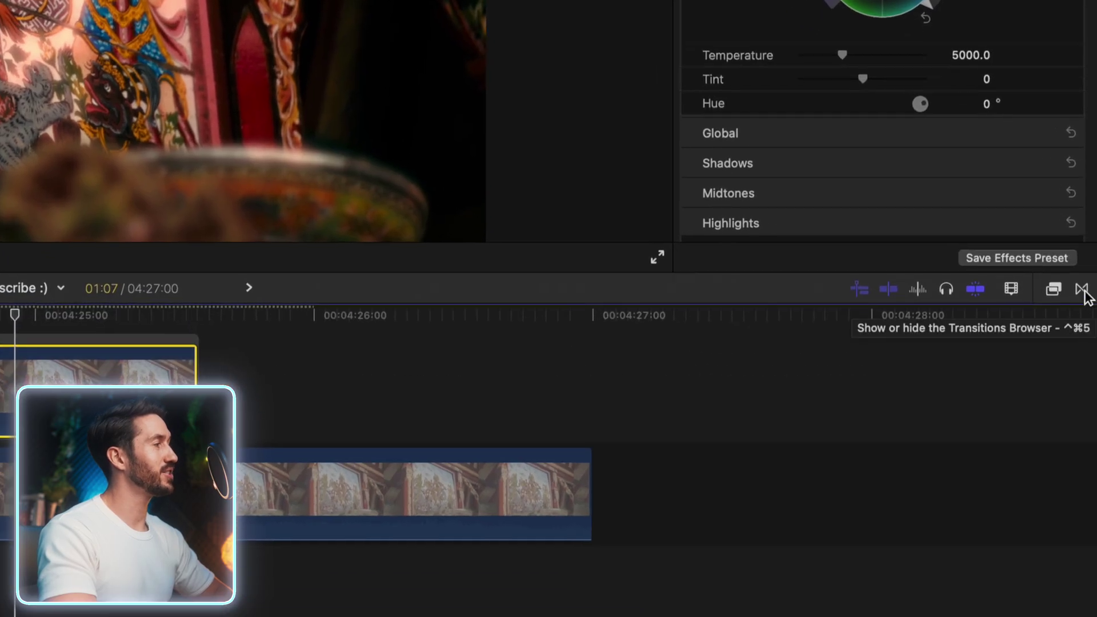
Step: Place a Chevron wipe from the Wipes transitions on the upper clip's start and lengthen it
left_click(1083, 290)
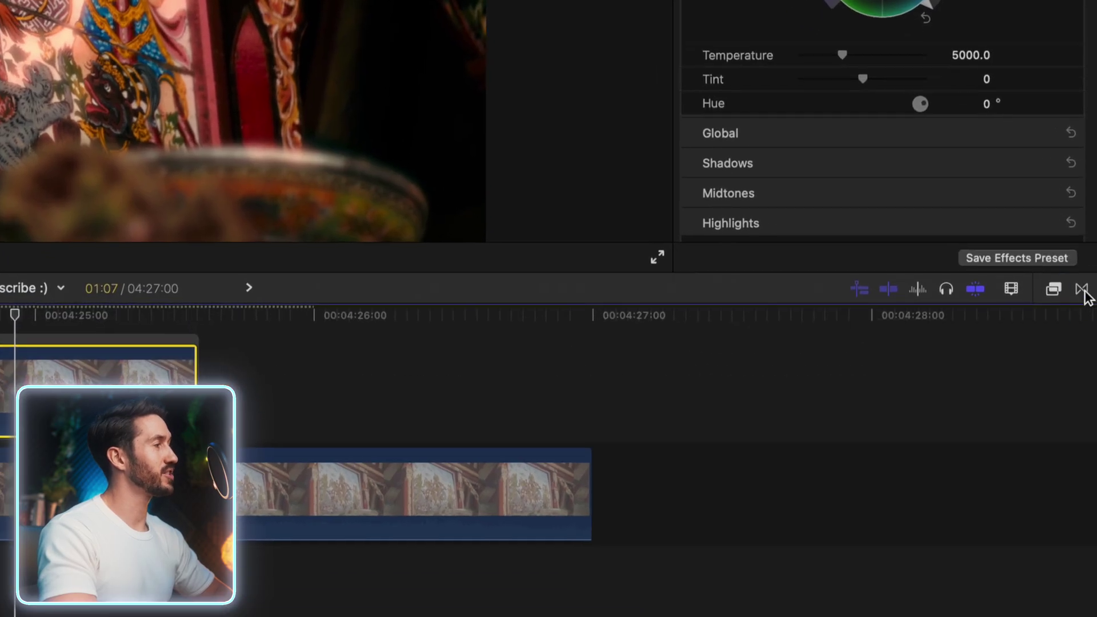
scroll(746, 472, "down", 20)
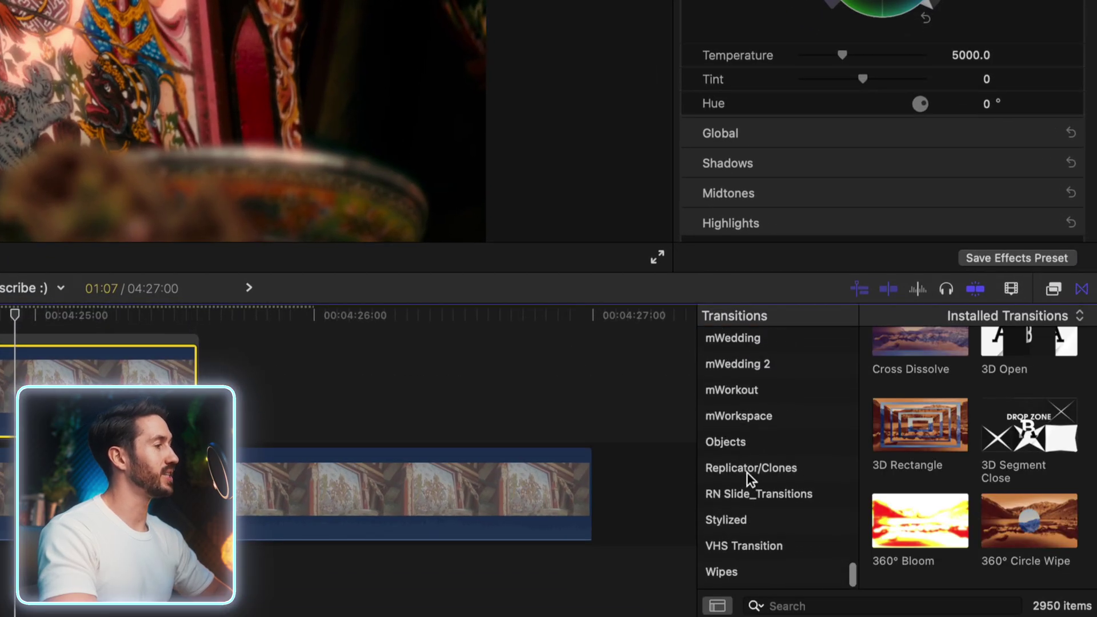
left_click(741, 574)
scroll(1010, 427, "up", 1)
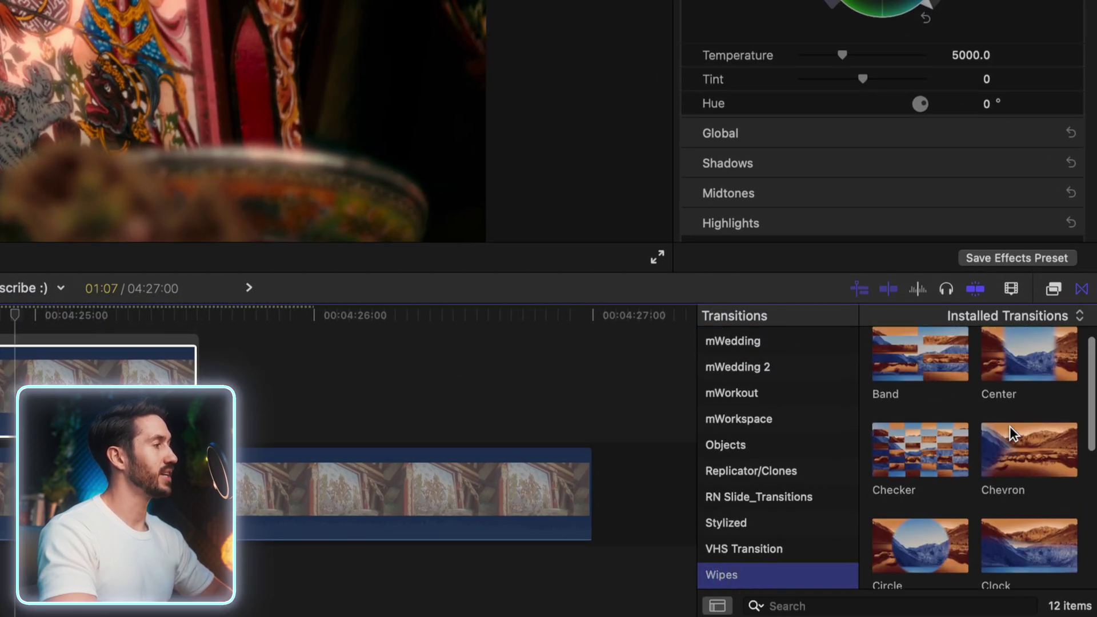
scroll(1015, 449, "down", 5)
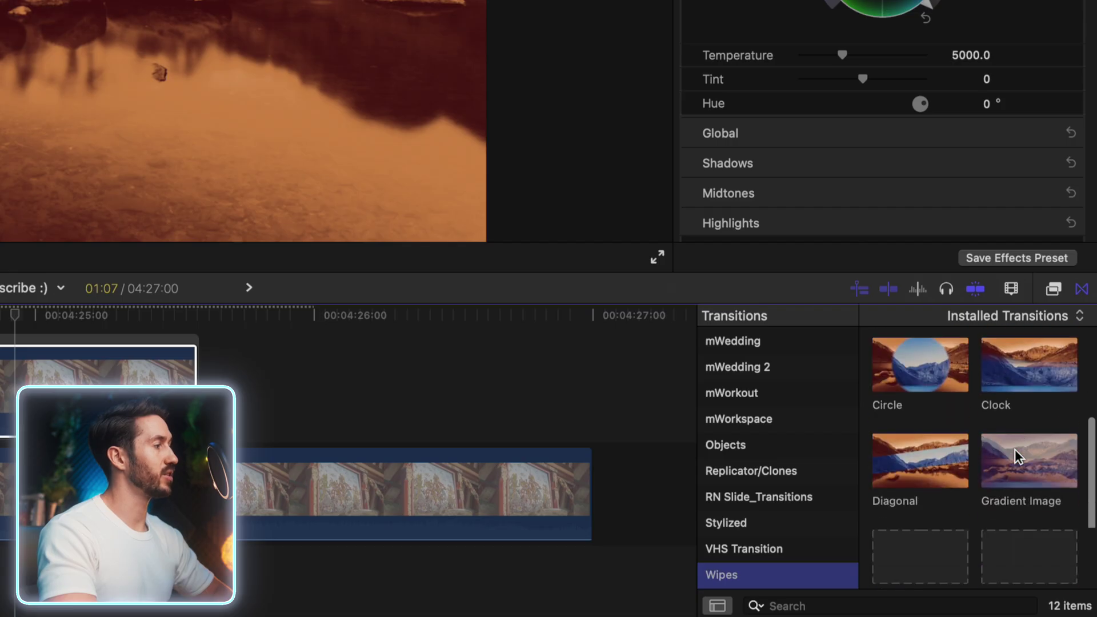
scroll(1015, 449, "up", 3)
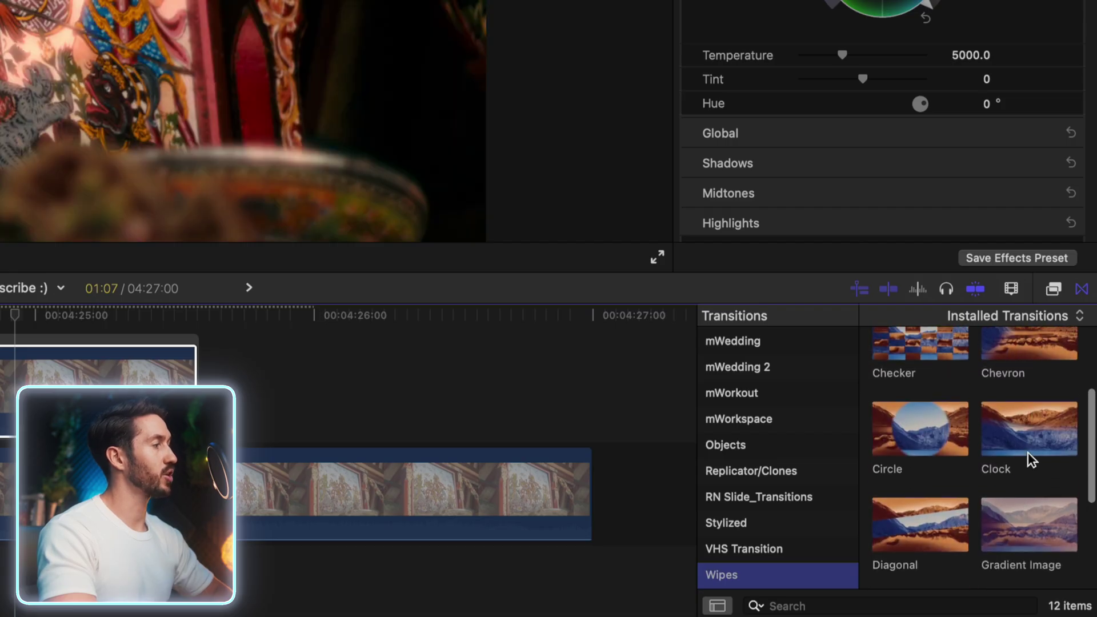
scroll(1012, 457, "down", 3)
scroll(1016, 549, "up", 5)
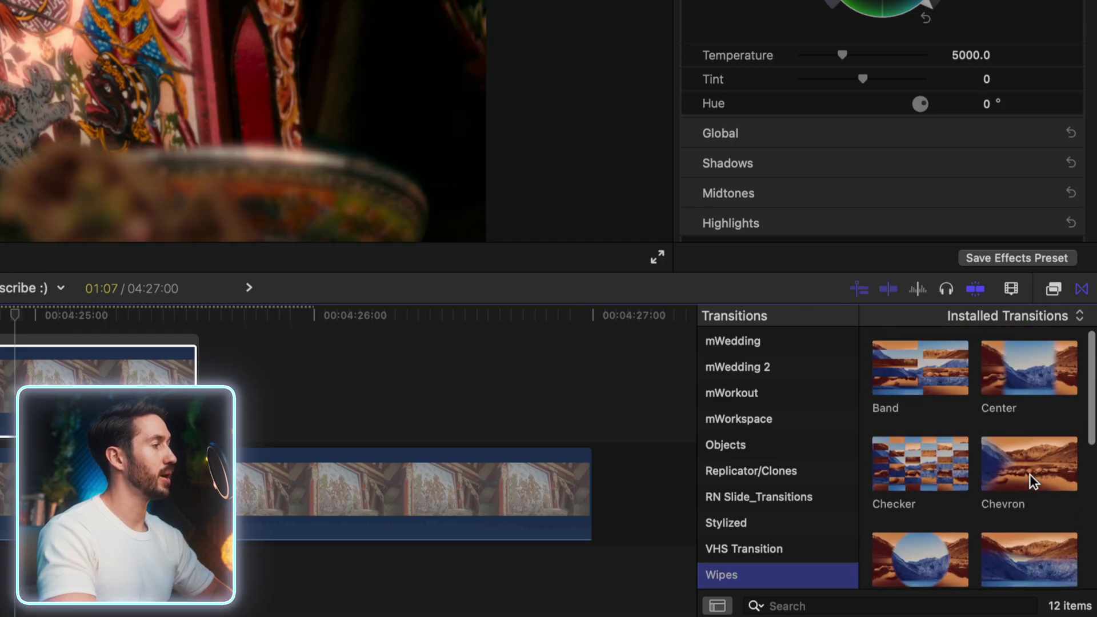
left_click_drag(1030, 475, 7, 425)
mouse_move(508, 512)
left_mouse_down()
mouse_move(506, 495)
mouse_move(490, 495)
mouse_move(514, 497)
left_mouse_up()
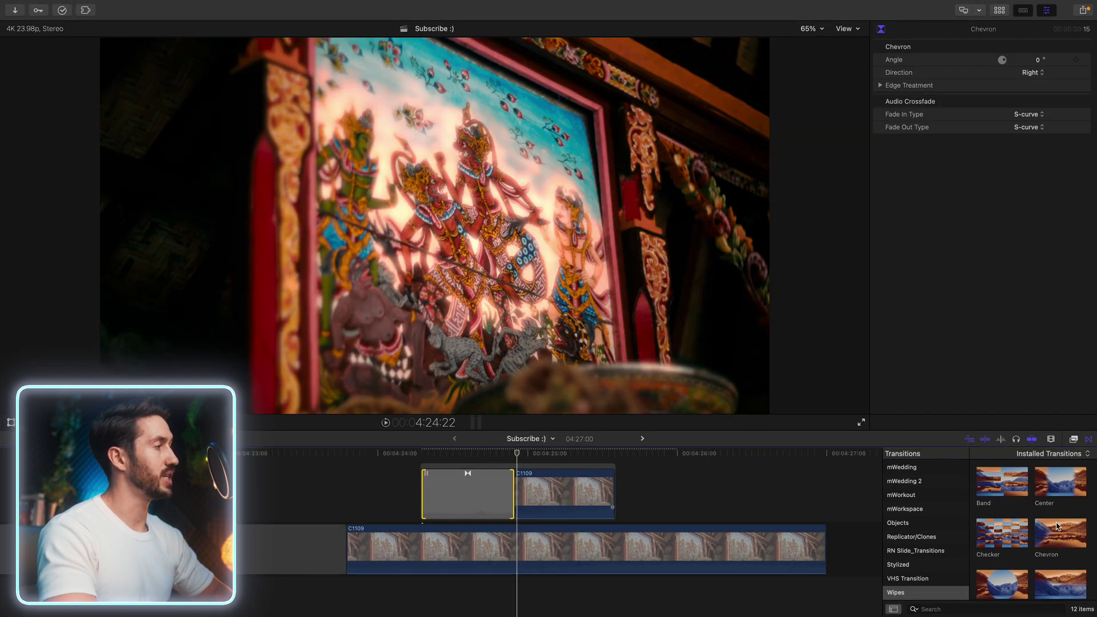
left_click_drag(1060, 533, 533, 495)
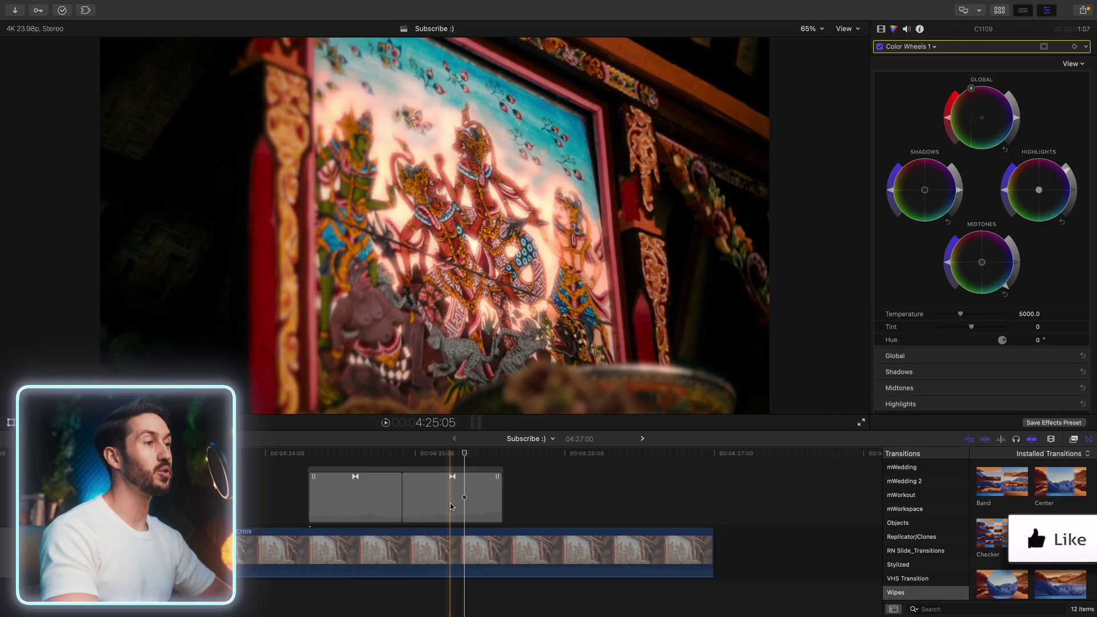
Step: Extend the upper clip's end and copy the Chevron transition onto it
left_click(451, 505)
left_click_drag(501, 501, 607, 501)
left_click_drag(1070, 531, 516, 505)
key("Delete")
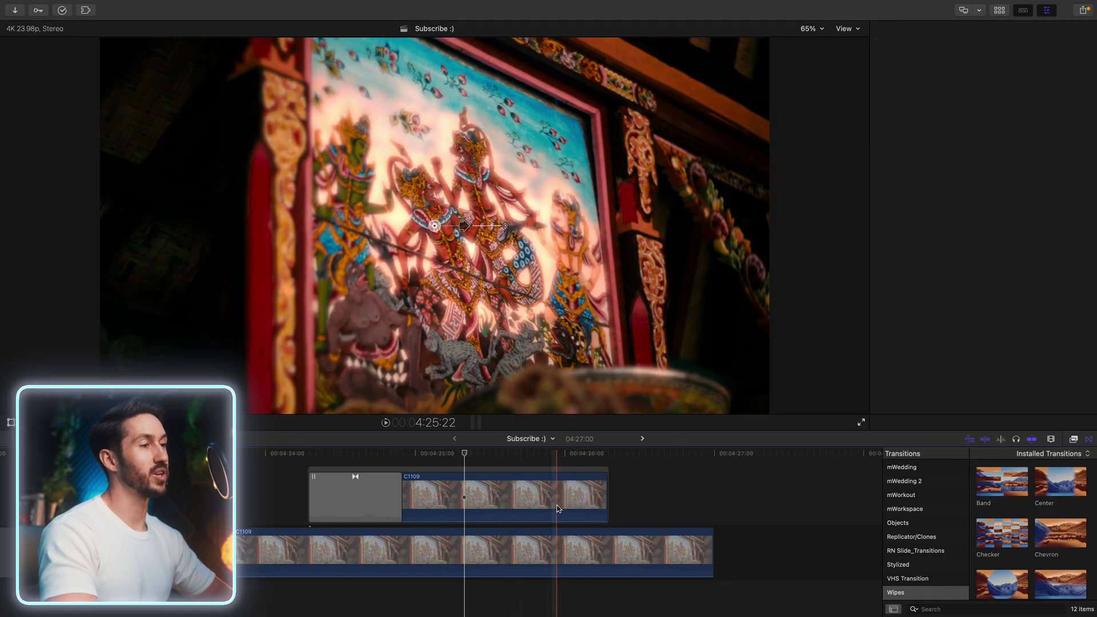
left_click_drag(348, 495, 525, 495)
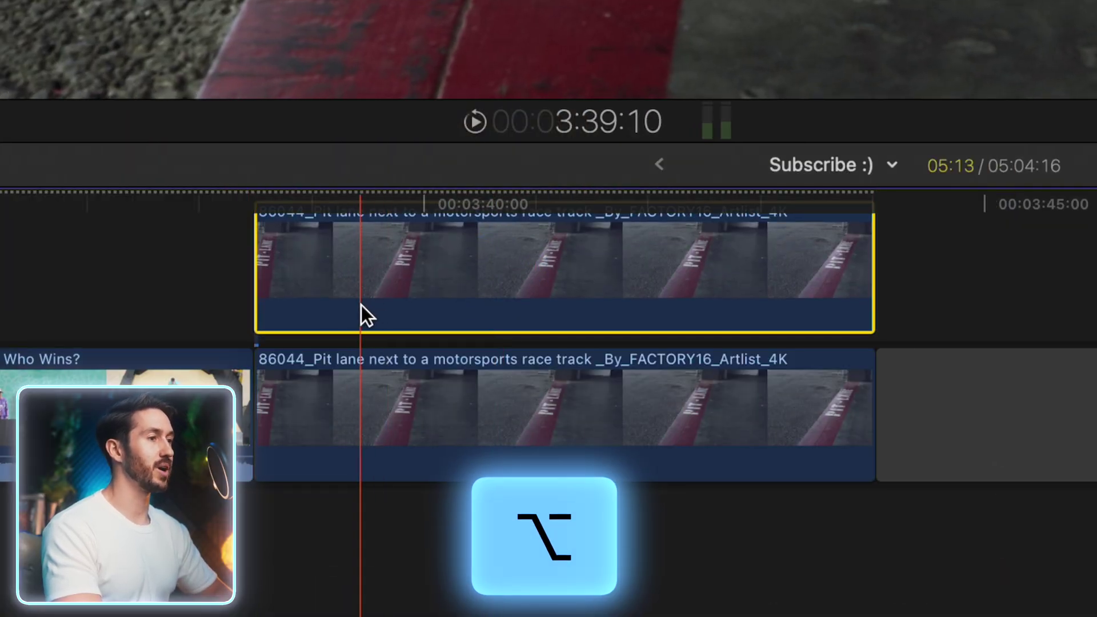
Step: Trim the upper pit lane clip's start so it lasts 04:15
key("alt+bracketleft")
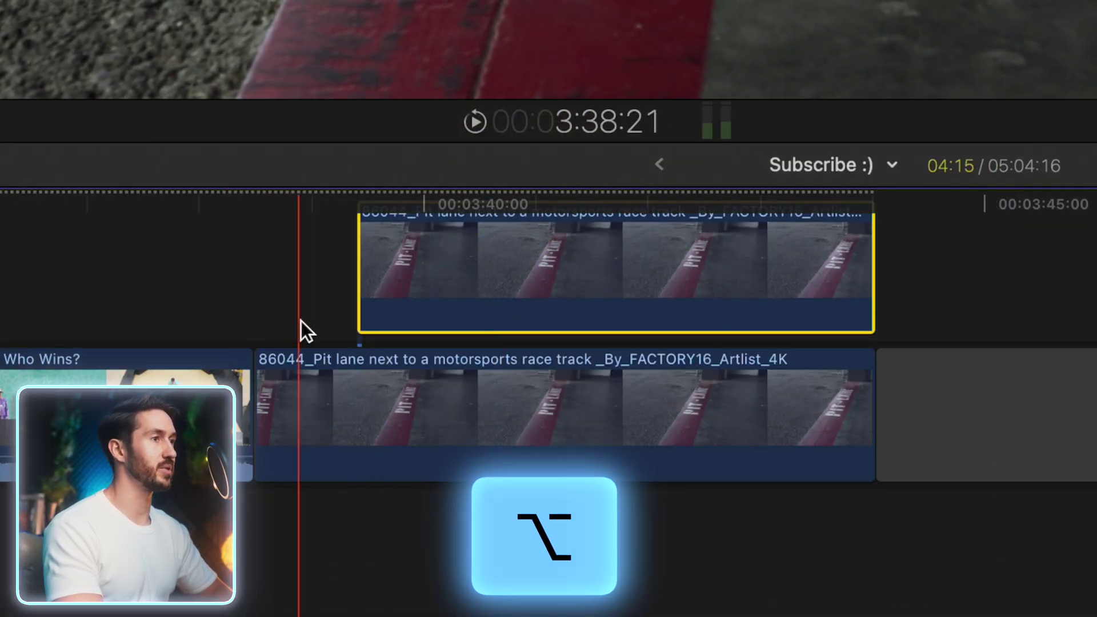
left_click(429, 207)
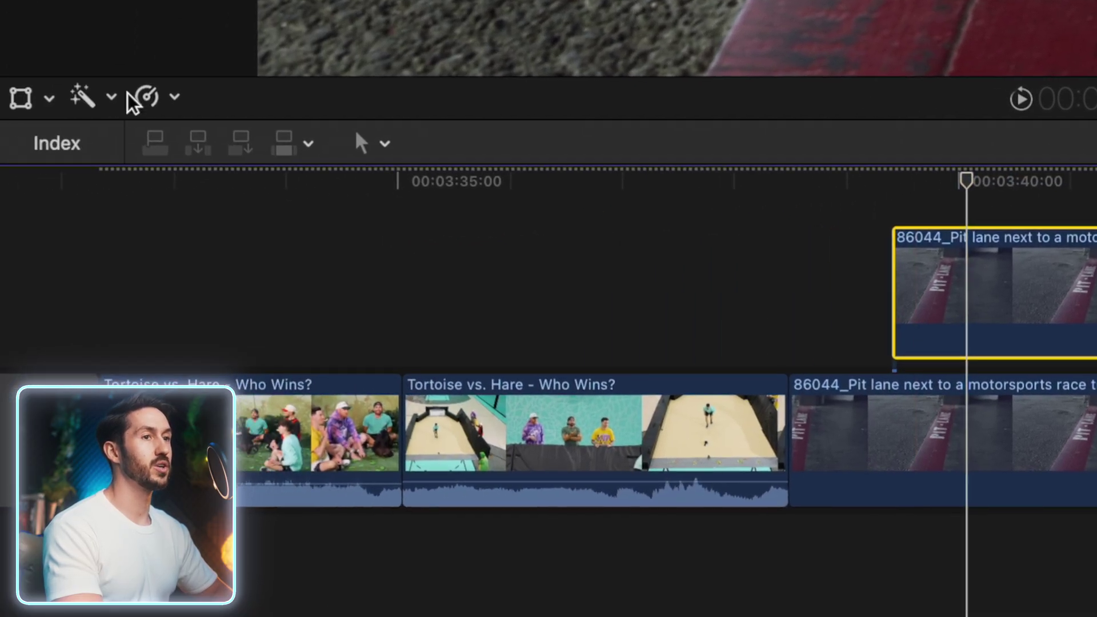
left_click(106, 97)
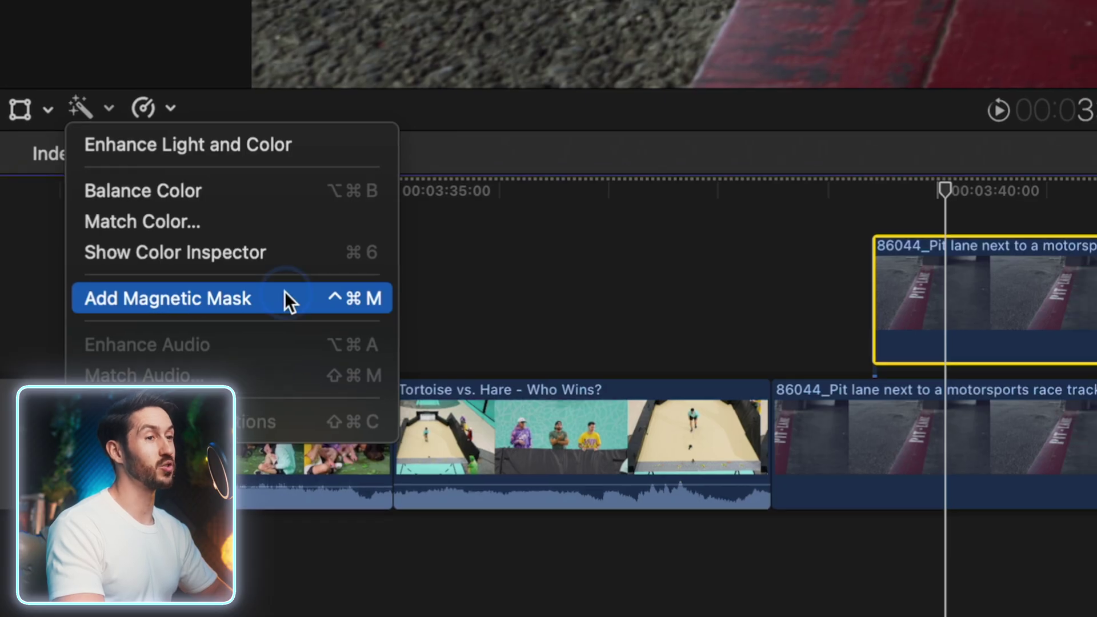
Step: Add a Magnetic Mask on the red PIT LANE strip, subtract stray areas, and analyze it
left_click(176, 290)
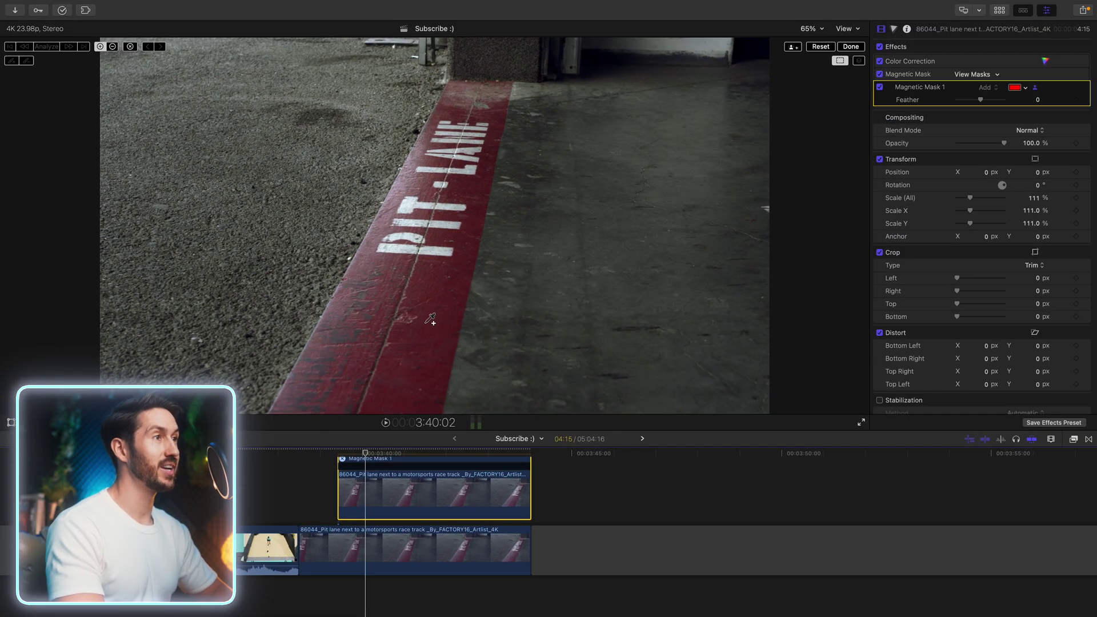
left_click(418, 317)
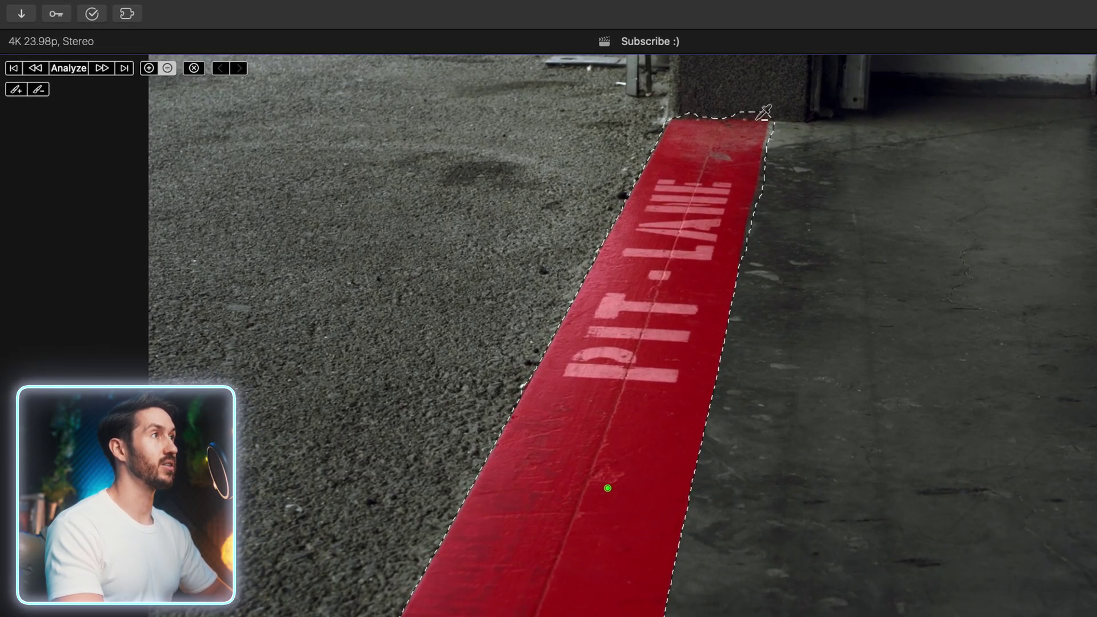
left_click_drag(758, 118, 756, 113)
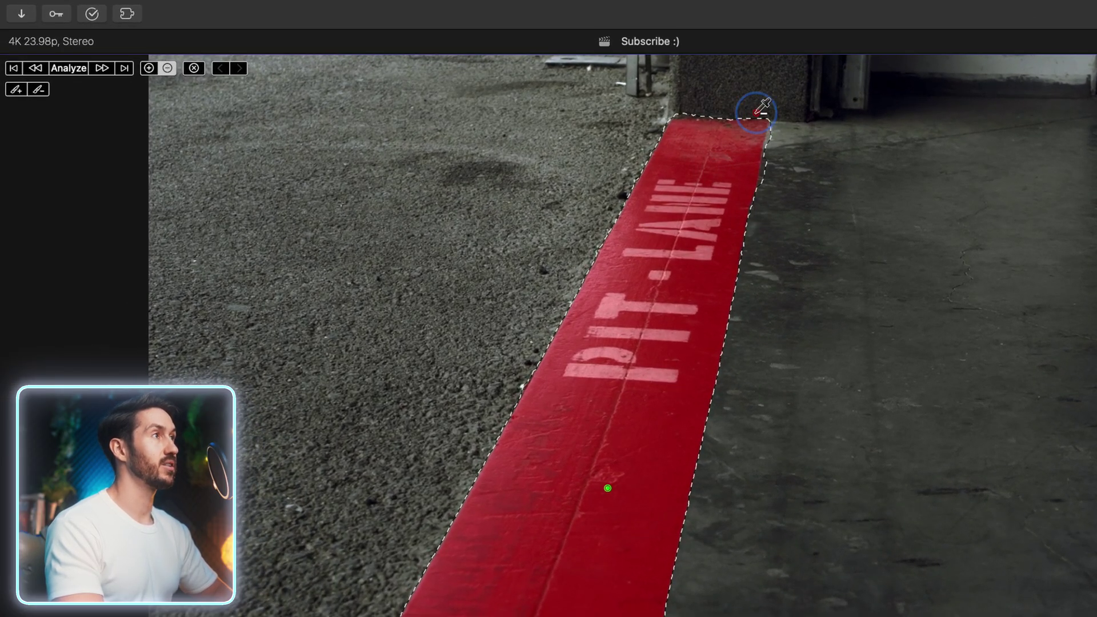
left_click(686, 112)
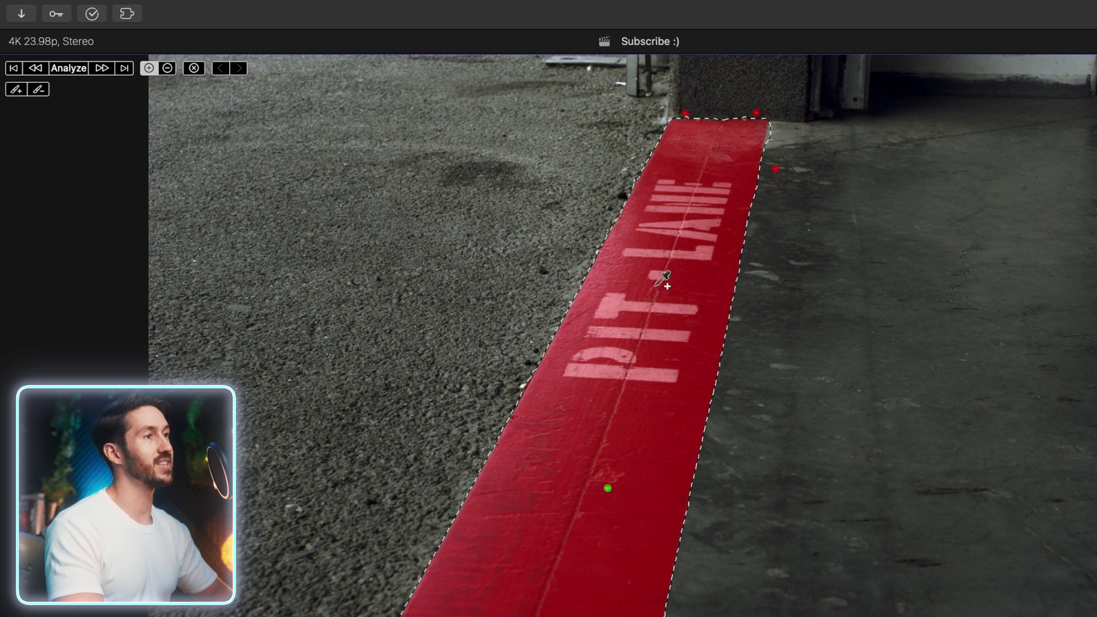
left_click(75, 72)
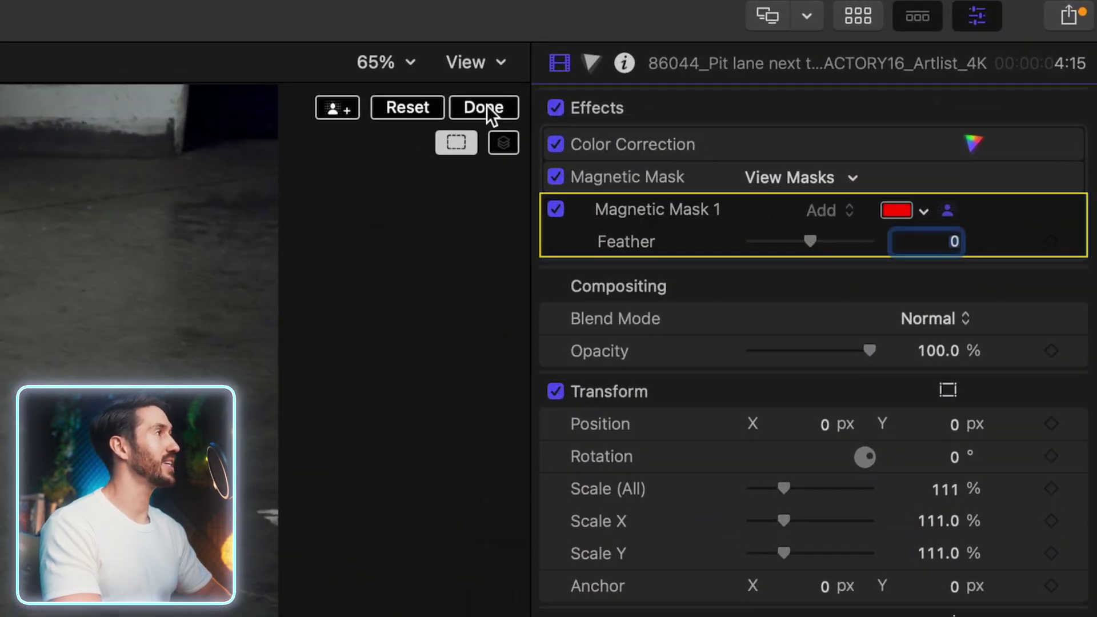
left_click(486, 107)
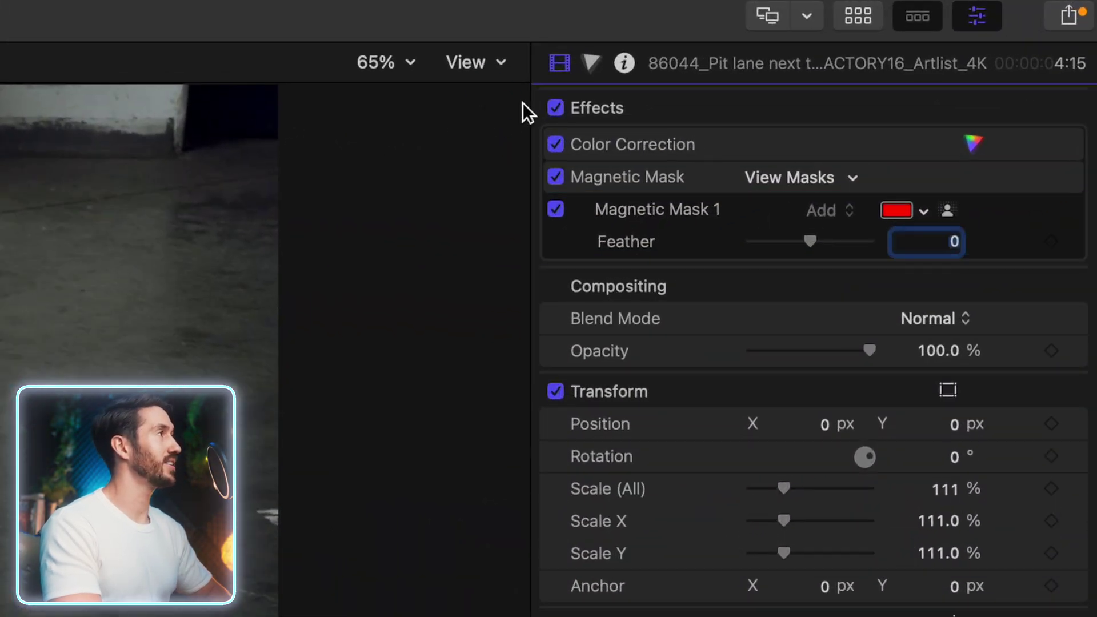
Step: Add Hue/Saturation Curves and shift the strip's red to green in HUE vs HUE
left_click(592, 62)
left_click(633, 112)
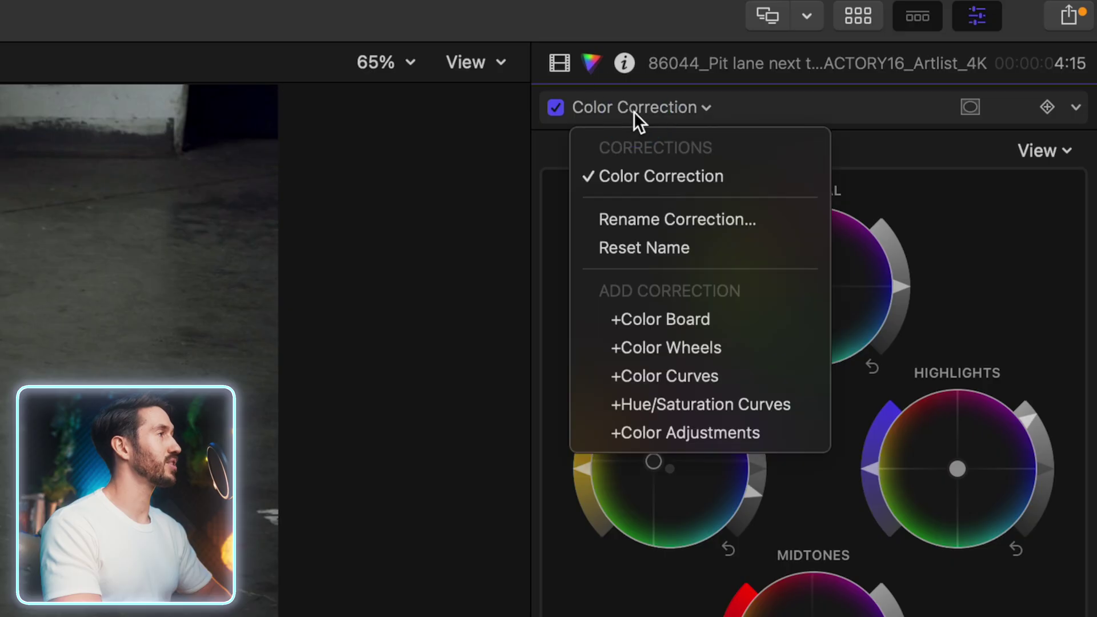
left_click(705, 407)
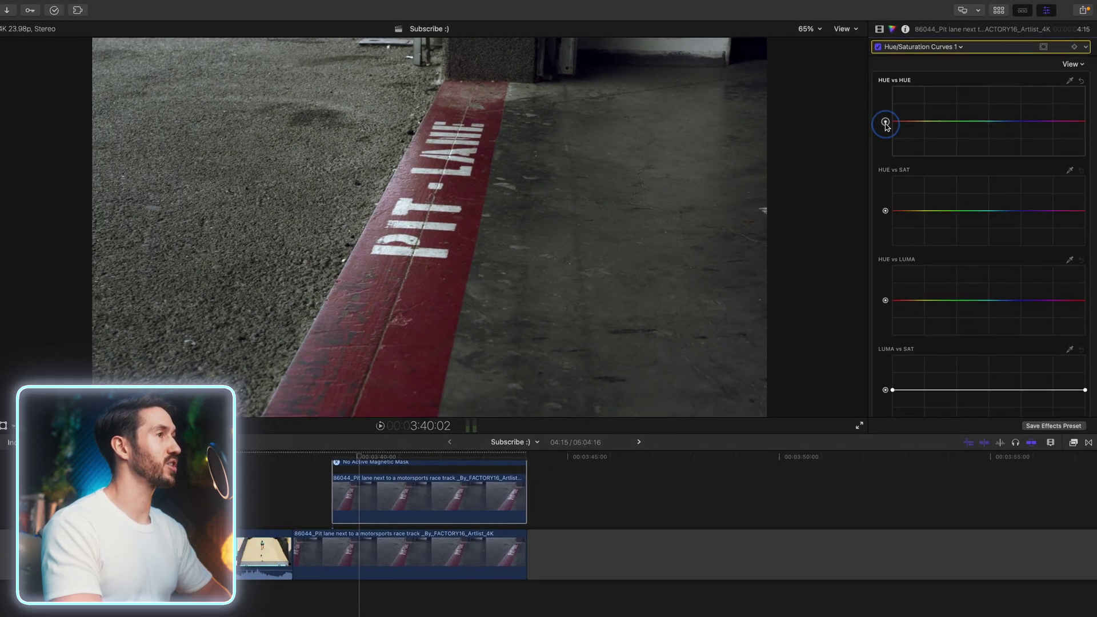
left_click(574, 293)
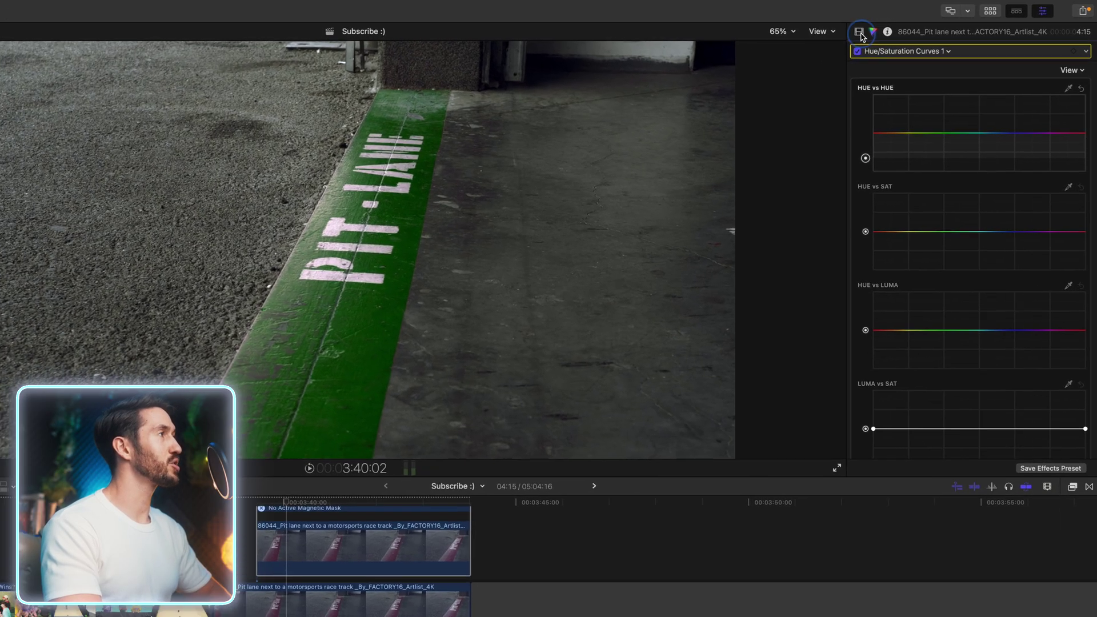
Step: Set the Magnetic Mask 1 Feather to 43.0
left_click(881, 29)
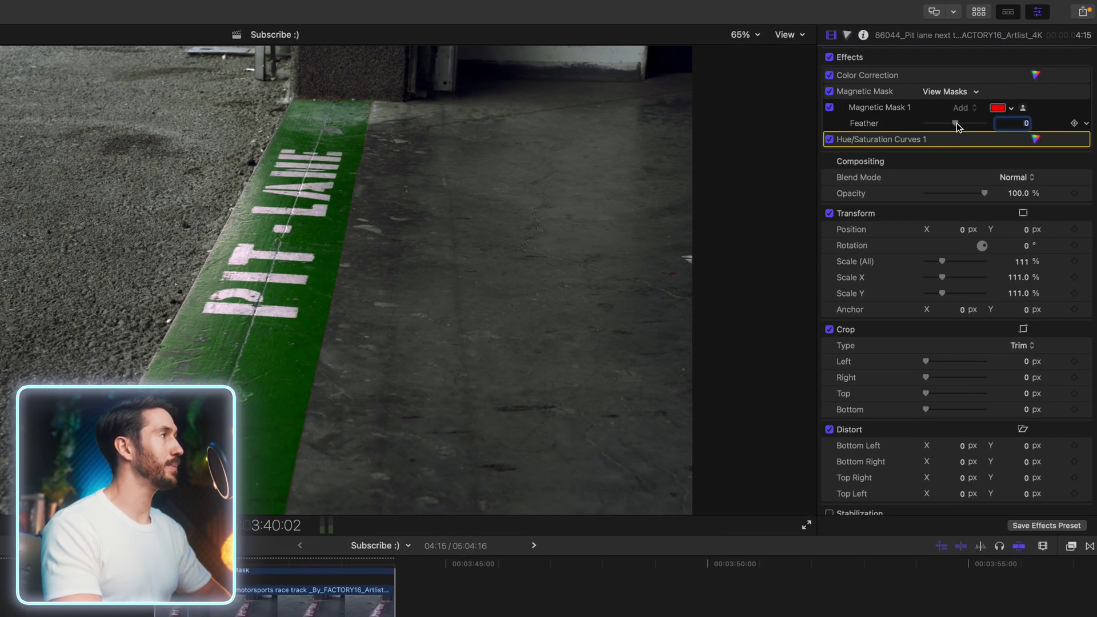
mouse_move(957, 122)
left_mouse_down()
mouse_move(1011, 129)
mouse_move(979, 124)
left_mouse_up()
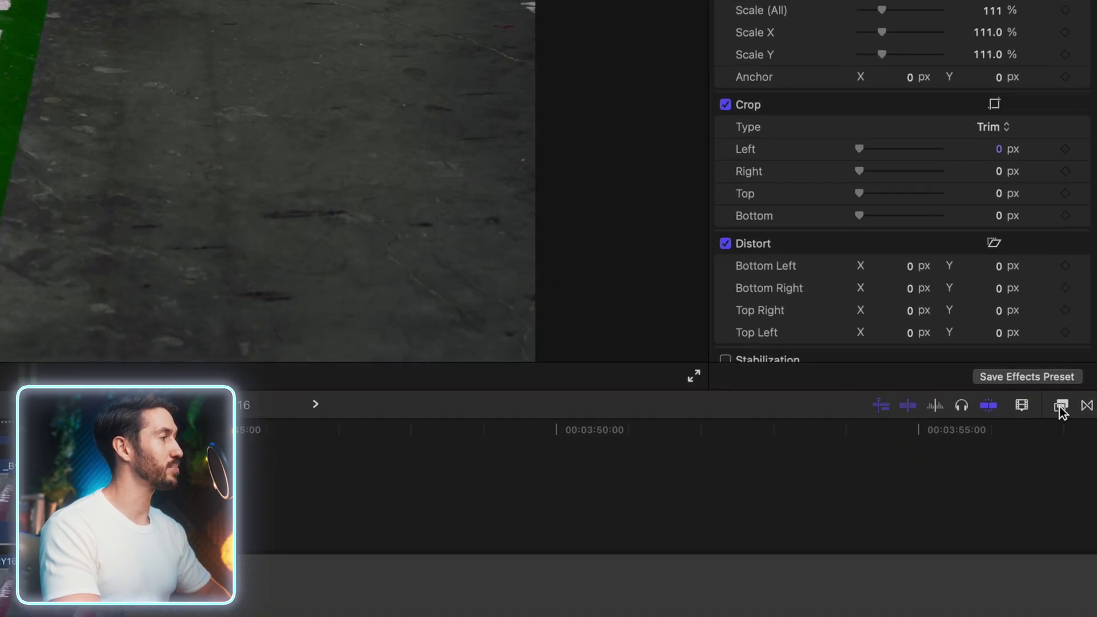
Step: Apply the Glow effect at Amount 77.59 and lower the mask feather to 22.0
left_click(1070, 545)
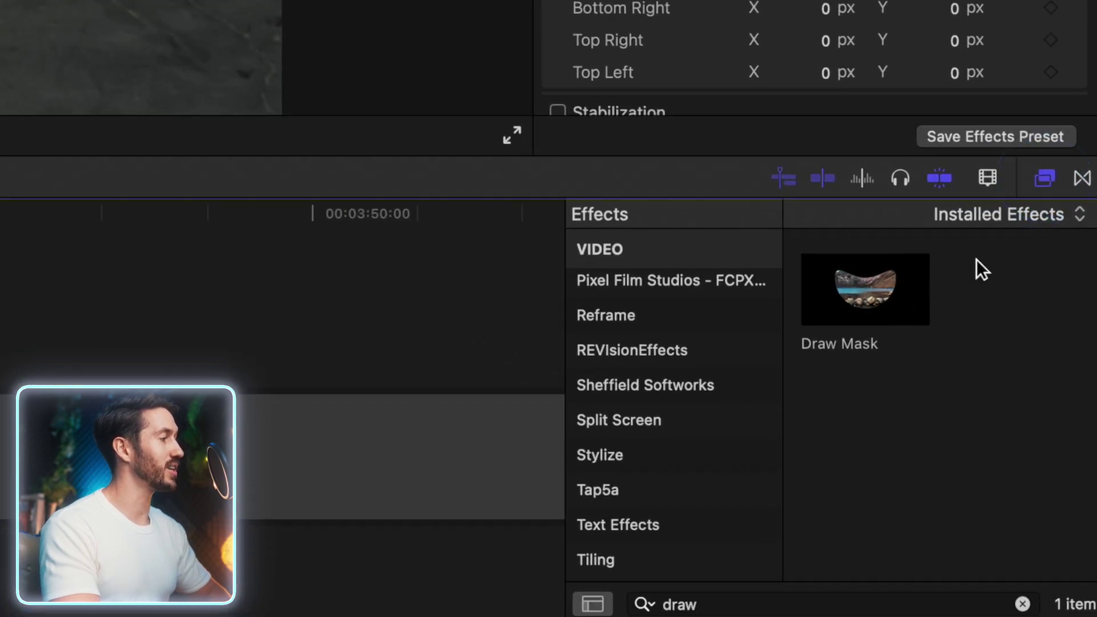
left_click(1022, 600)
type("glow")
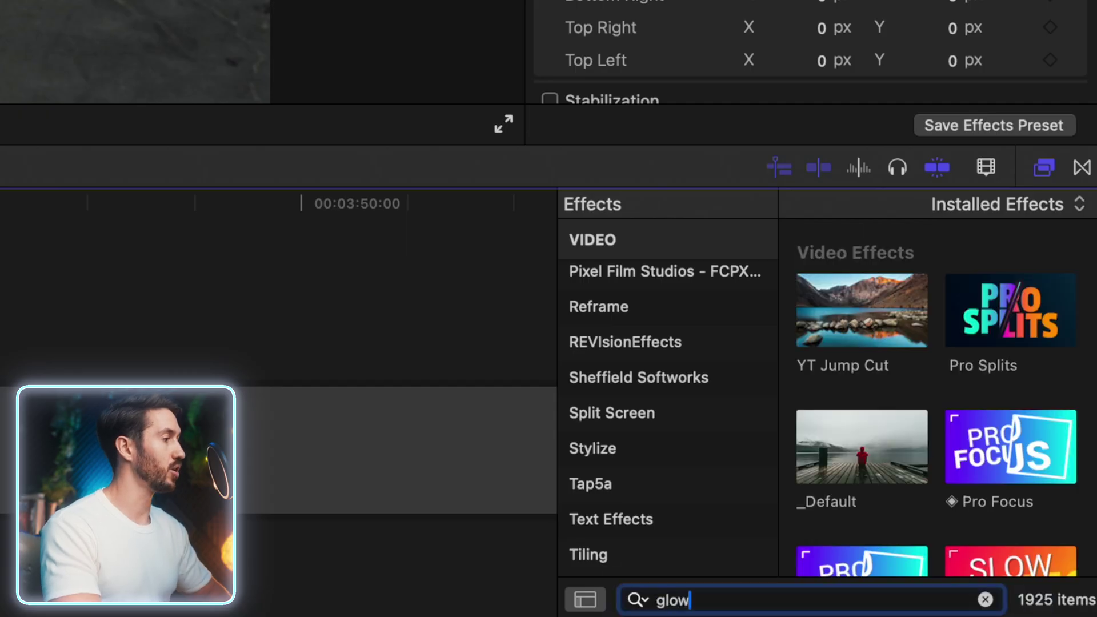
double_click(1024, 268)
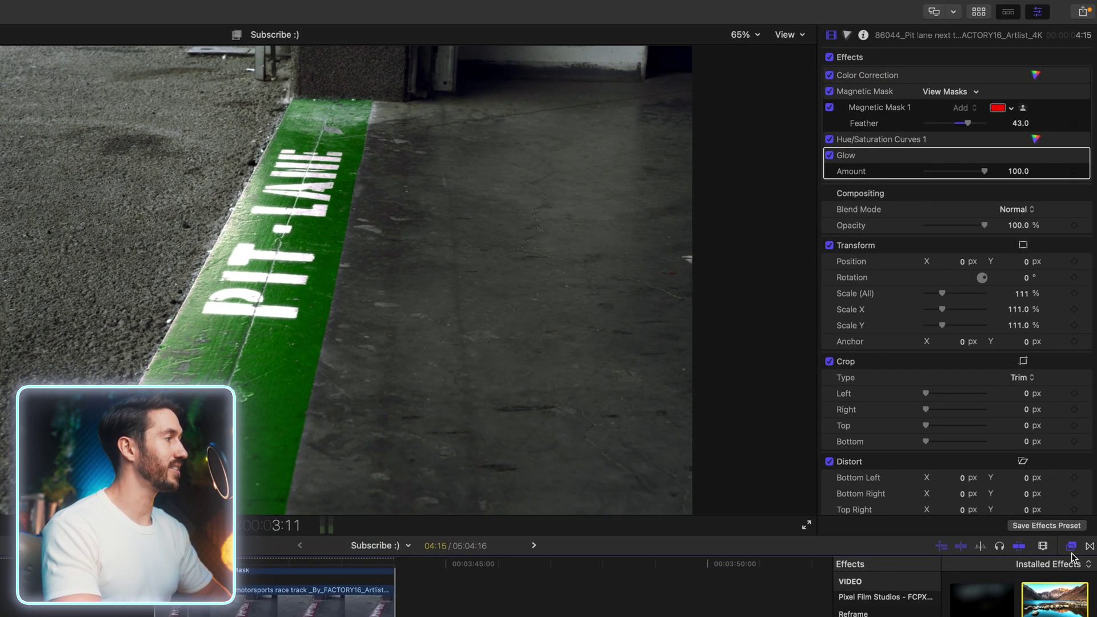
left_click(1044, 167)
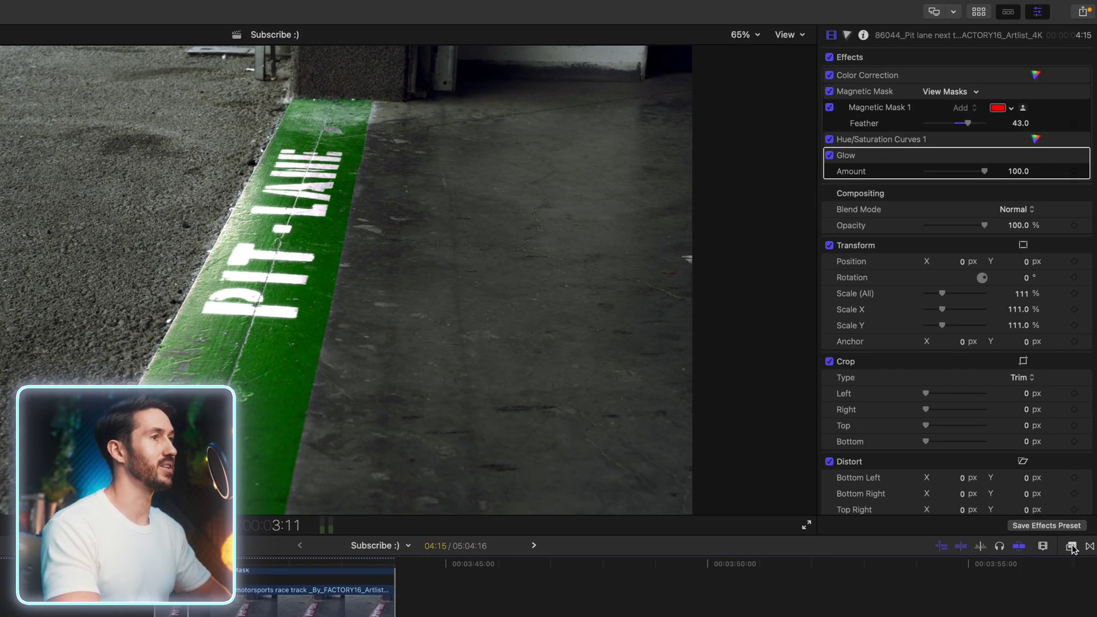
left_click(969, 123)
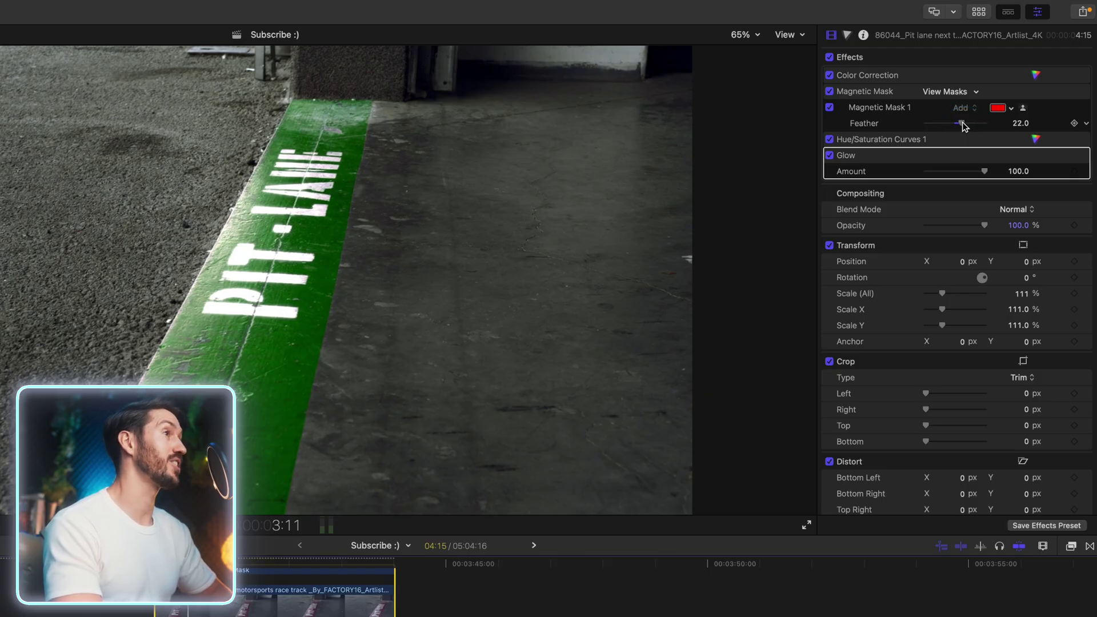
left_click(830, 155)
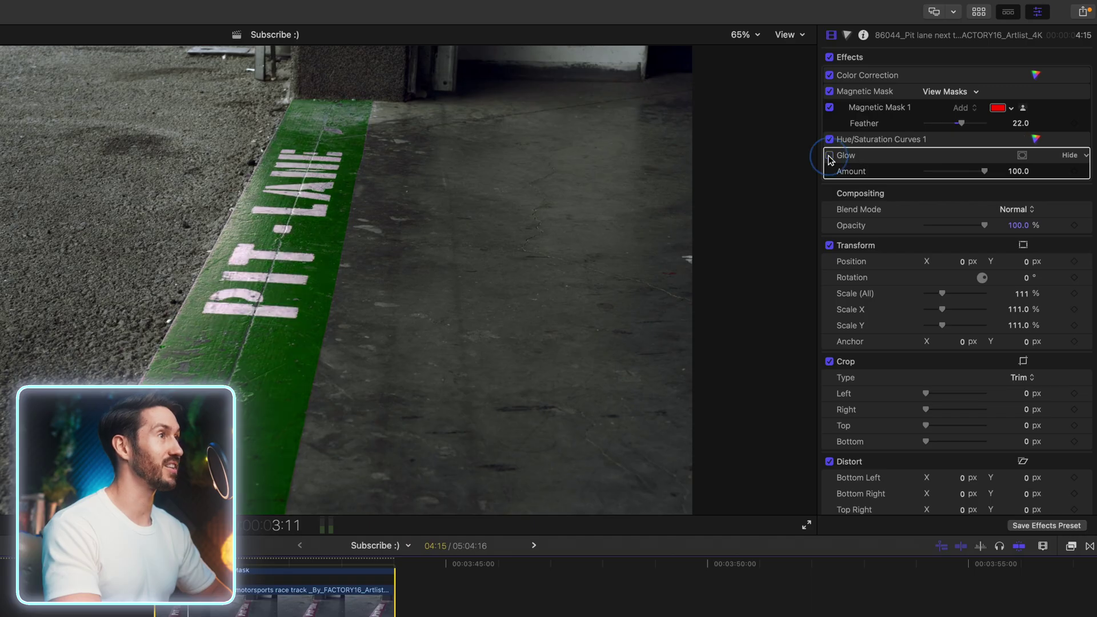
left_click(830, 155)
left_click_drag(984, 172, 1066, 174)
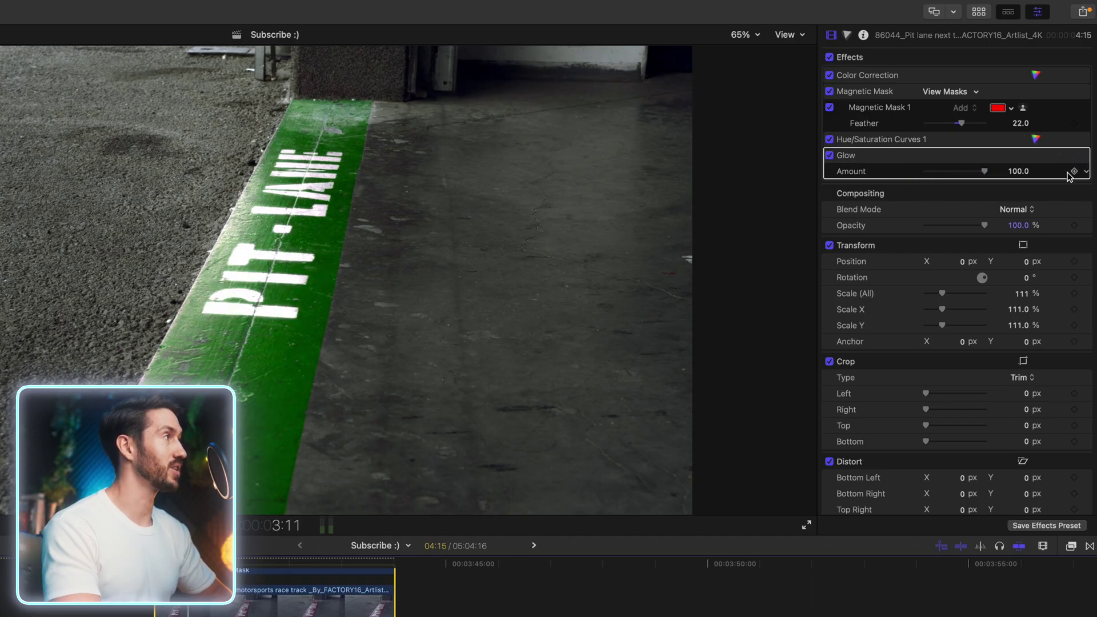
left_click(970, 172)
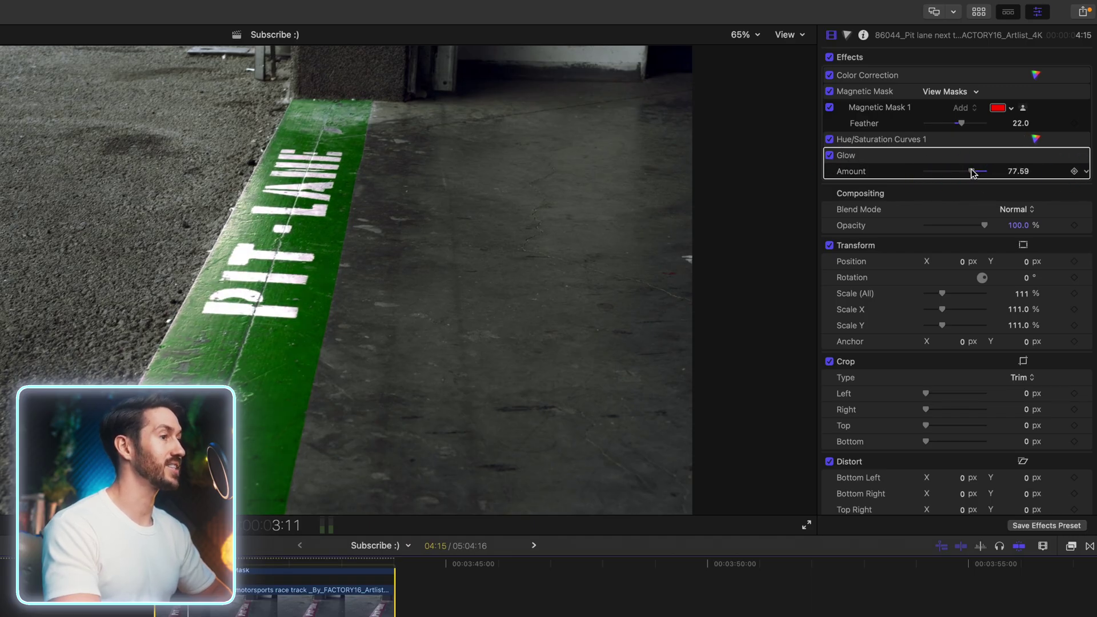
Step: Enlarge the timeline and Option-drag a copy of the glowing pit lane clip onto another track
left_click_drag(400, 535, 389, 472)
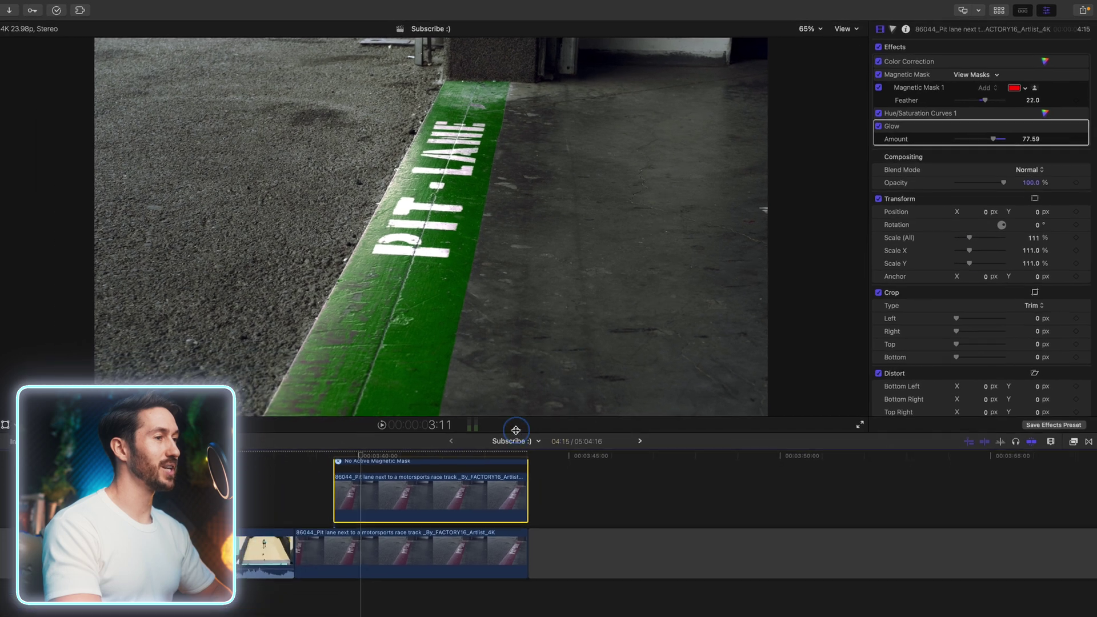
left_click_drag(525, 377, 526, 375)
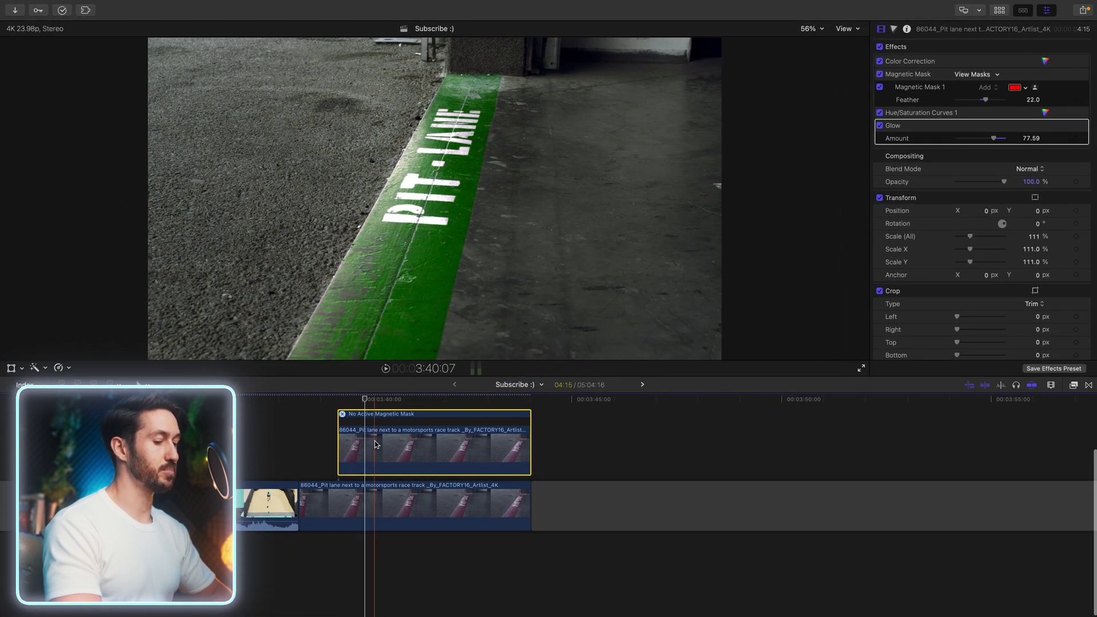
key("alt")
left_click_drag(376, 445, 377, 472)
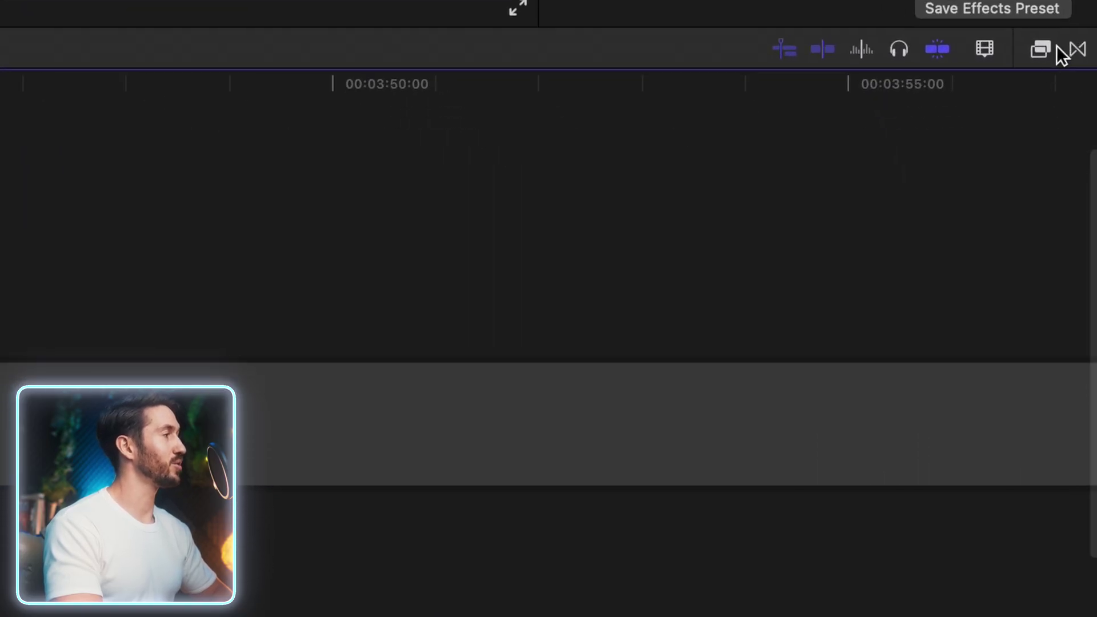
Step: Apply a Gaussian blur to the duplicate and raise its Blur Boost to about 6
left_click(1073, 385)
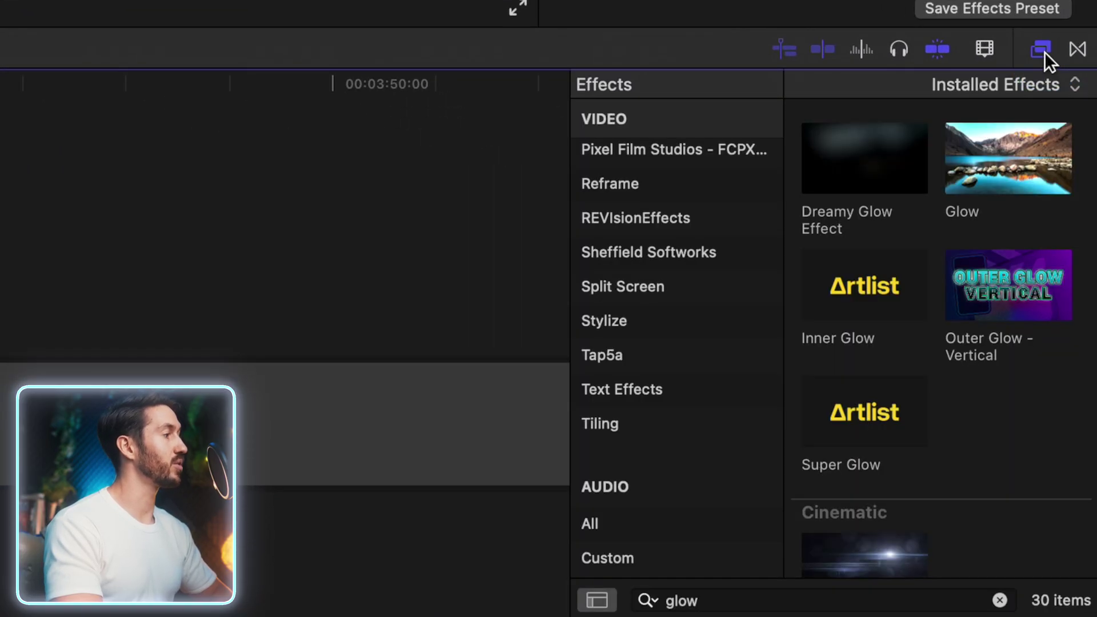
type("g")
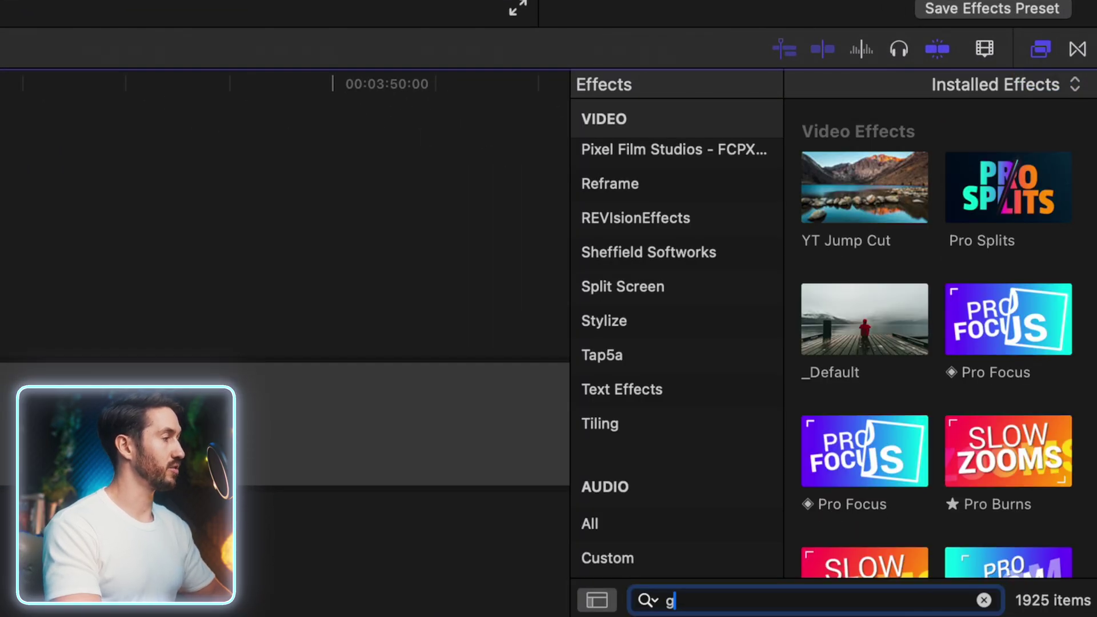
type("auss")
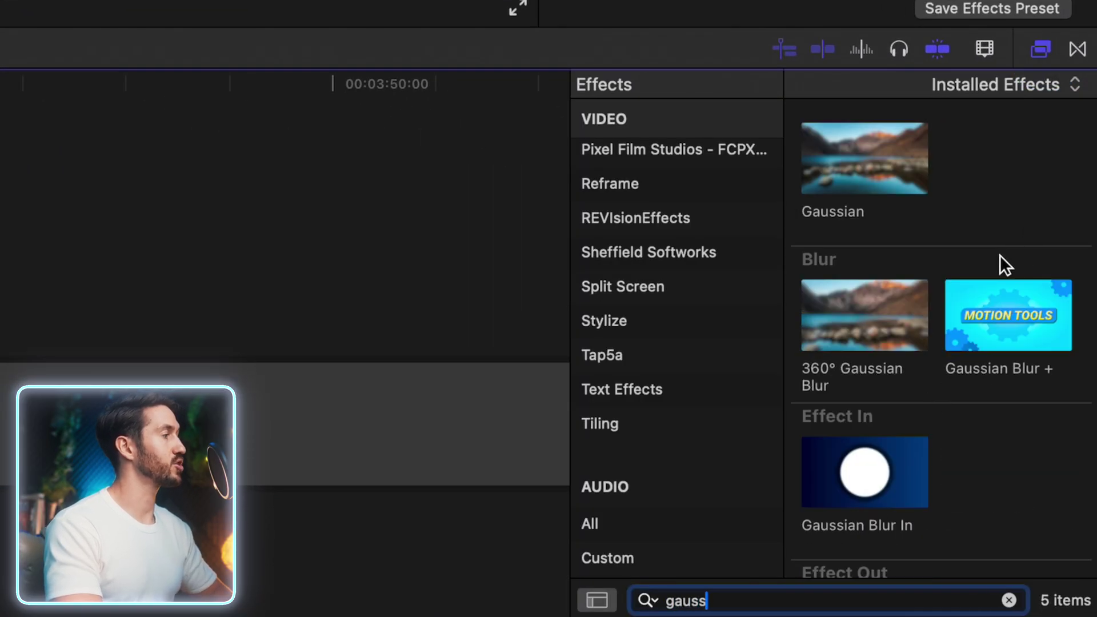
double_click(865, 156)
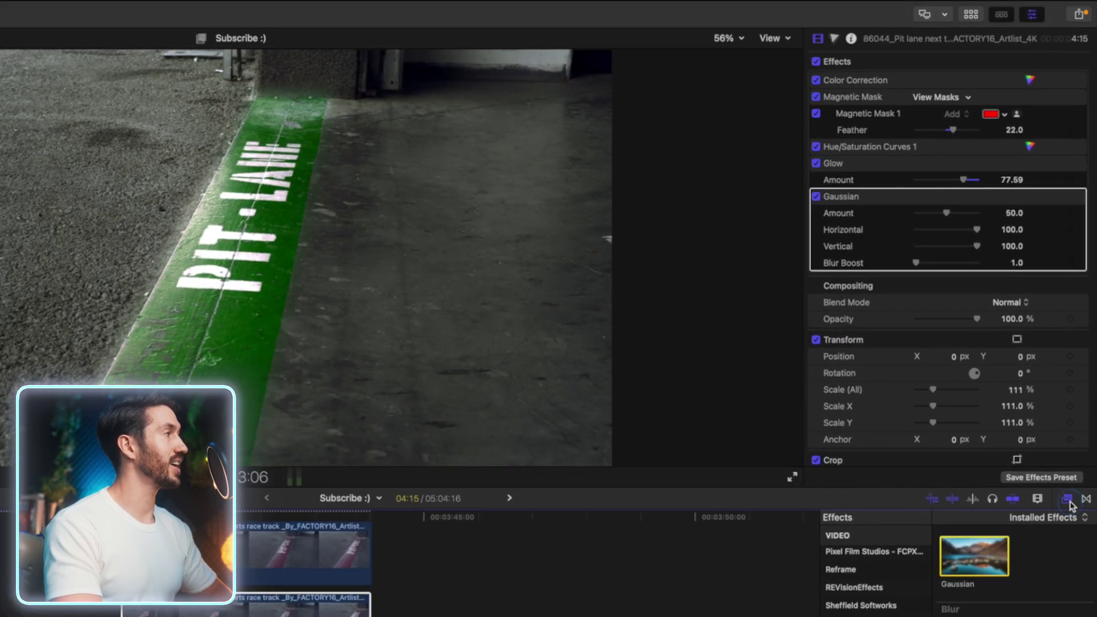
left_click(1069, 500)
left_click_drag(926, 267, 939, 266)
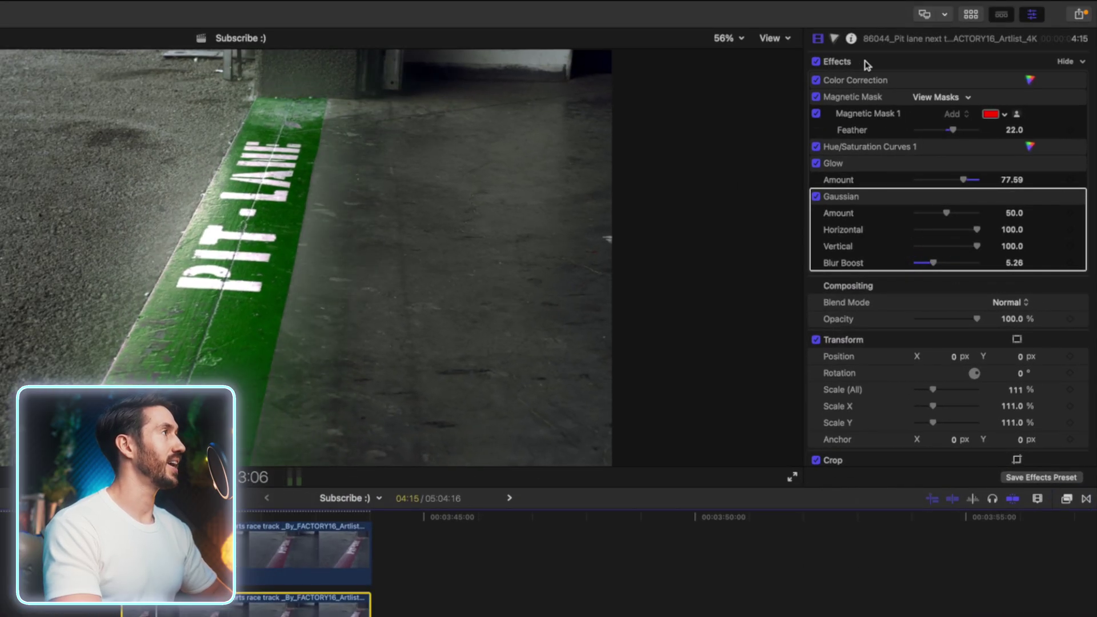
Step: Add Color Wheels, lift the highlights, and shift the global colour toward green; select both pit lane clips
left_click(835, 39)
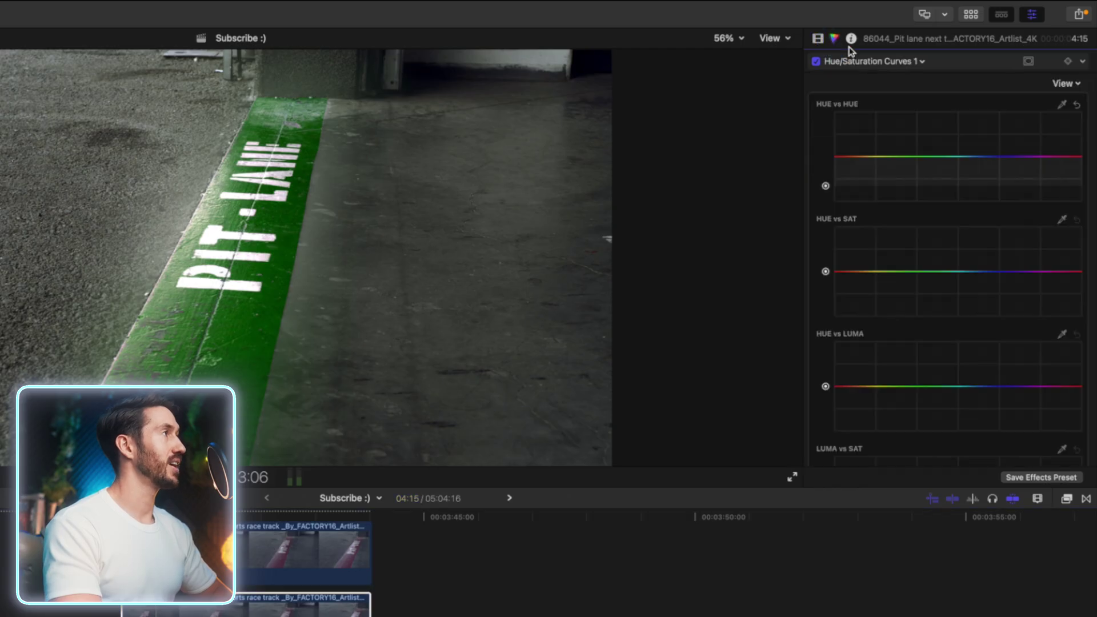
left_click(859, 62)
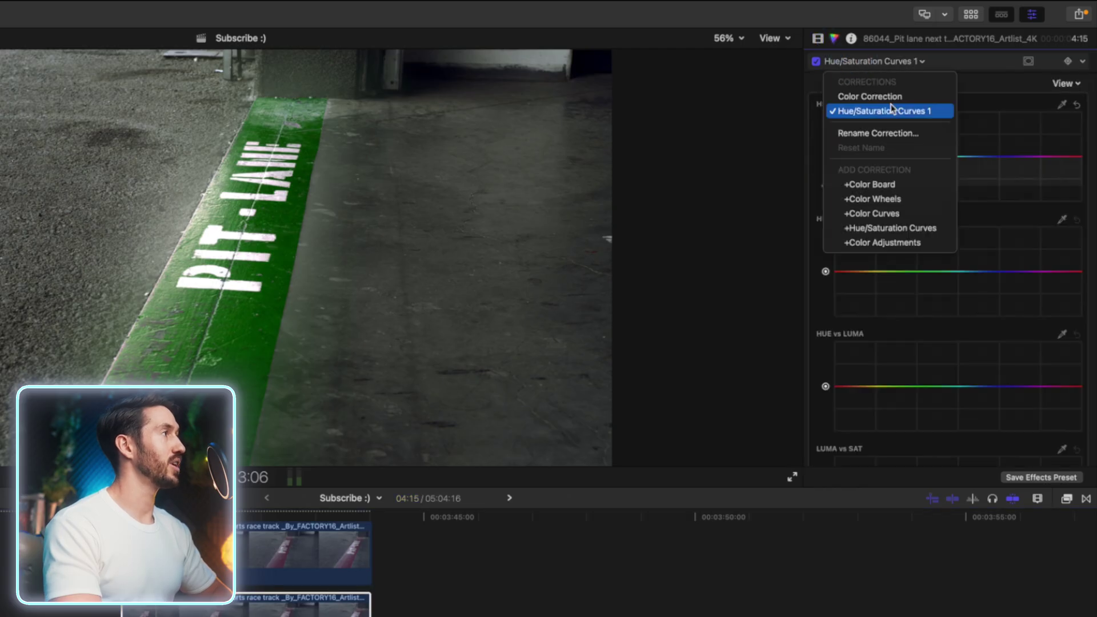
left_click(898, 200)
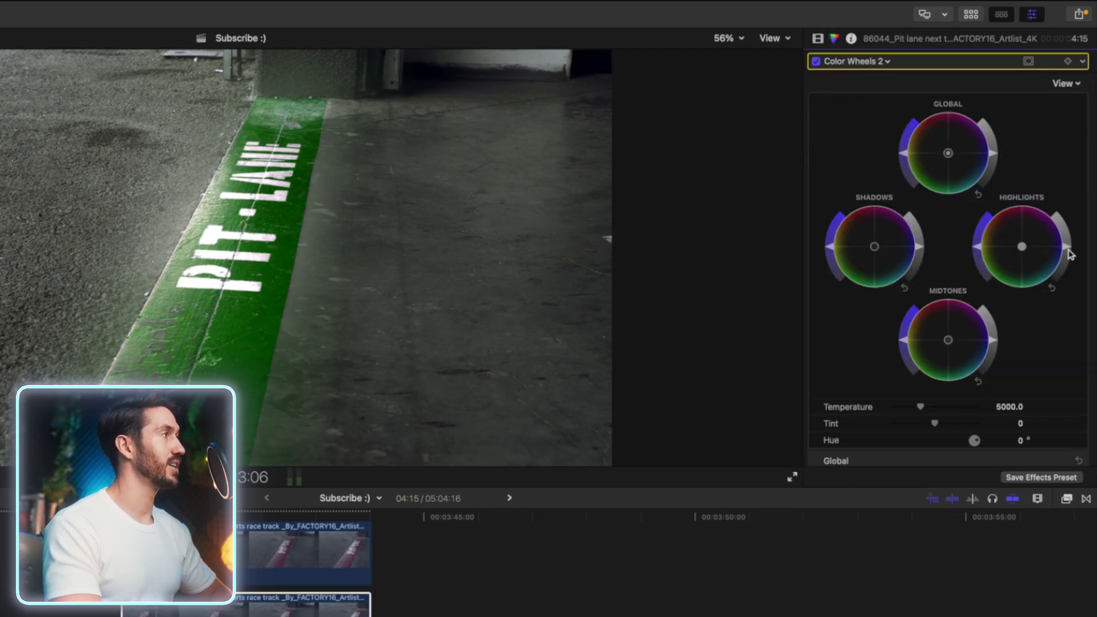
left_click_drag(1069, 251, 1038, 193)
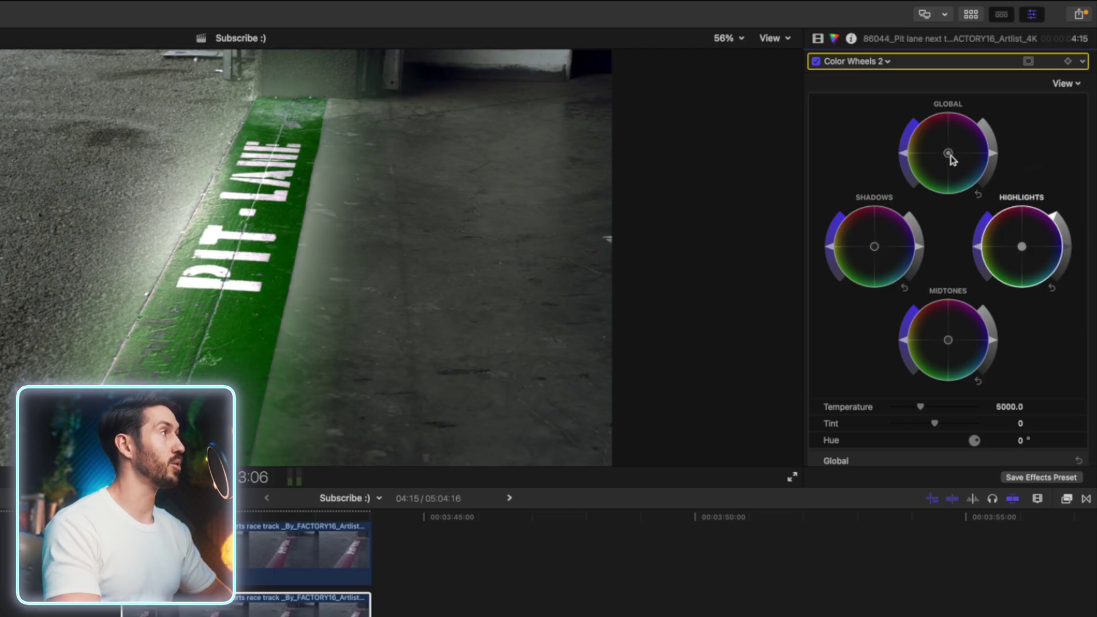
left_click_drag(950, 157, 948, 161)
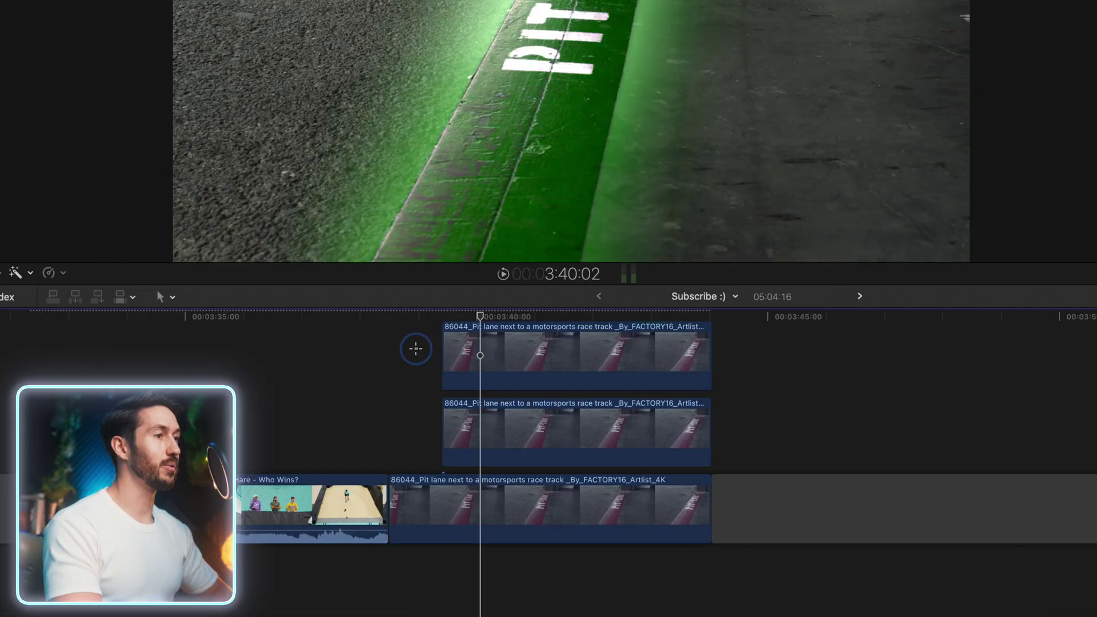
left_click_drag(417, 348, 521, 421)
Step: Make the stacked pit lane clips a compound 'Subscribe :) Clip 1', inspect it, then reselect it
scroll(525, 423, "up", 1)
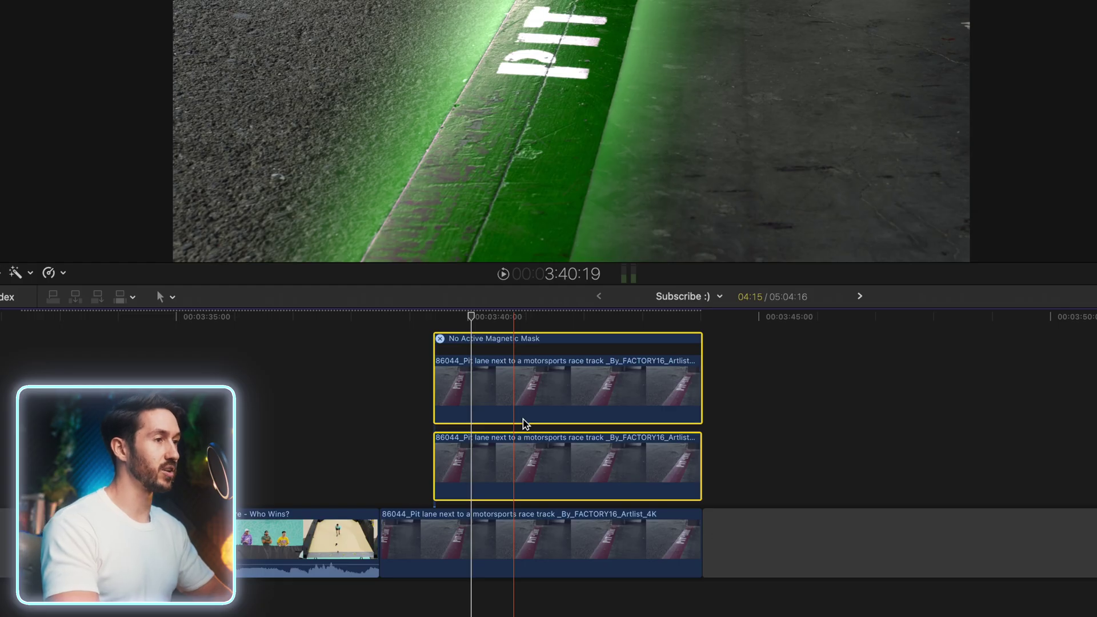
key("alt+g")
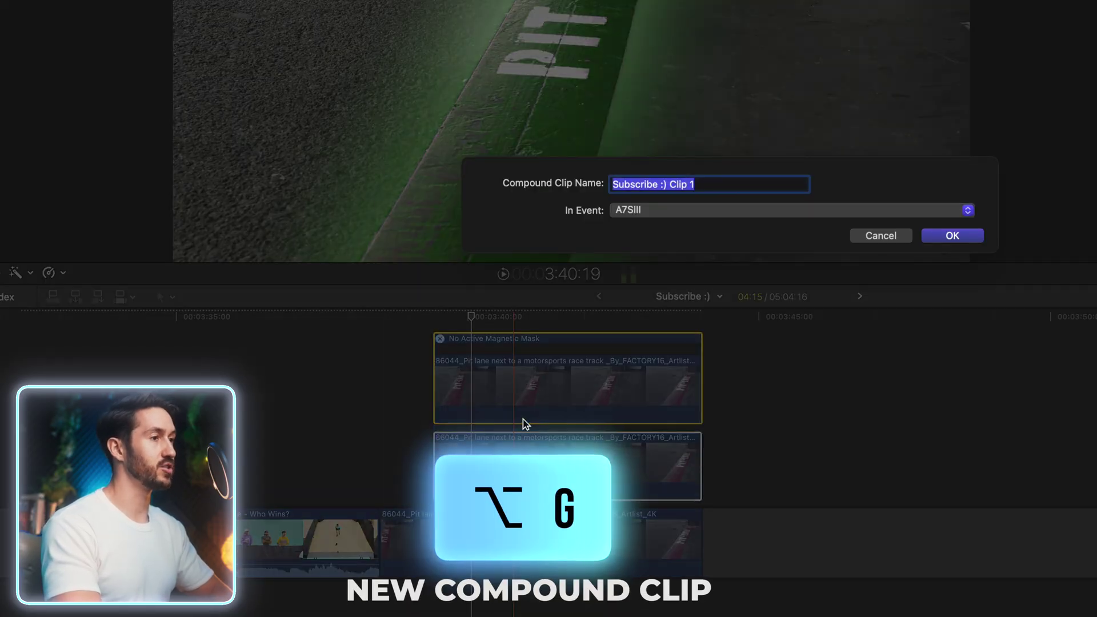
key("Return")
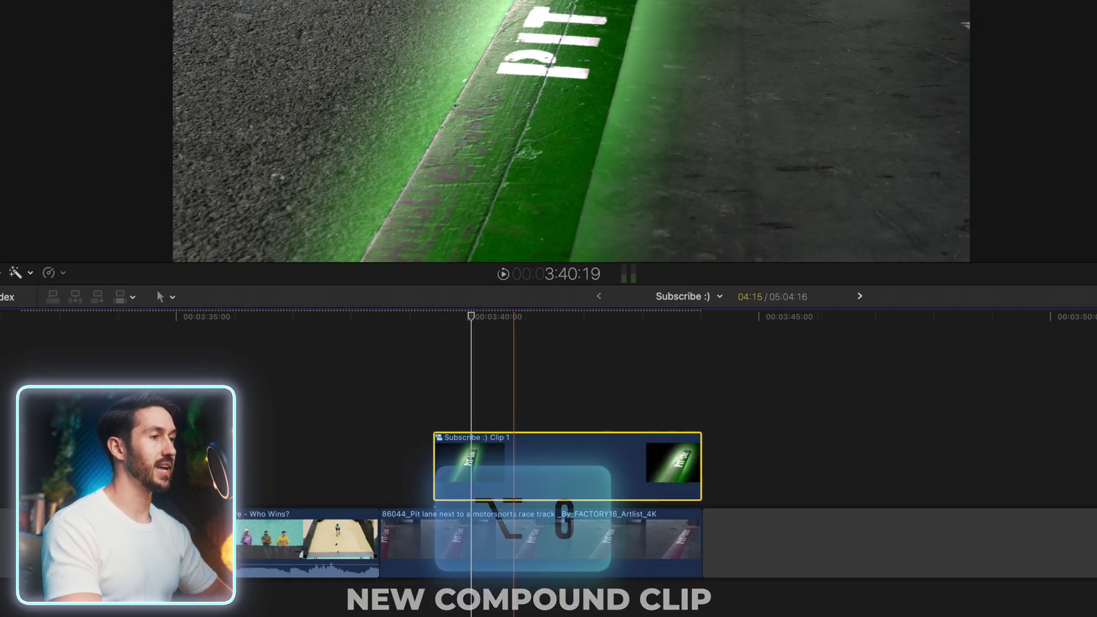
double_click(471, 459)
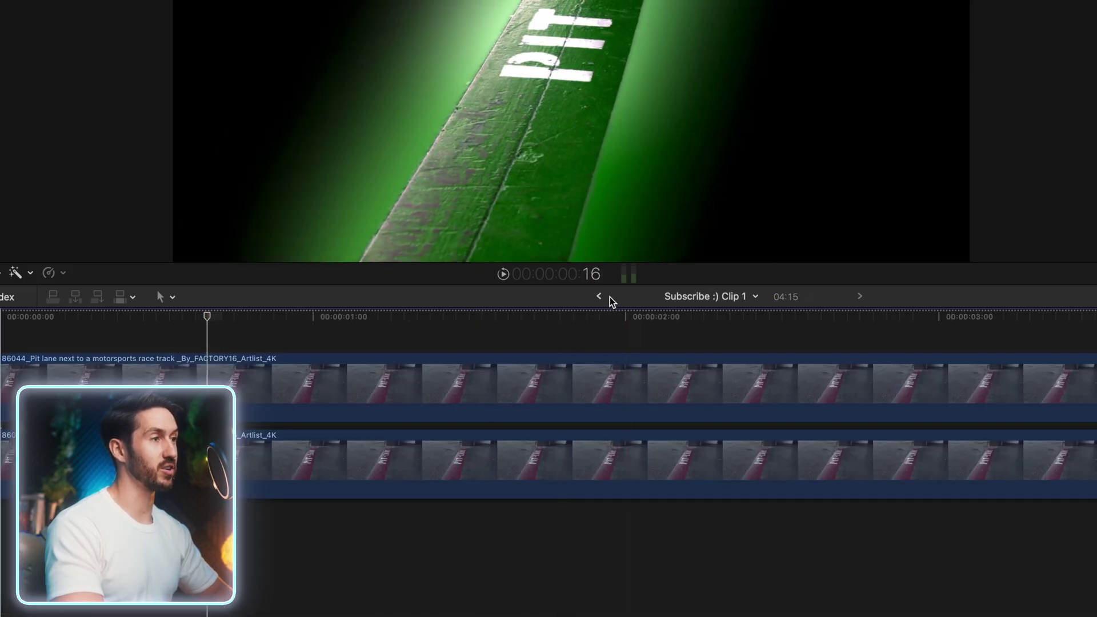
left_click(599, 296)
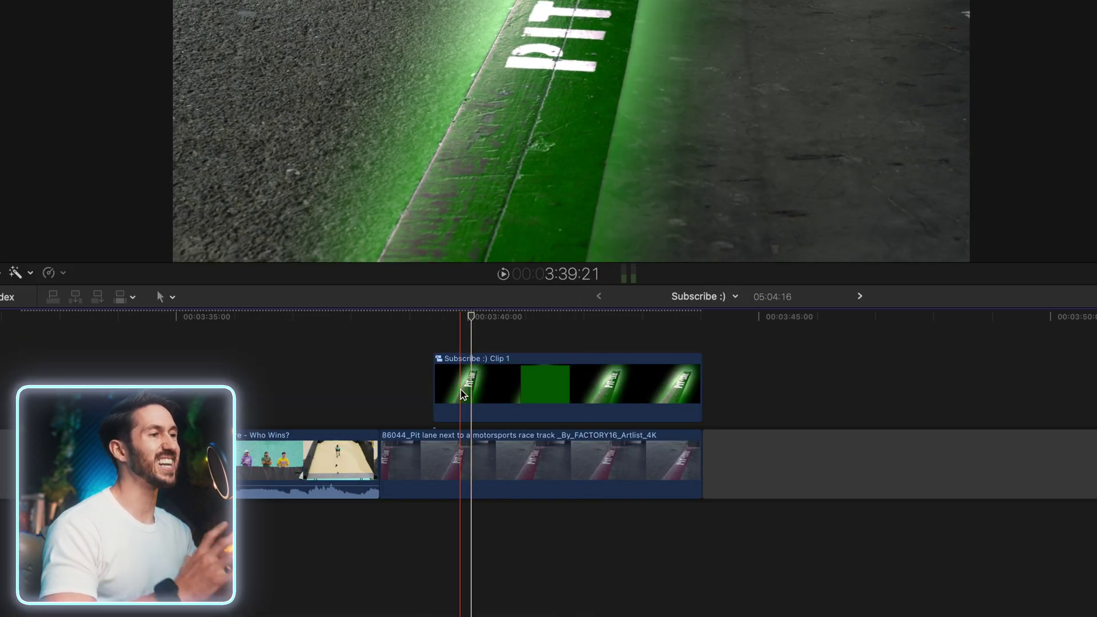
left_click(437, 317)
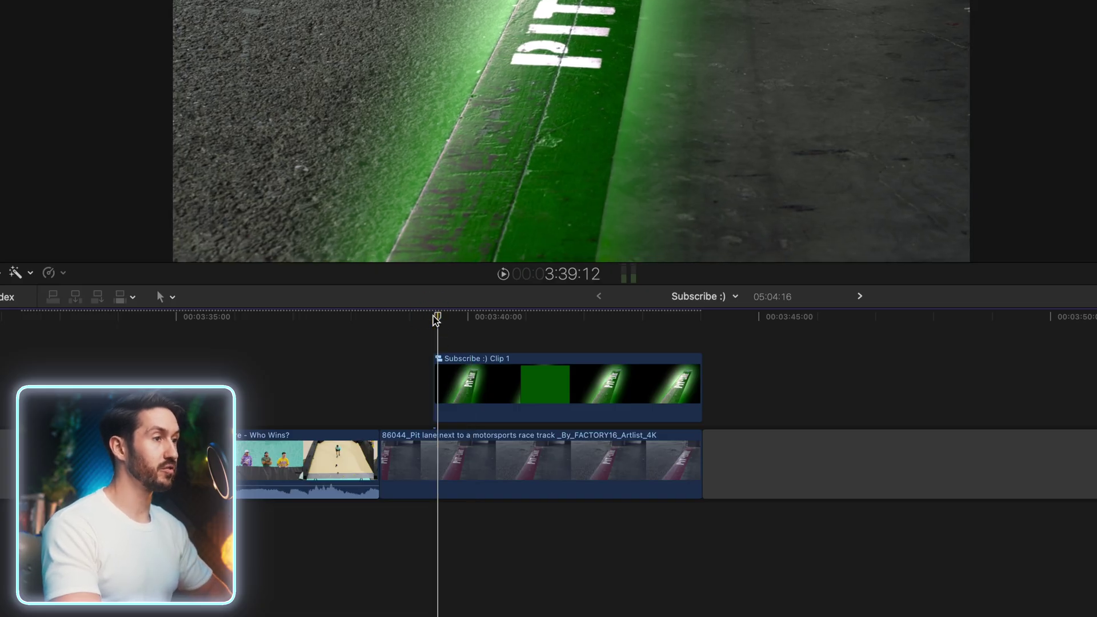
left_click(457, 380)
Step: Zoom in and slice the compound clip's start into two-frame pieces with repeated Cmd-B cuts
key("super+equal")
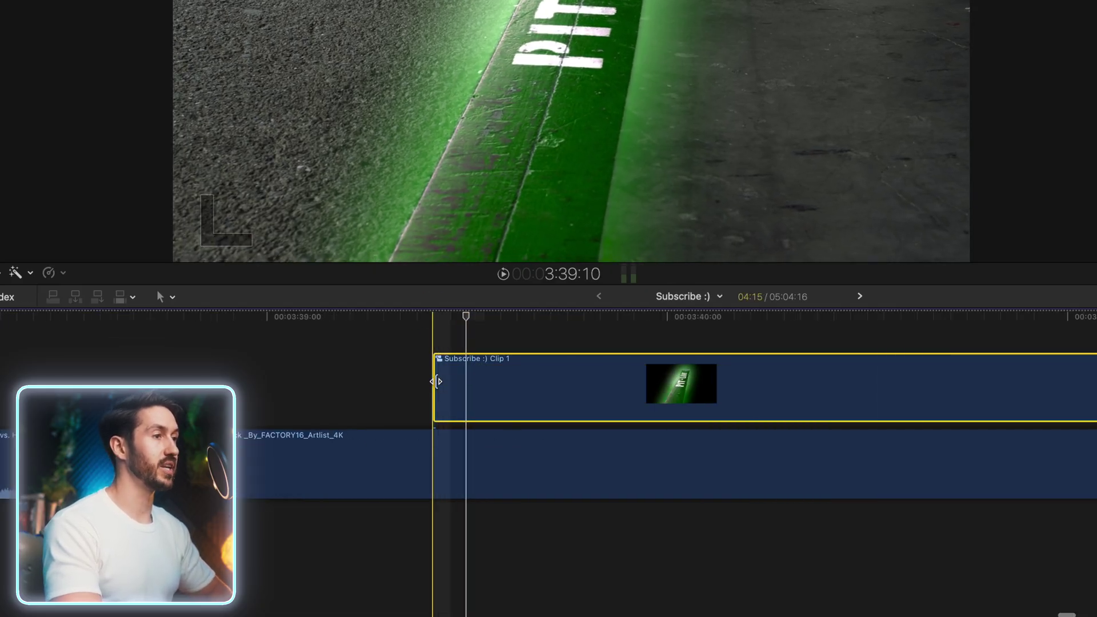
key("super+b")
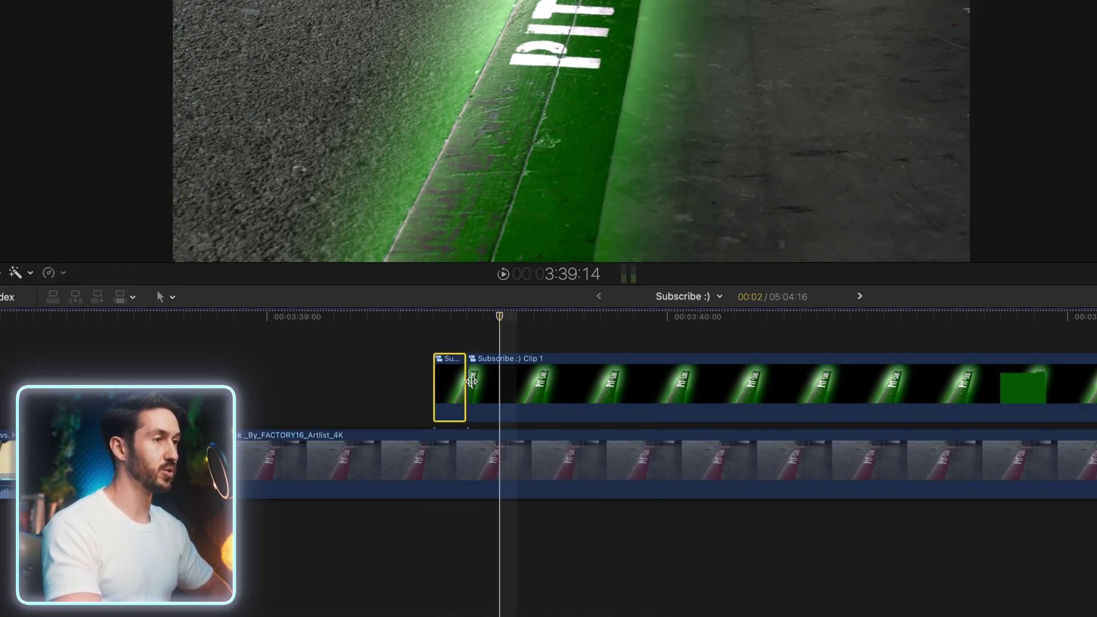
left_click(505, 382)
key("super+b")
key("Right")
key("Right")
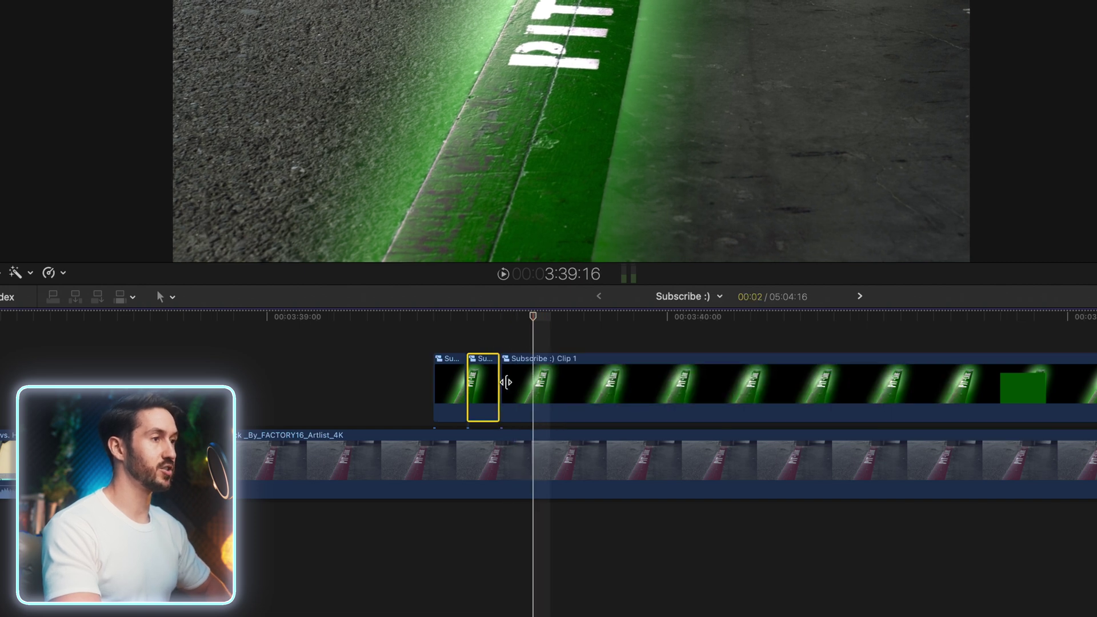
left_click(532, 386)
key("super+b")
key("Right")
key("Right")
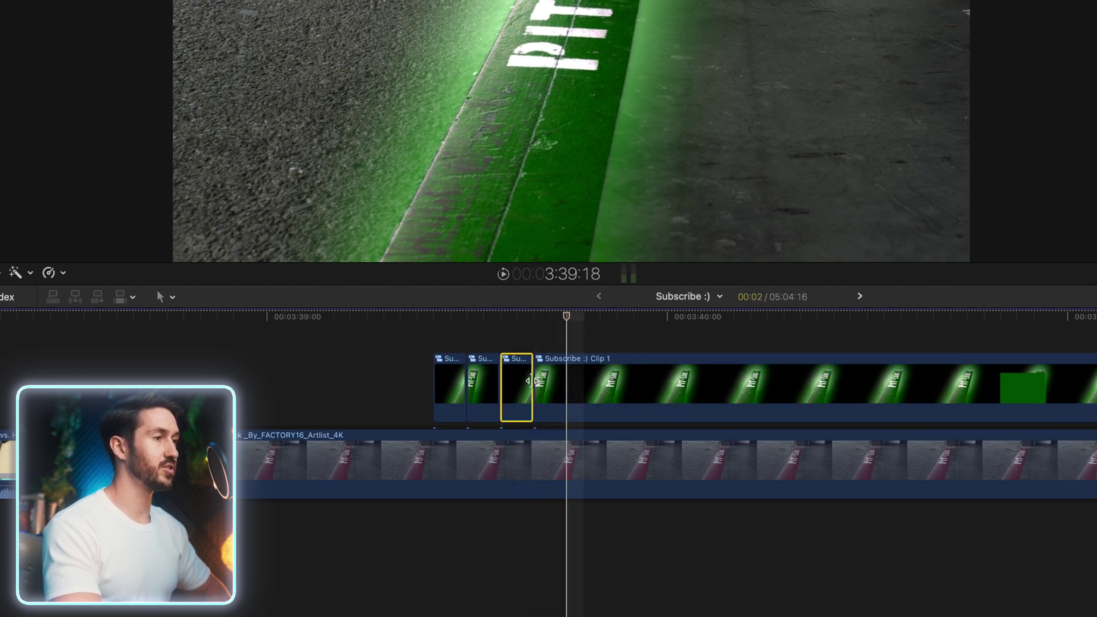
left_click(573, 399)
key("super+b")
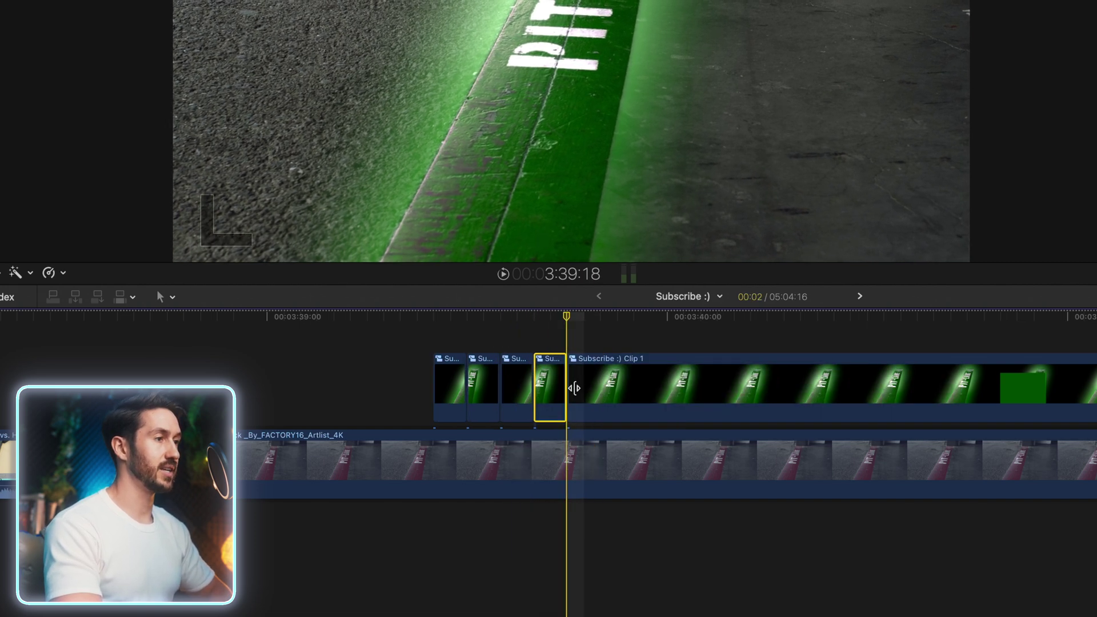
key("Right")
key("Right")
left_click(574, 395)
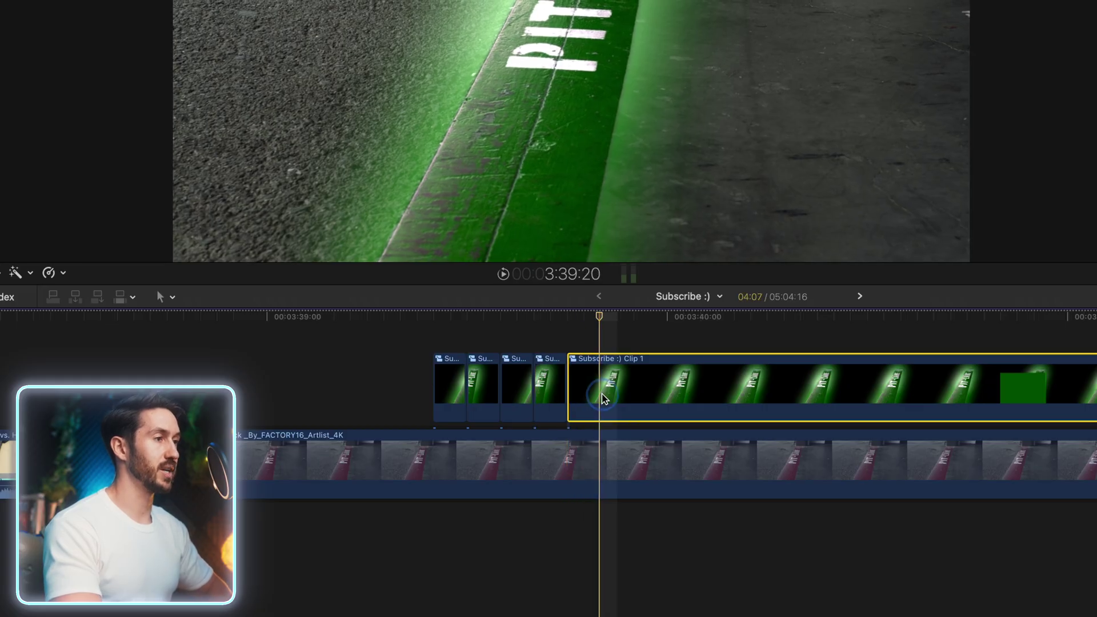
key("super+b")
Step: Delete the second and fourth short pieces so the glow flickers on
left_click(484, 392)
left_click(550, 392, "super")
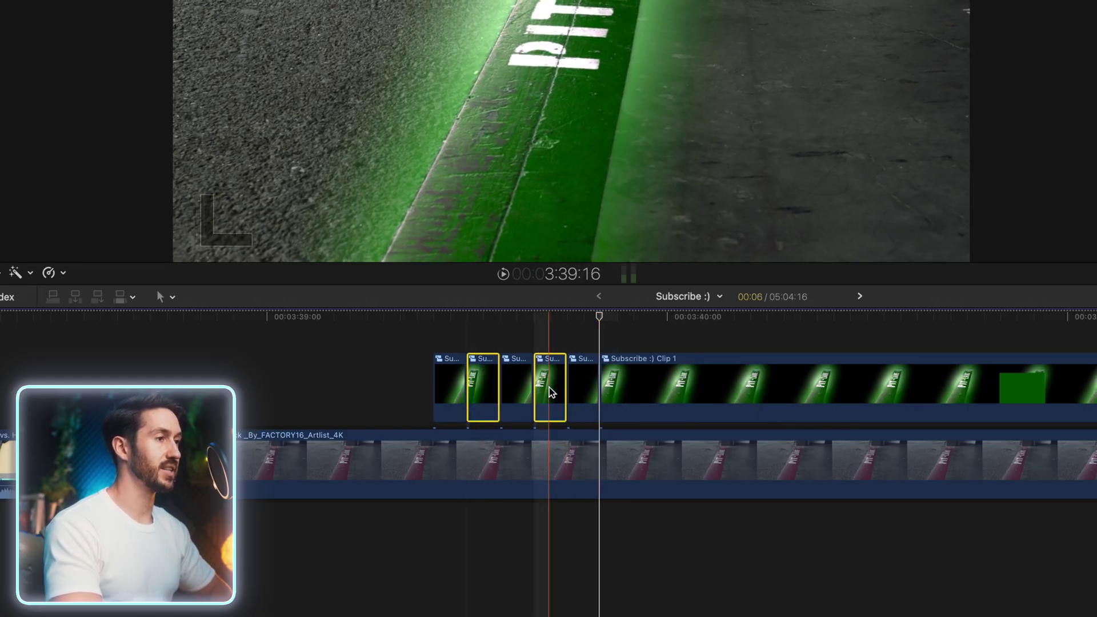
key("Delete")
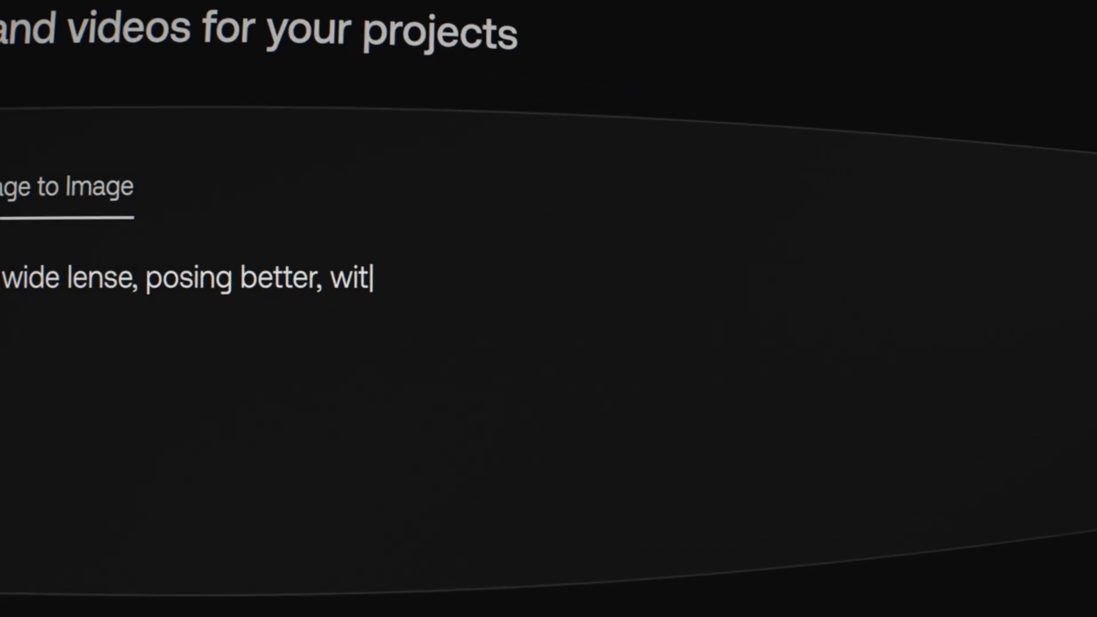
Step: Finish the Artlist prompt with 'h an inflatable hippopotamus, and bigger depth'
type("h an inflatable hippopotamus, and bigger depth")
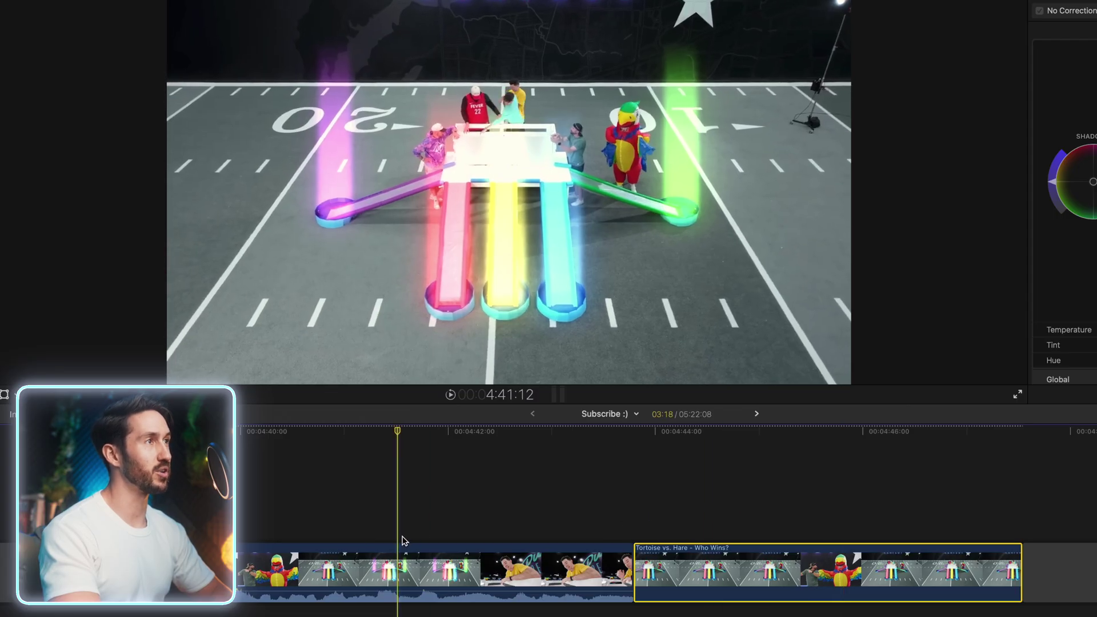
Step: Scroll the timeline right and select the Tortoise vs. Hare field clip
scroll(572, 471, "right", 2)
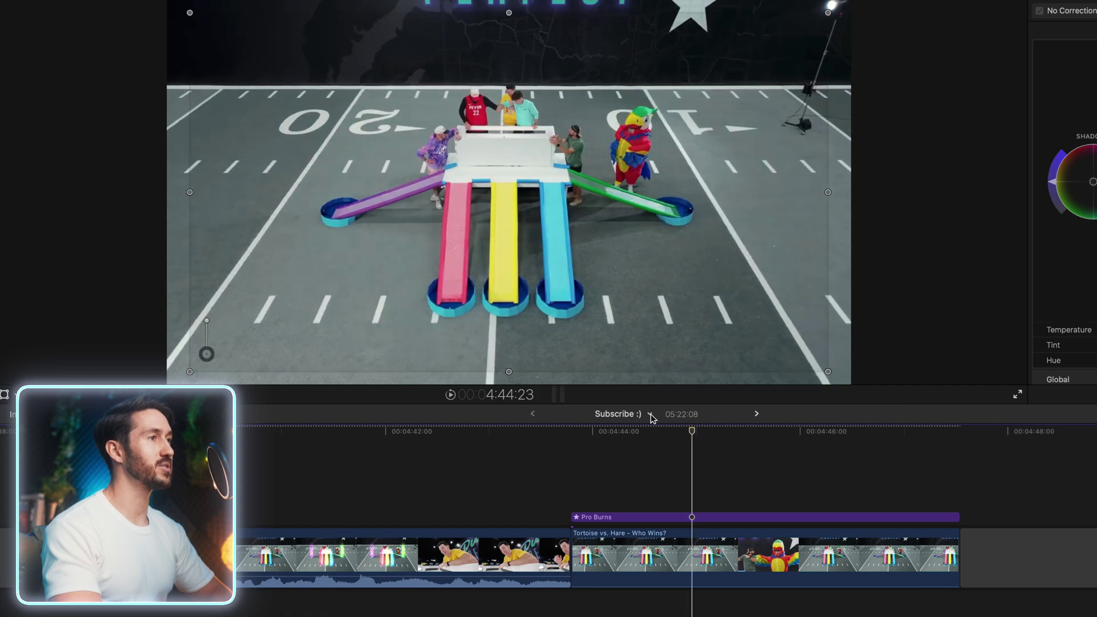
left_click(693, 554)
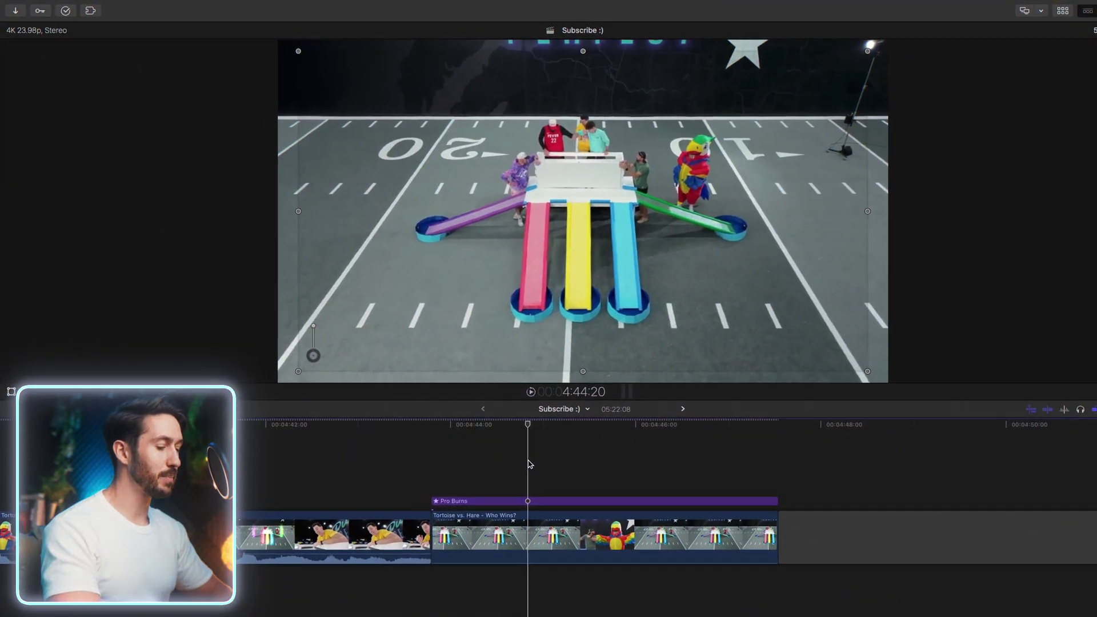
Step: Connect a Custom generator over the field clip, trim it to 02:04, and move it below Pro Burns
left_click(577, 434)
key("alt+super+1")
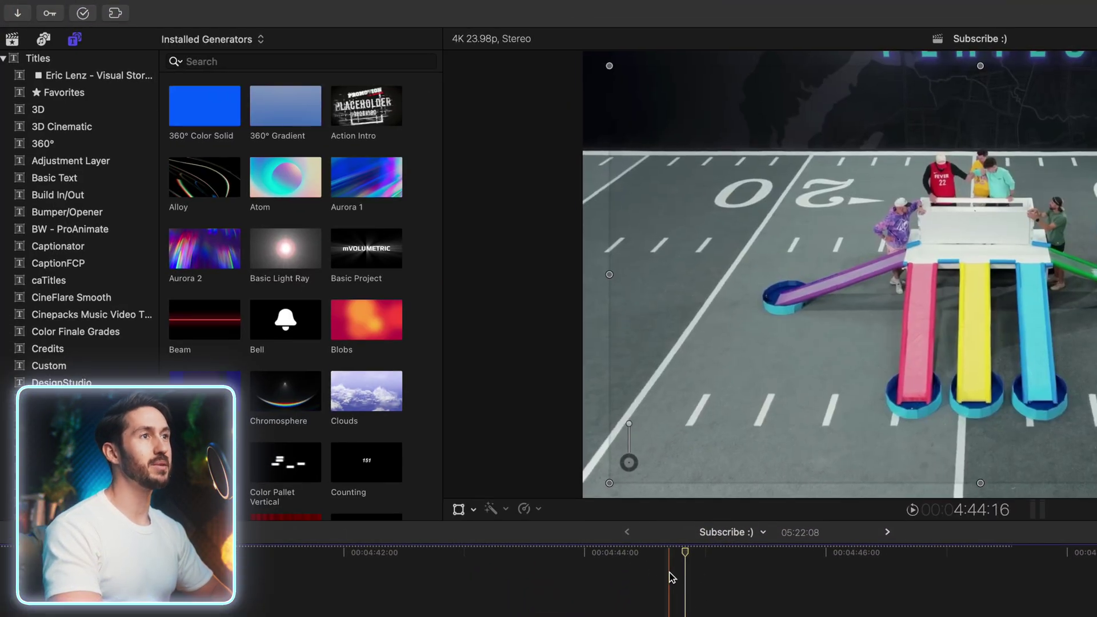
scroll(102, 183, "down", 20)
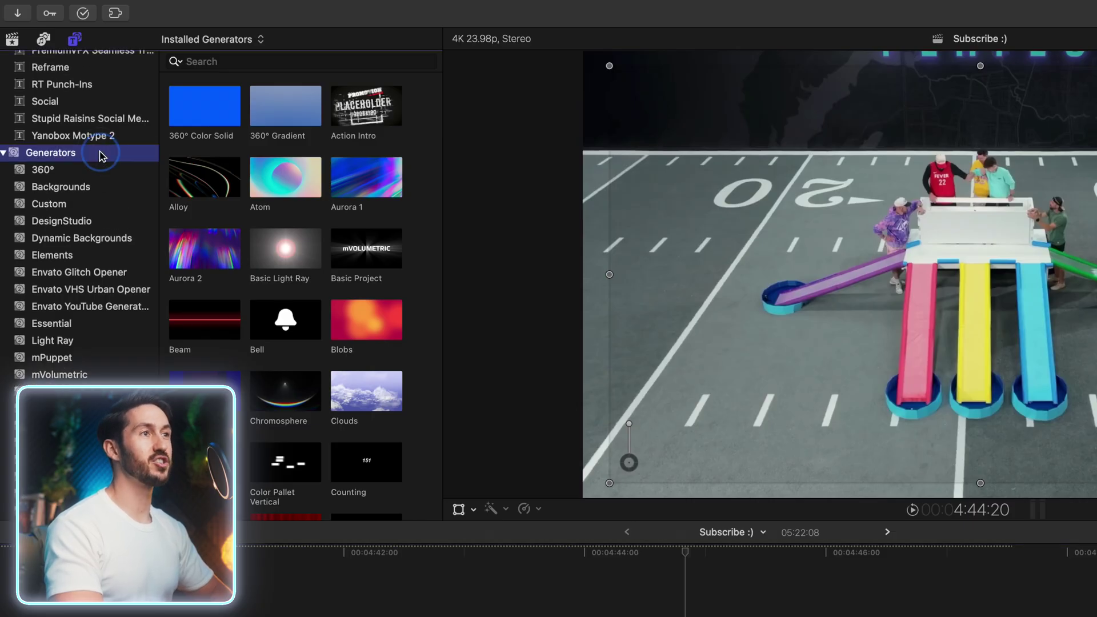
scroll(281, 359, "down", 5)
left_click_drag(365, 365, 600, 615)
left_click_drag(464, 484, 482, 483)
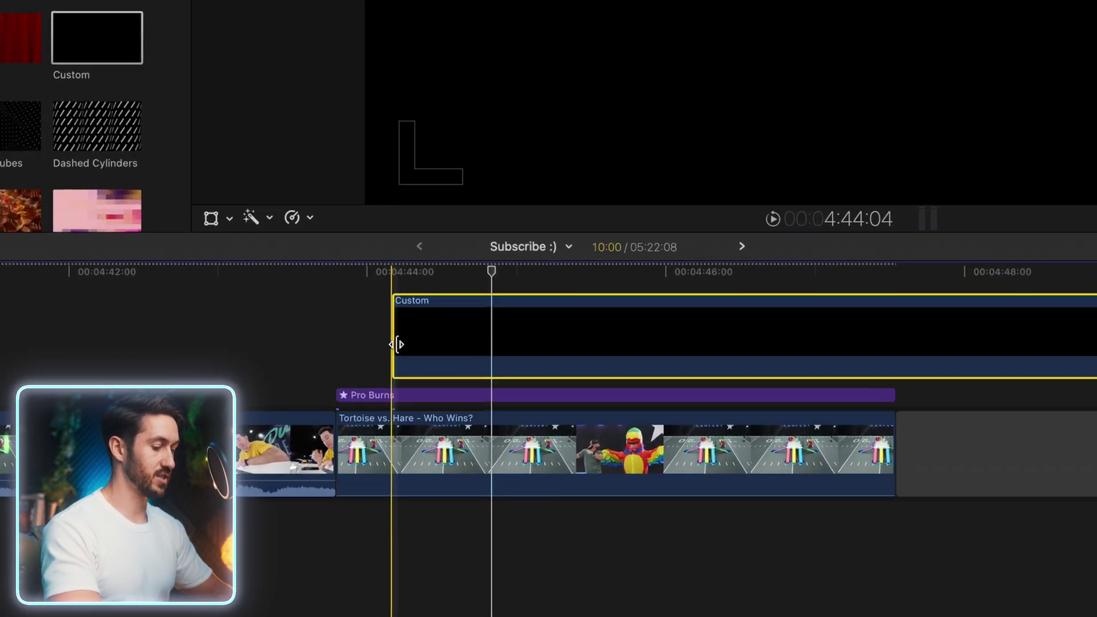
key("ctrl+super+1")
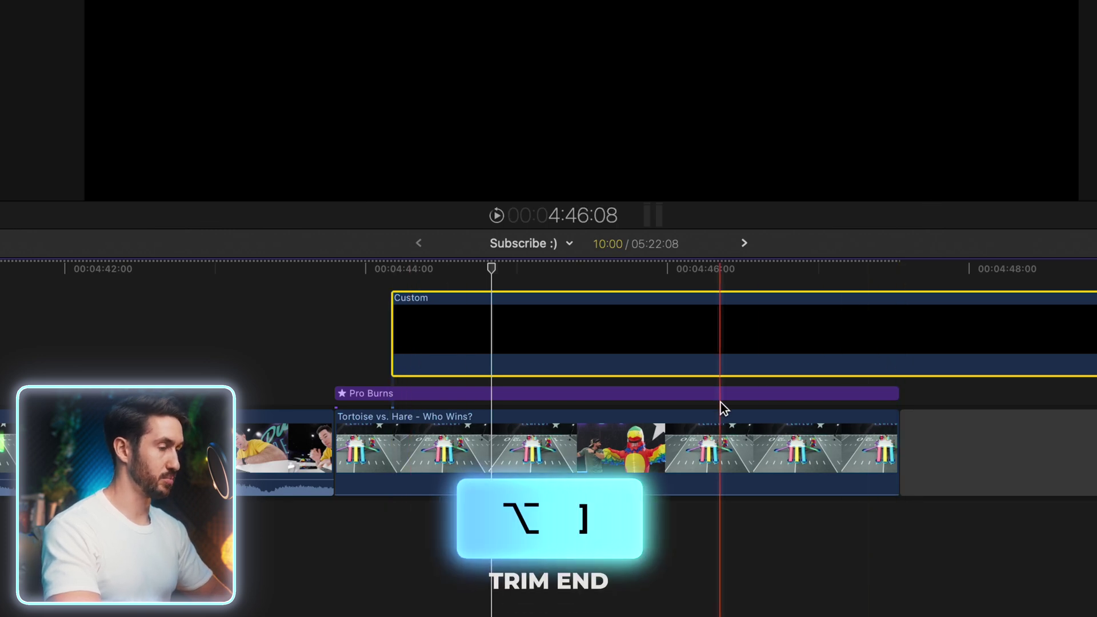
key("alt+bracketright")
left_click_drag(573, 360, 521, 390)
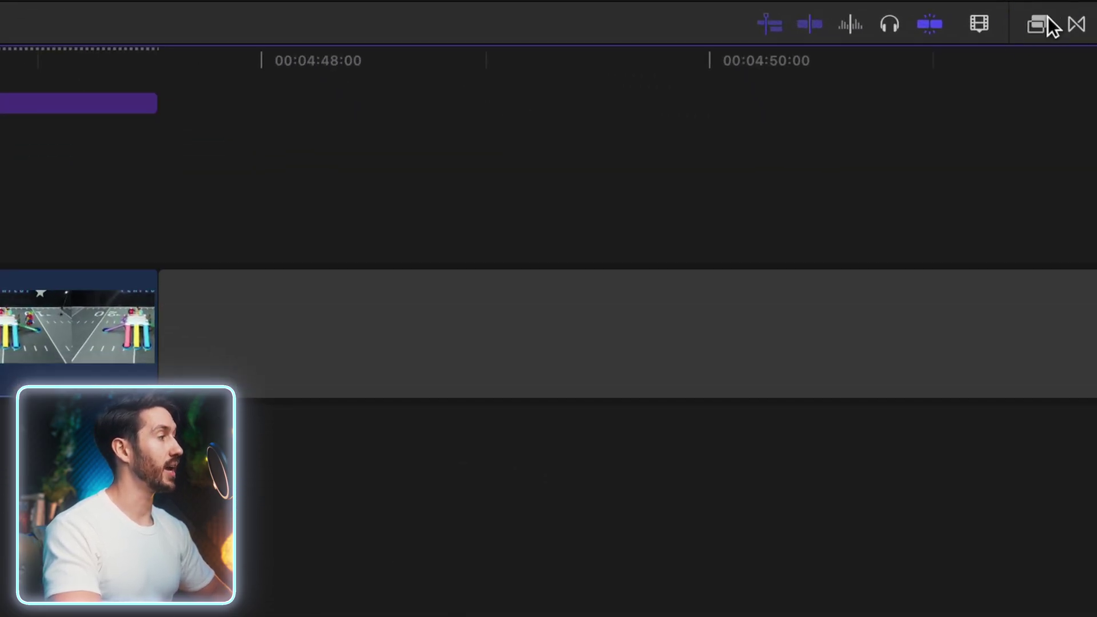
Step: Apply Corner Mask to the Custom generator and drag its corners into a thin strip over the purple slide
left_click(1048, 17)
type("corn")
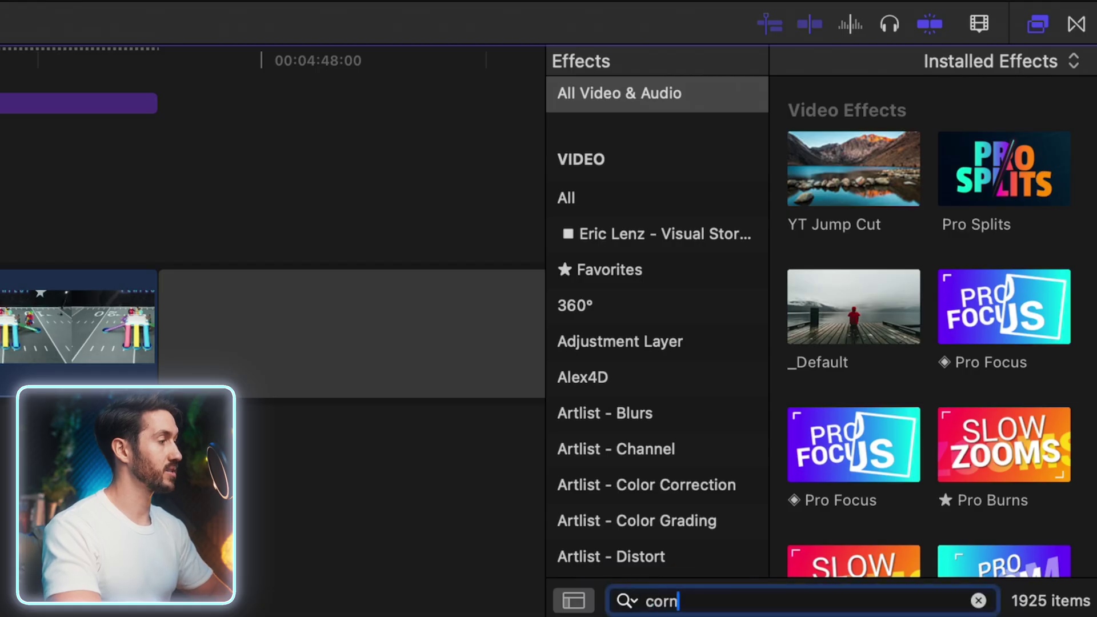
type("er")
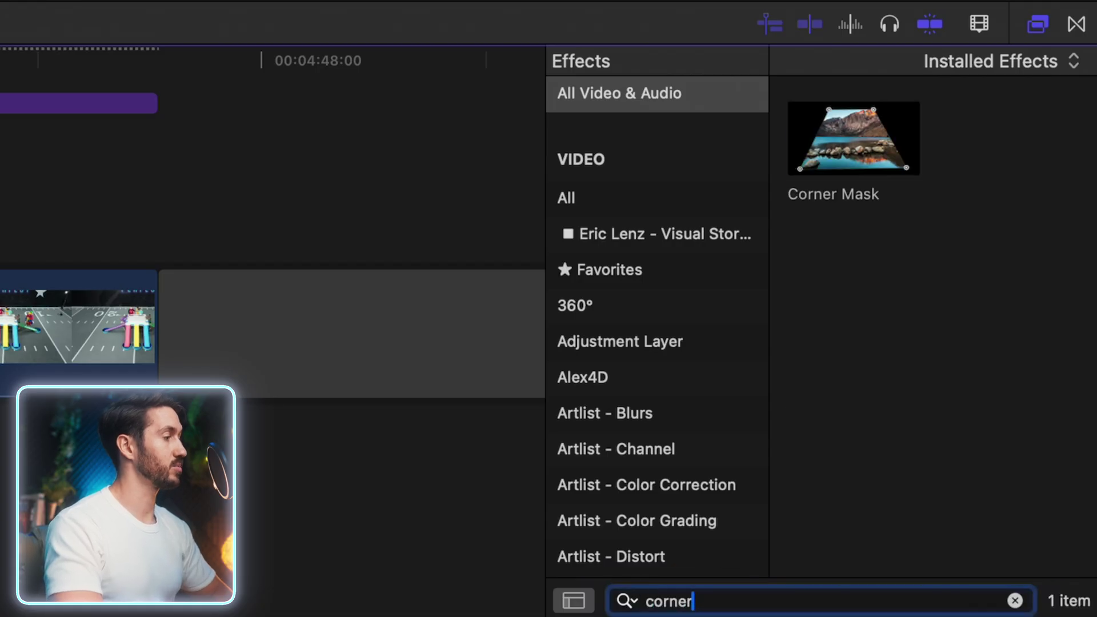
left_click(861, 149)
left_click(1038, 24)
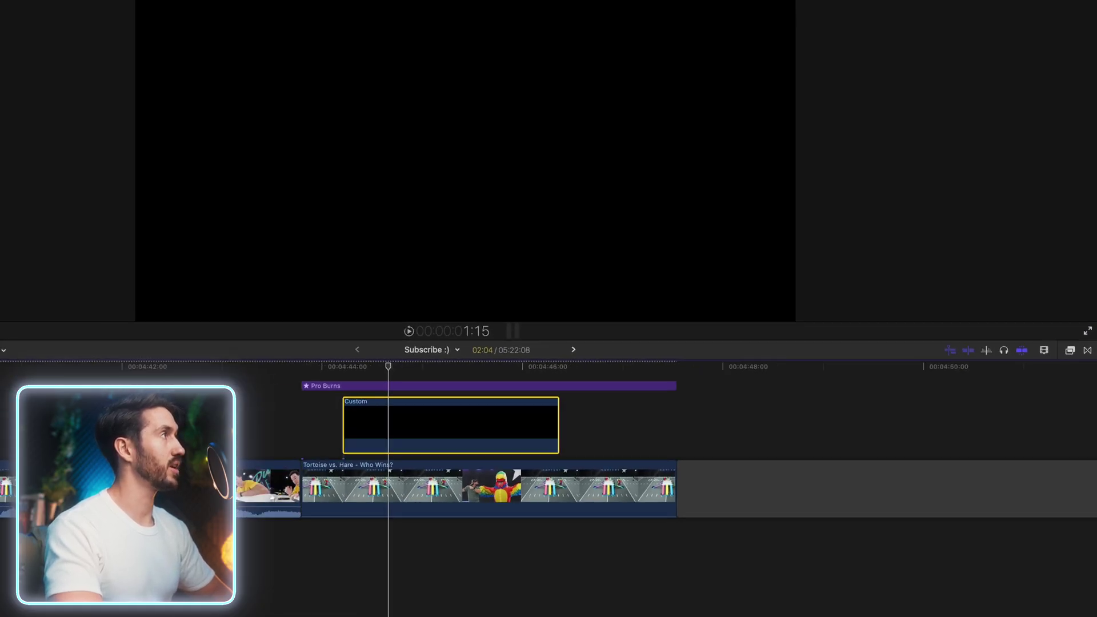
left_click(1050, 11)
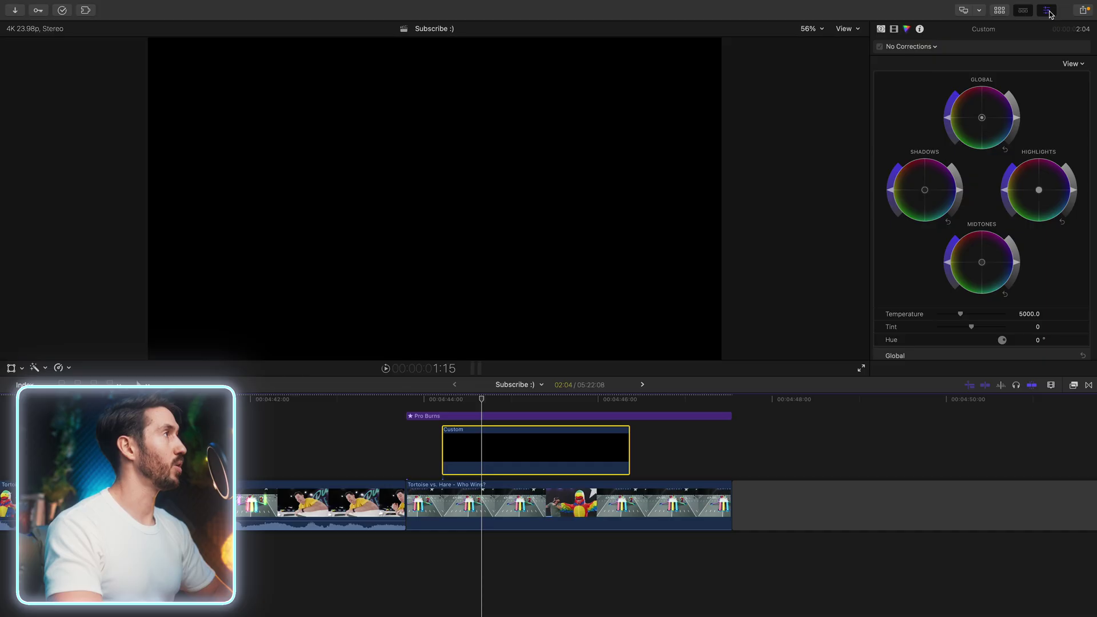
left_click(894, 29)
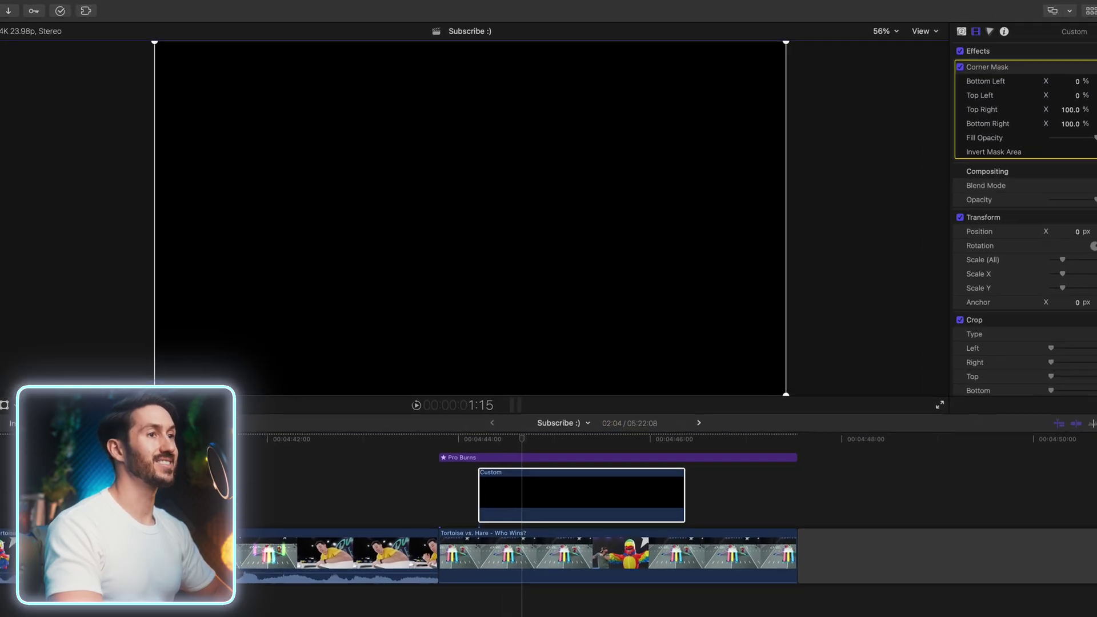
left_click_drag(148, 360, 345, 238)
left_click_drag(418, 280, 350, 291)
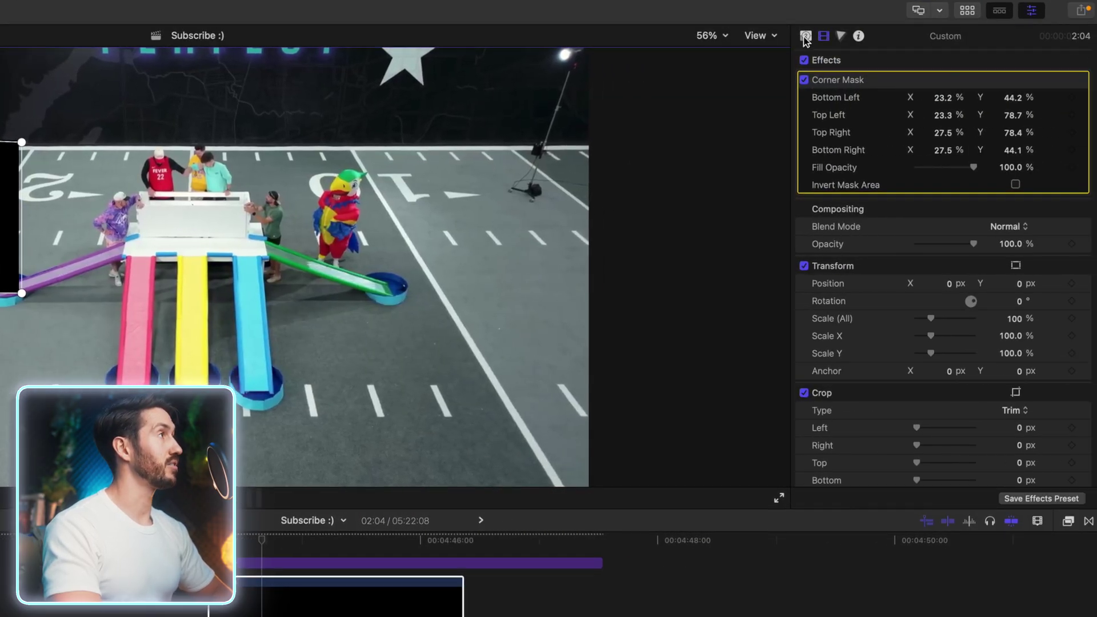
Step: Sample a colour from the frame, brighten it to vivid pink, and drop it on the generator's Color well
left_click(1038, 37)
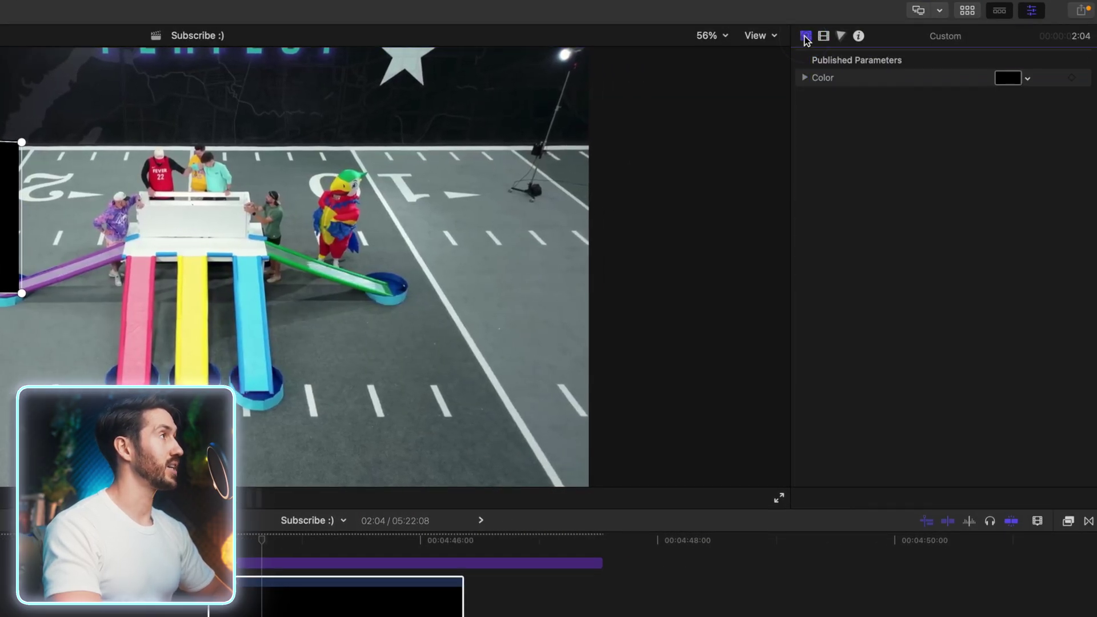
left_click(1009, 78)
left_click(671, 414)
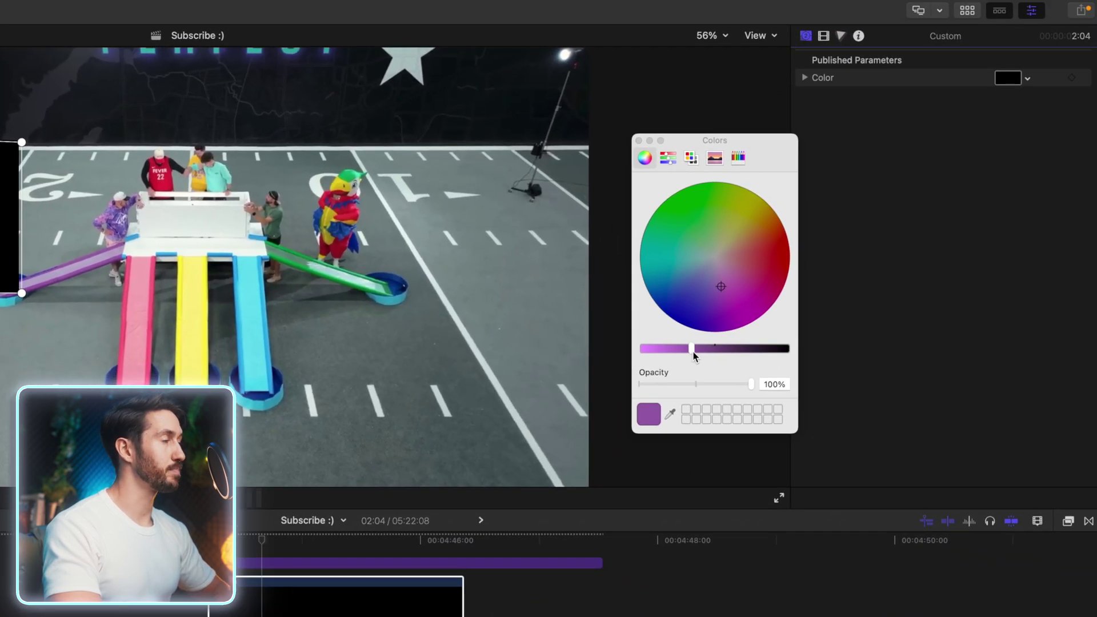
left_click_drag(692, 349, 366, 355)
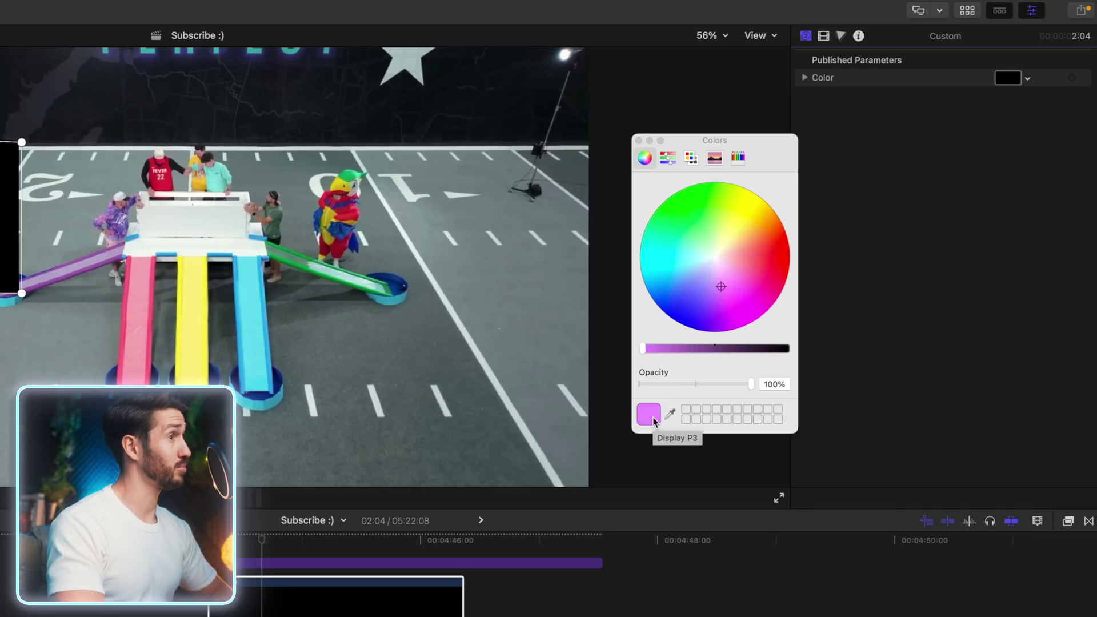
left_click_drag(649, 414, 973, 105)
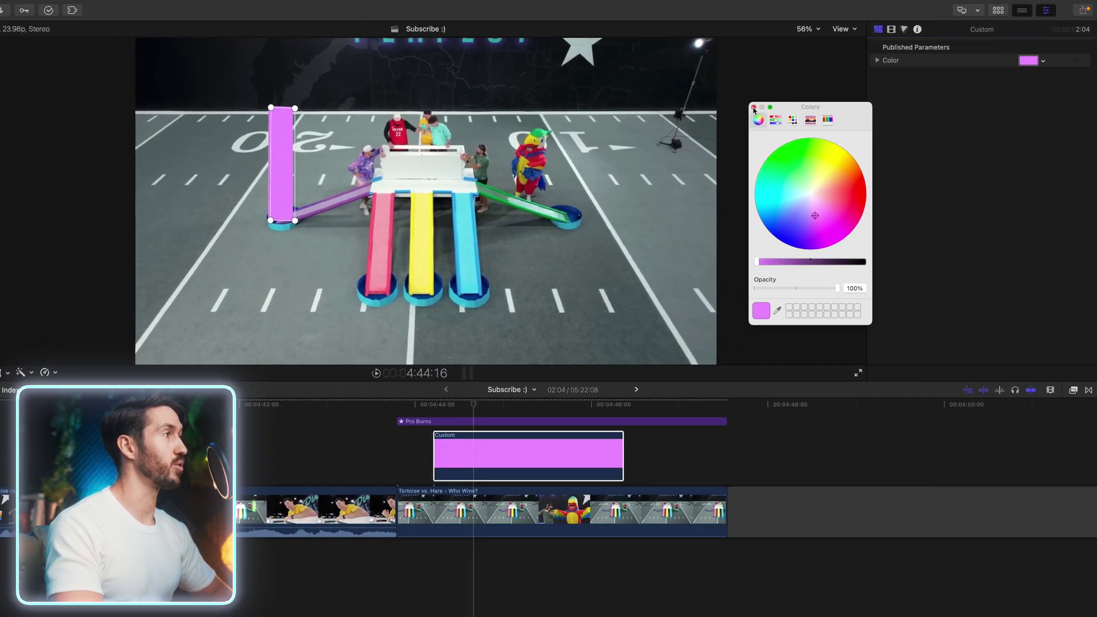
left_click(463, 193)
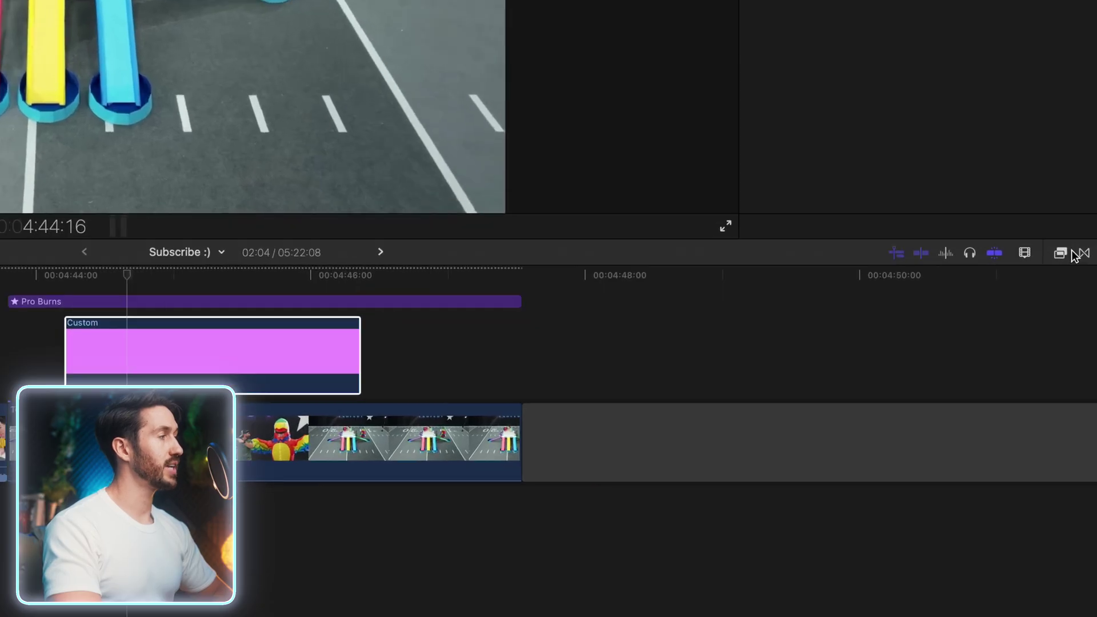
Step: Add a Graduated Mask to the violet pillar, fading from its base up past its top
left_click(1074, 385)
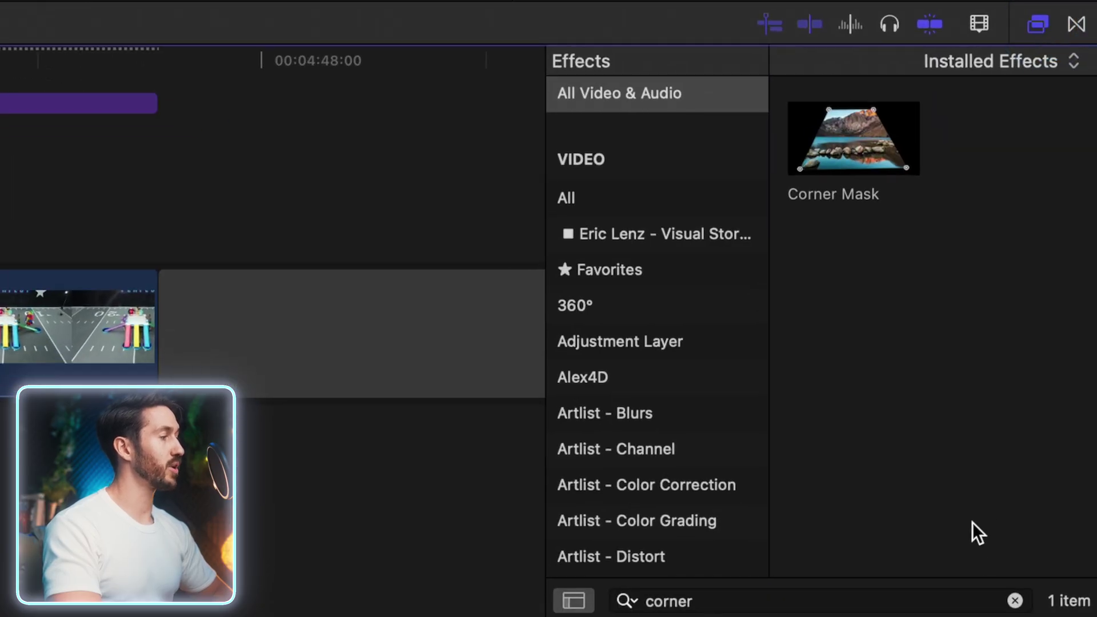
left_click(1013, 600)
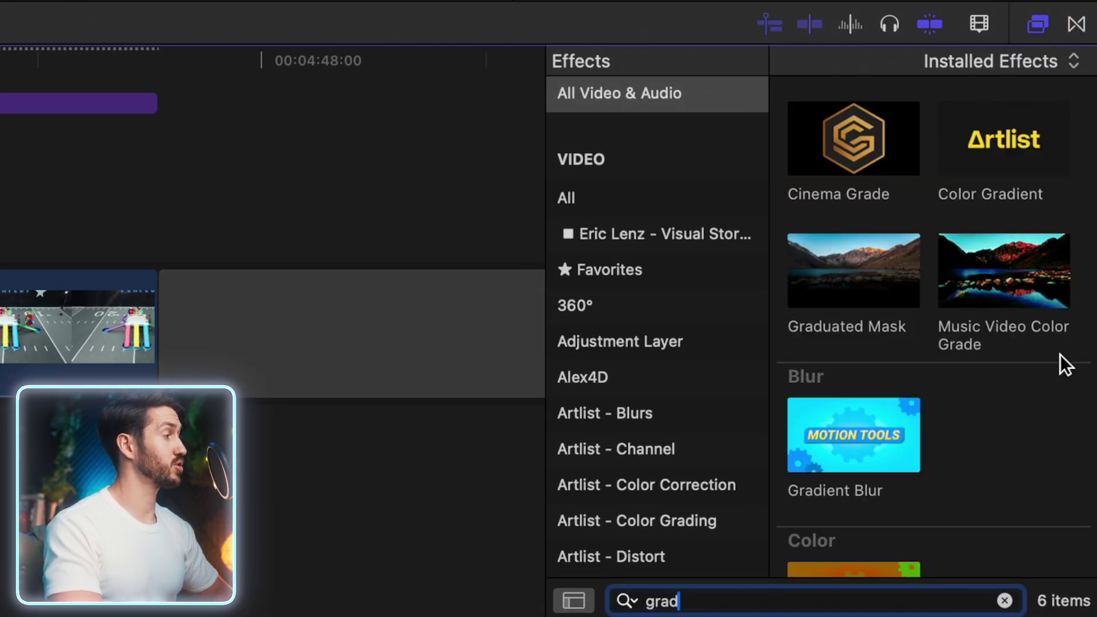
double_click(875, 285)
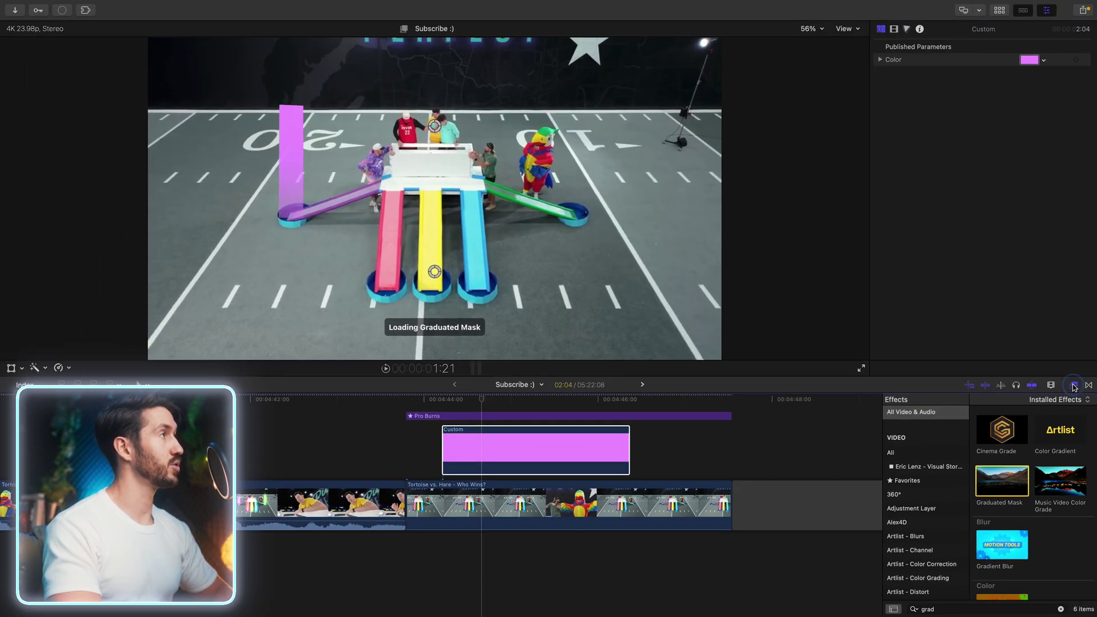
left_click(1074, 385)
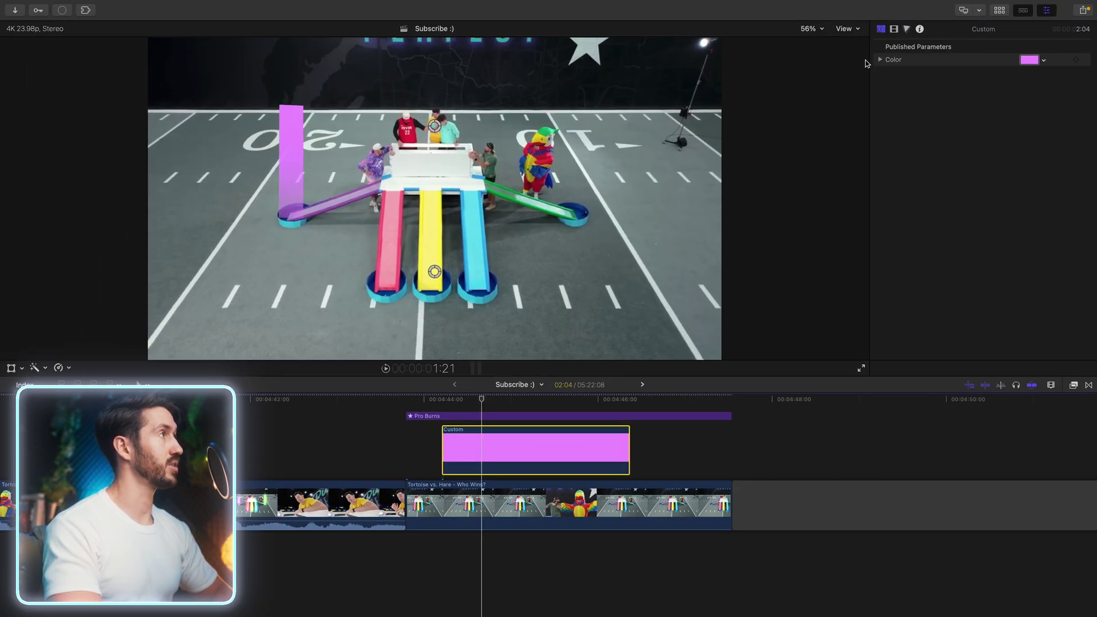
left_click(894, 28)
left_click_drag(435, 271, 440, 58)
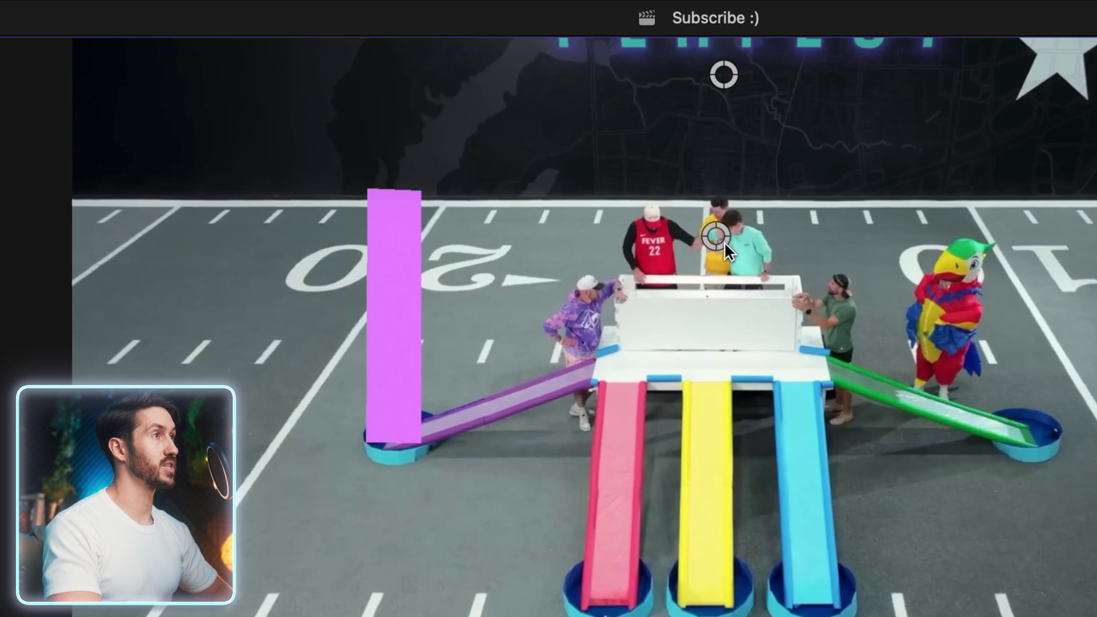
left_click_drag(723, 240, 394, 437)
left_click_drag(406, 277, 395, 172)
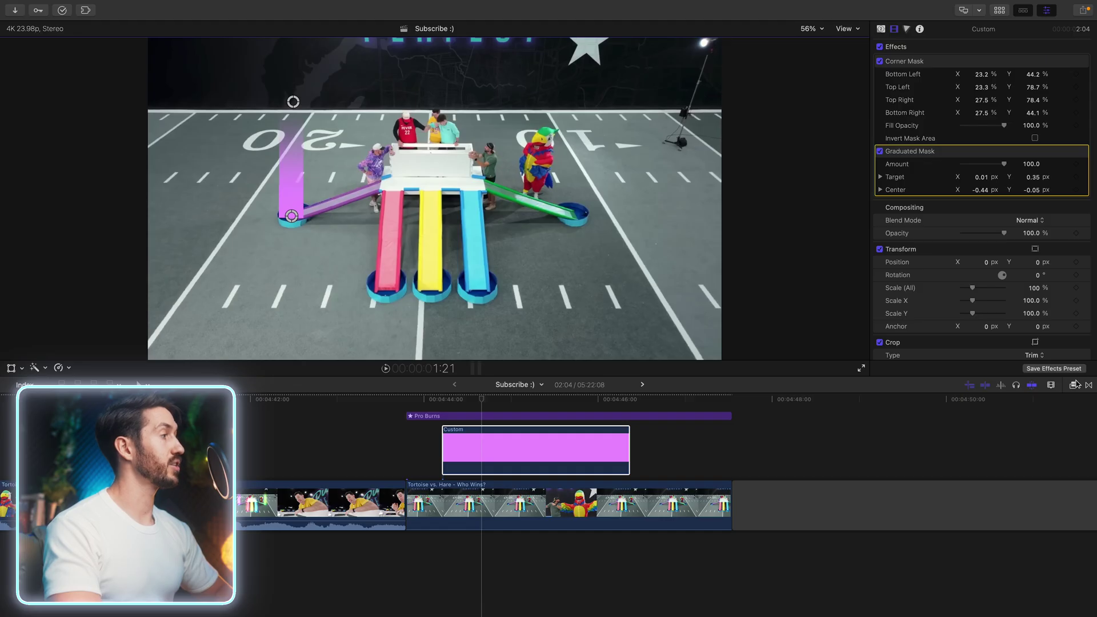
Step: Apply a Gaussian blur at amount 27.98 to the violet Custom pillar clip
left_click(1074, 386)
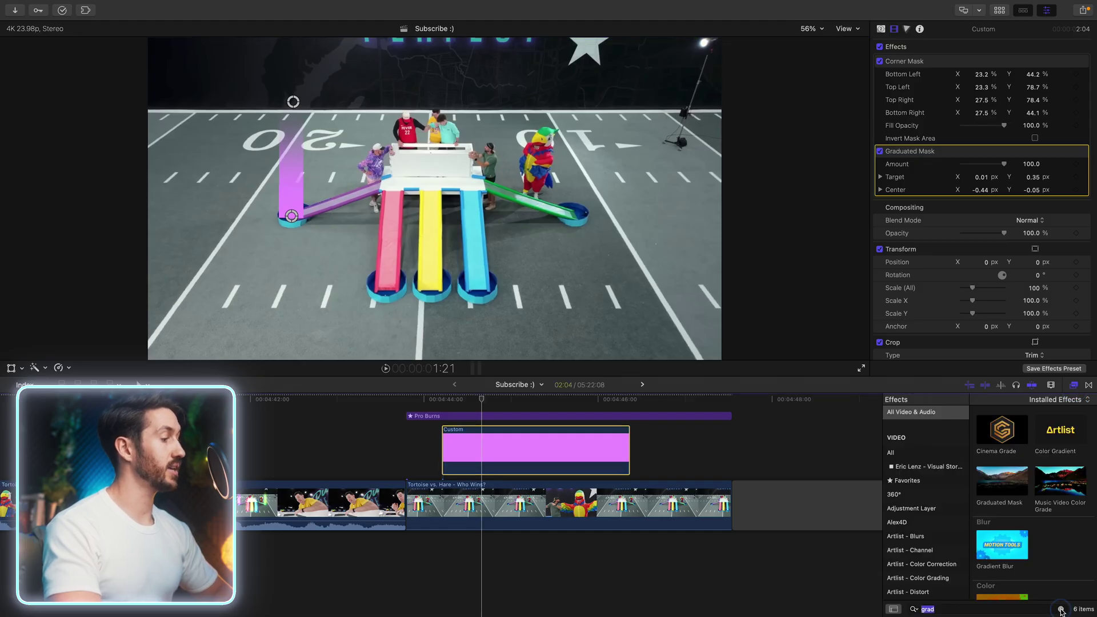
type("gauss")
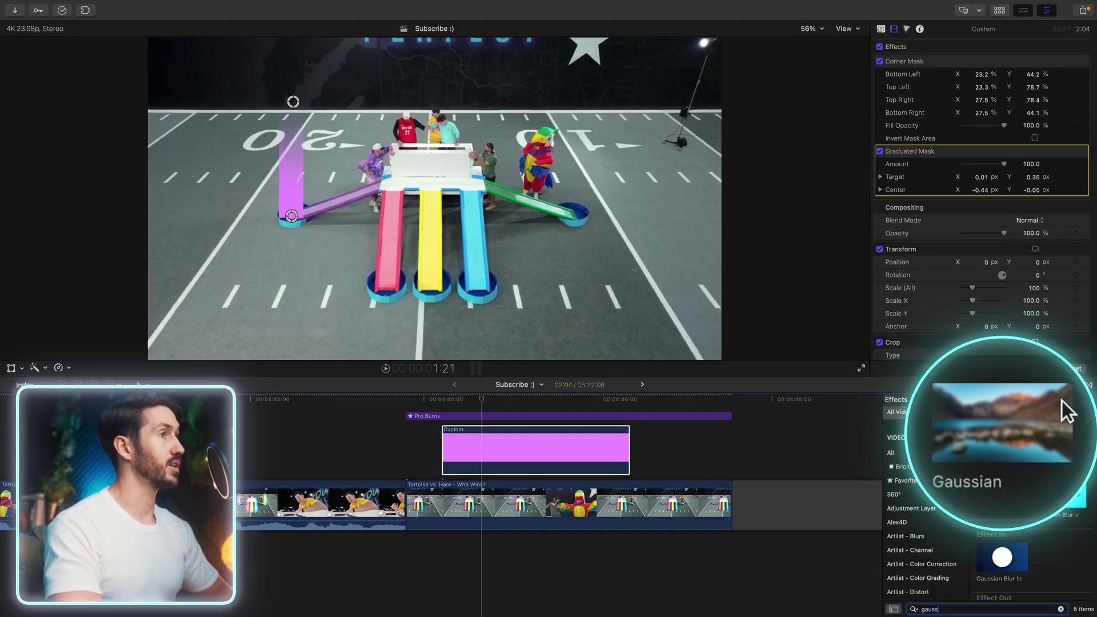
double_click(1067, 410)
key("super+5")
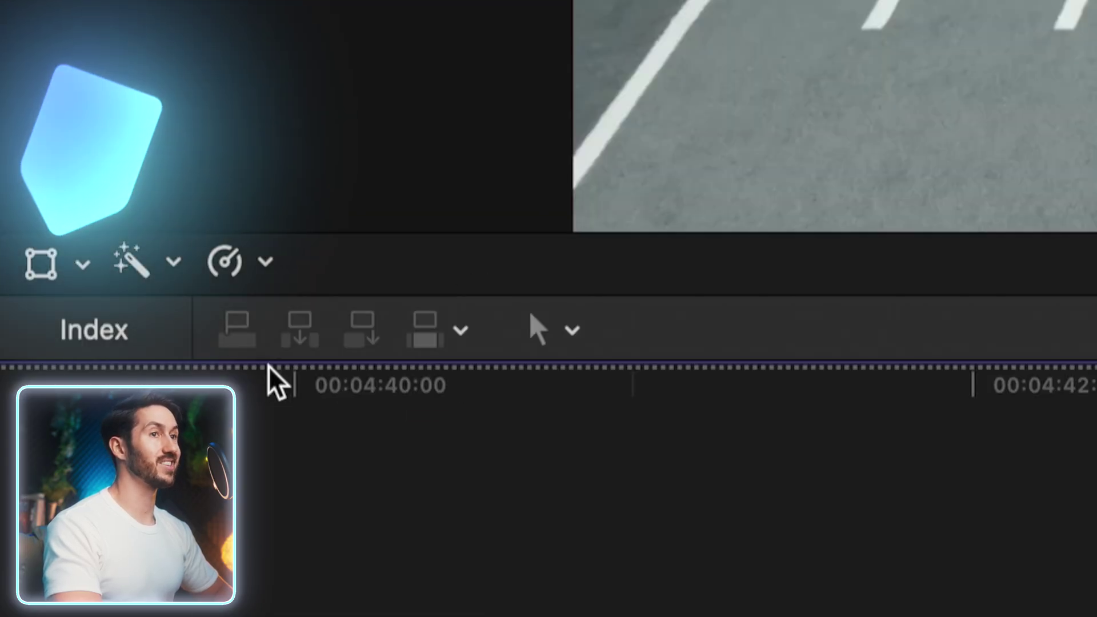
left_click(11, 368)
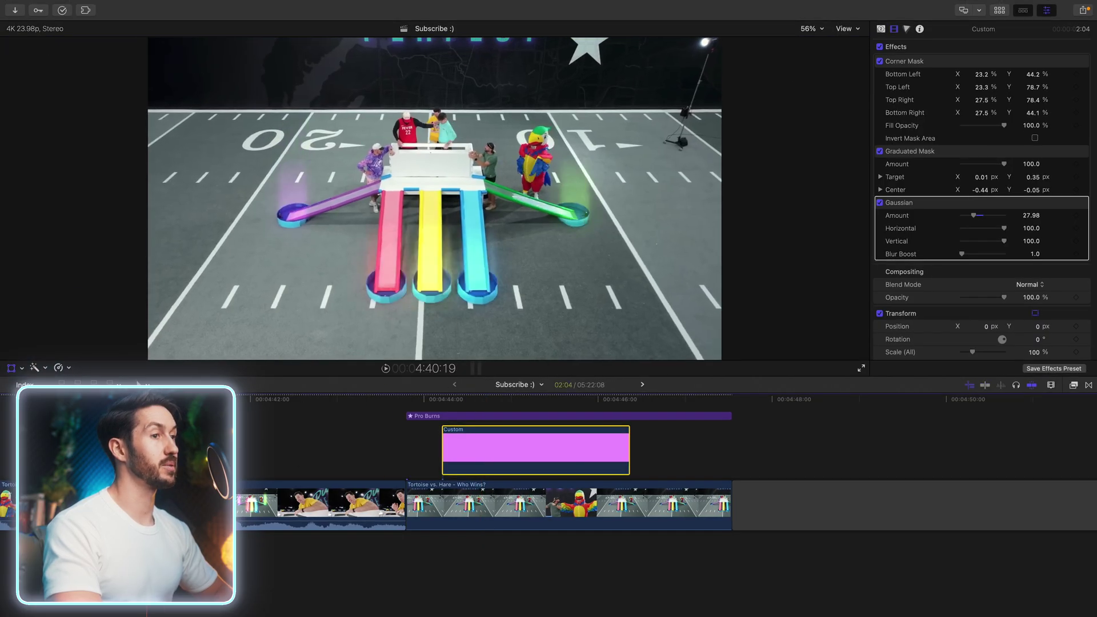
Step: At 25% viewer zoom, stretch the violet pillar up to Scale Y 144.92%, then refit the viewer
left_click(461, 399)
left_click_drag(462, 383, 529, 383)
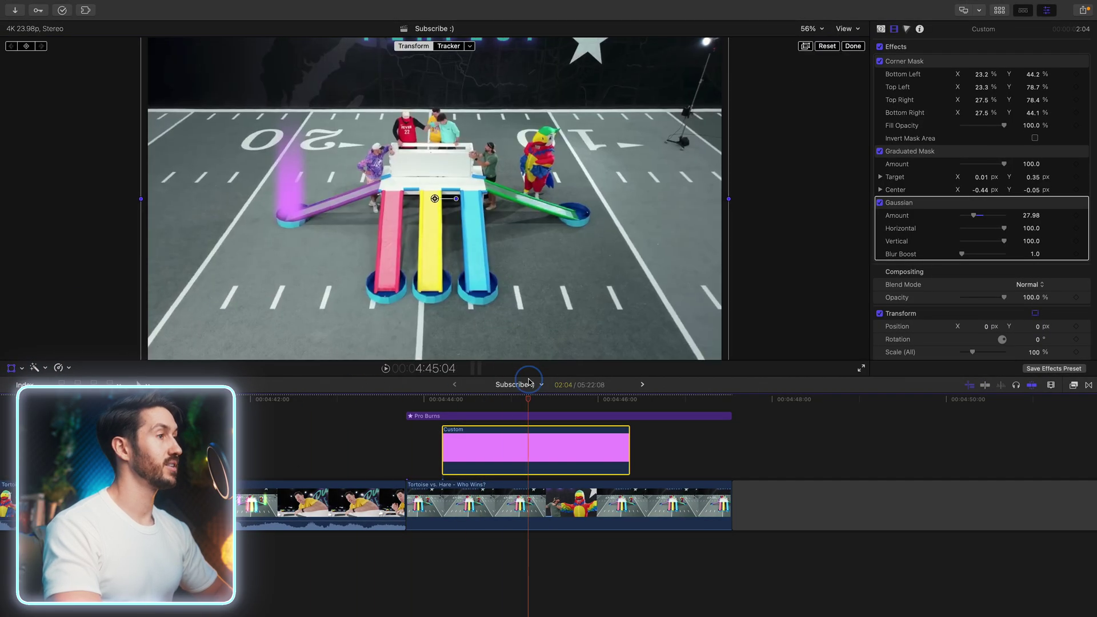
left_click(810, 29)
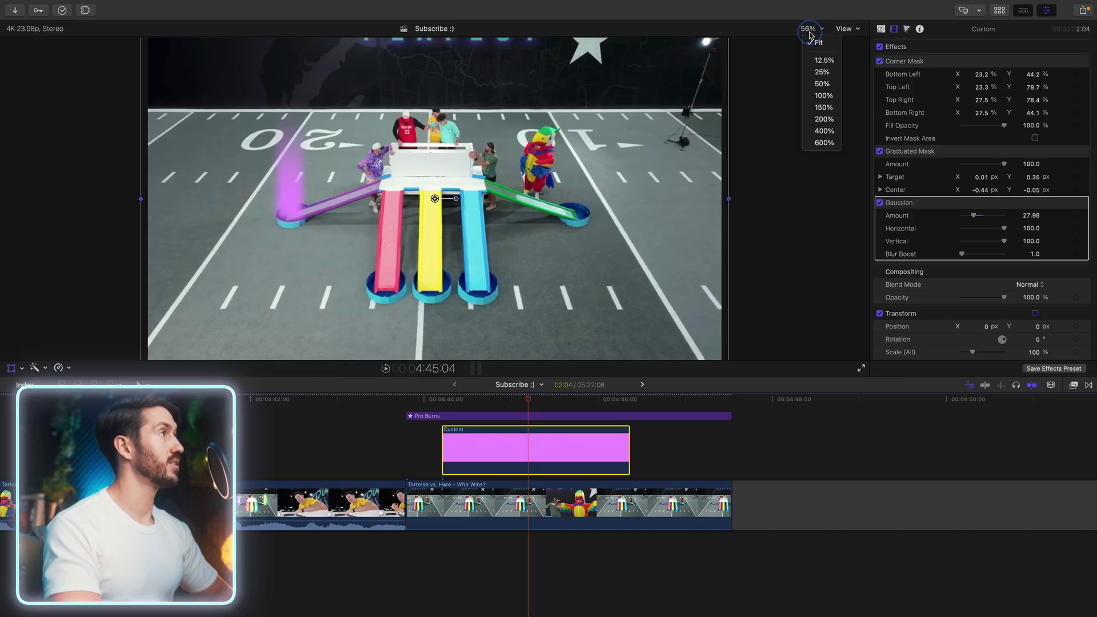
left_click(815, 73)
key("shift+t")
left_click_drag(438, 113, 436, 95)
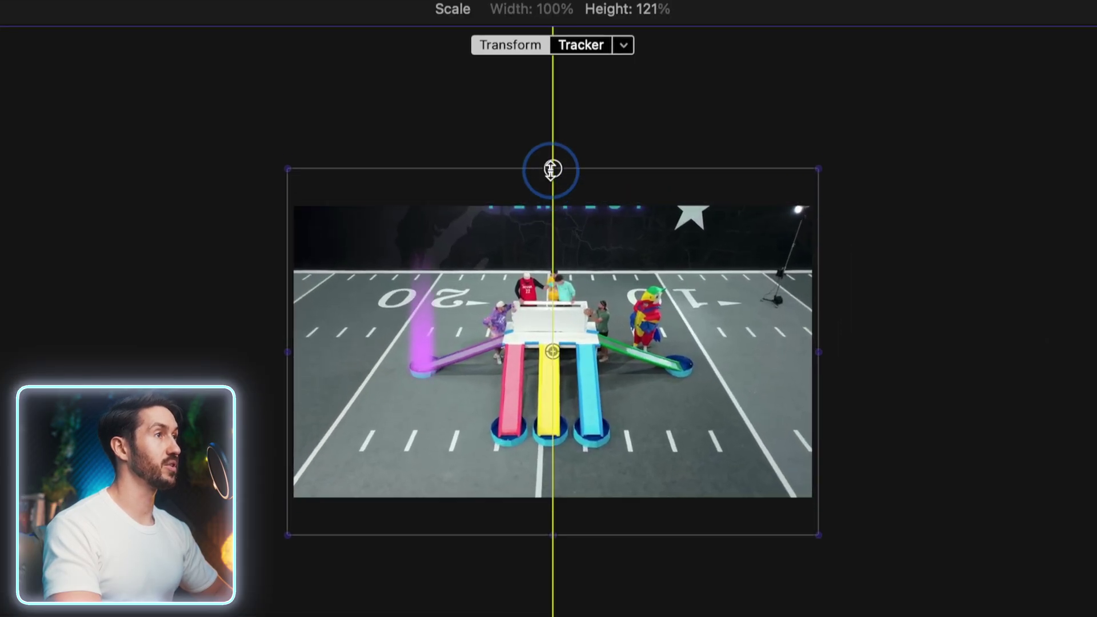
left_click_drag(551, 169, 551, 135)
left_click(586, 284)
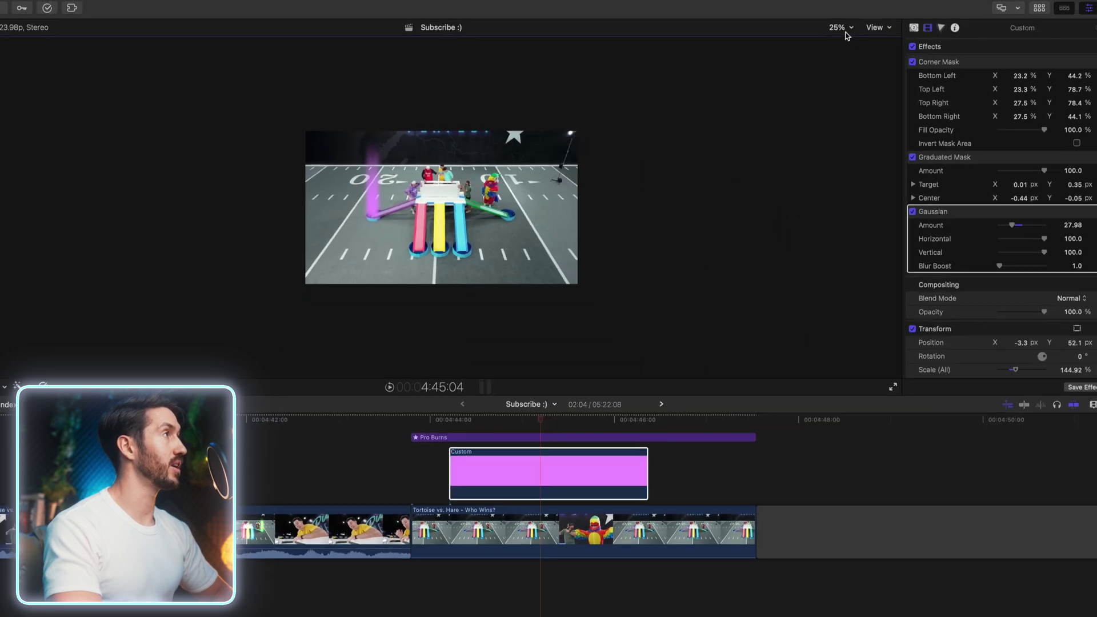
left_click(811, 28)
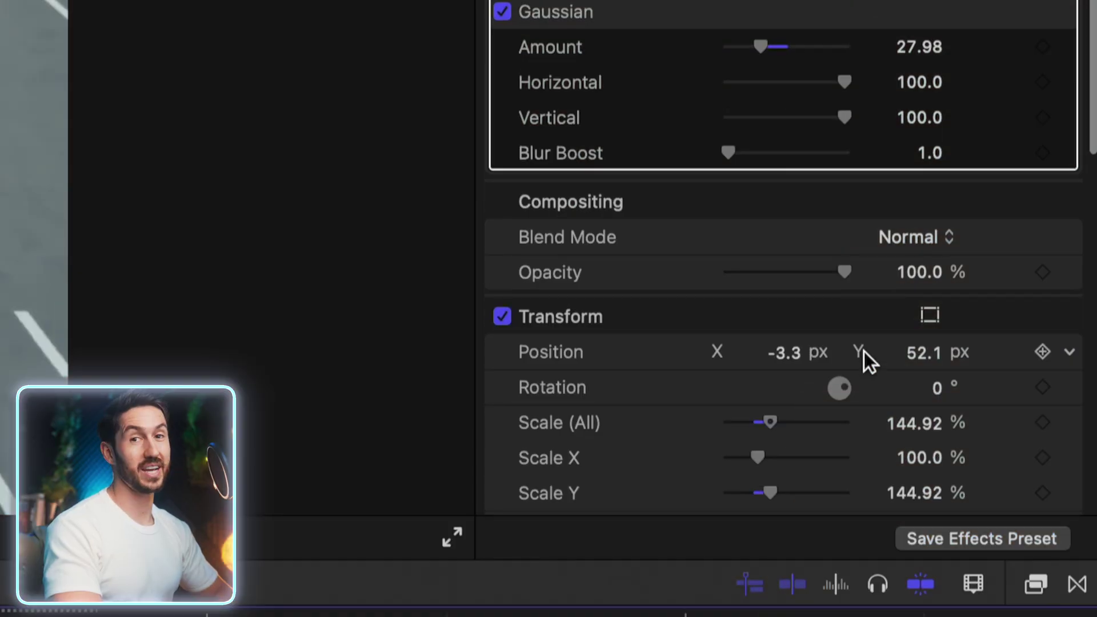
Step: Set the pillar's blend mode to Add and nudge it slightly upward
left_click(926, 239)
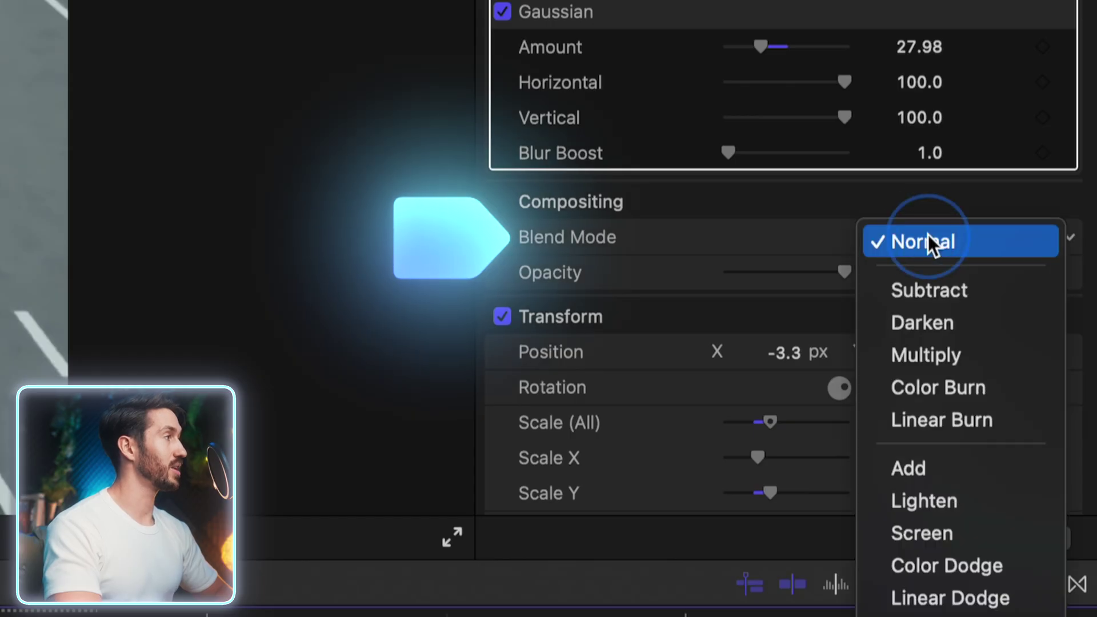
left_click(948, 474)
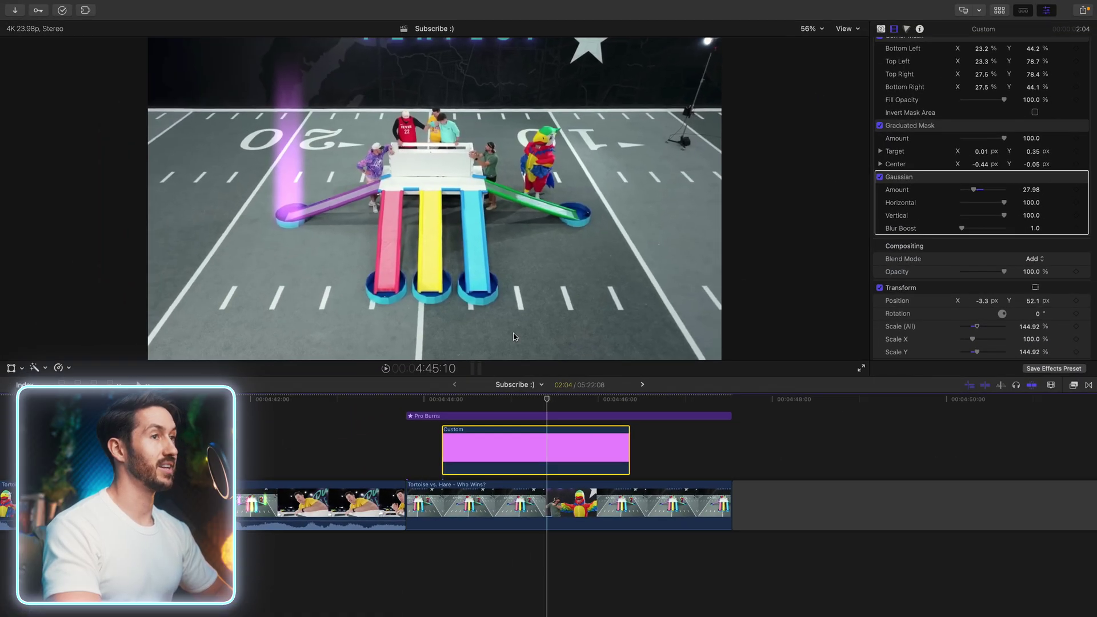
left_click(1033, 288)
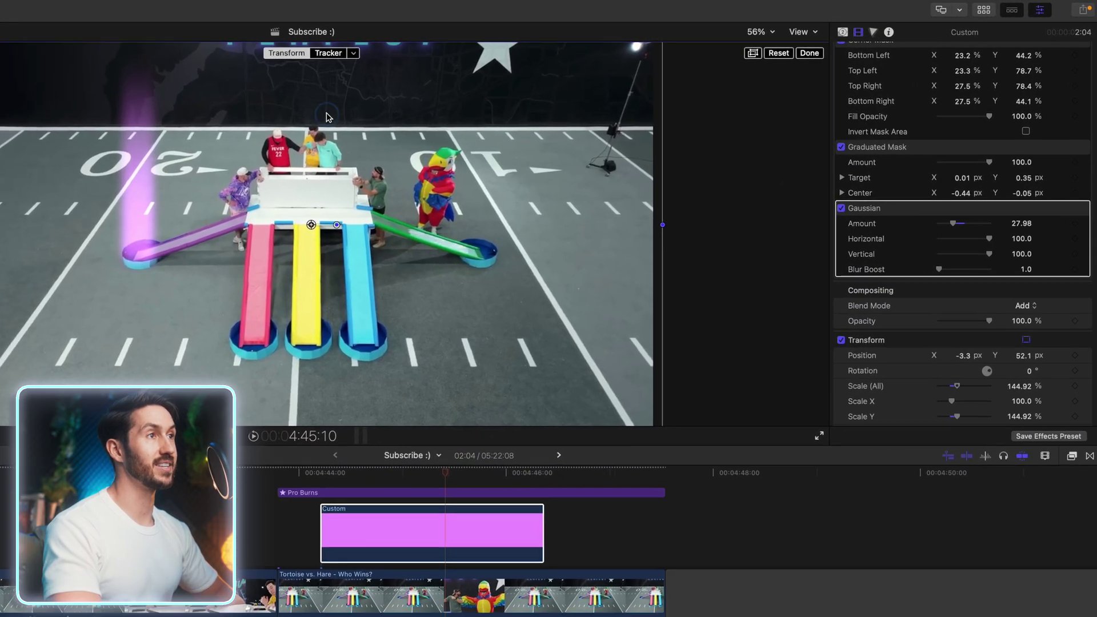
left_click_drag(329, 117, 327, 117)
left_click(806, 53)
Step: Add a Color Wheels correction to the violet beam to whiten its glow
scroll(914, 51, "up", 2)
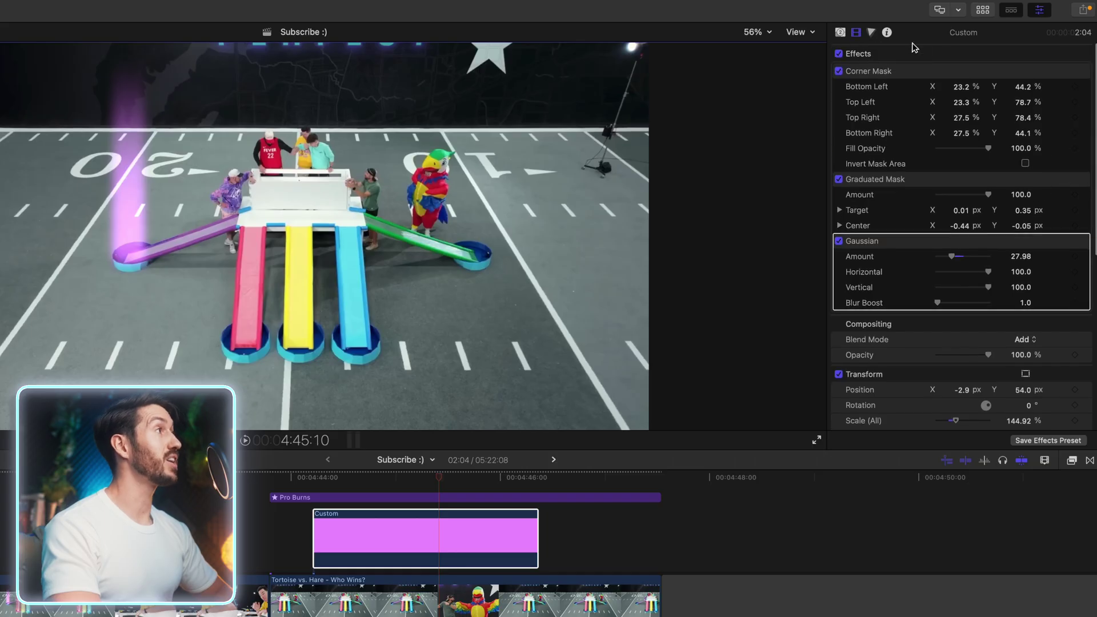
left_click(871, 33)
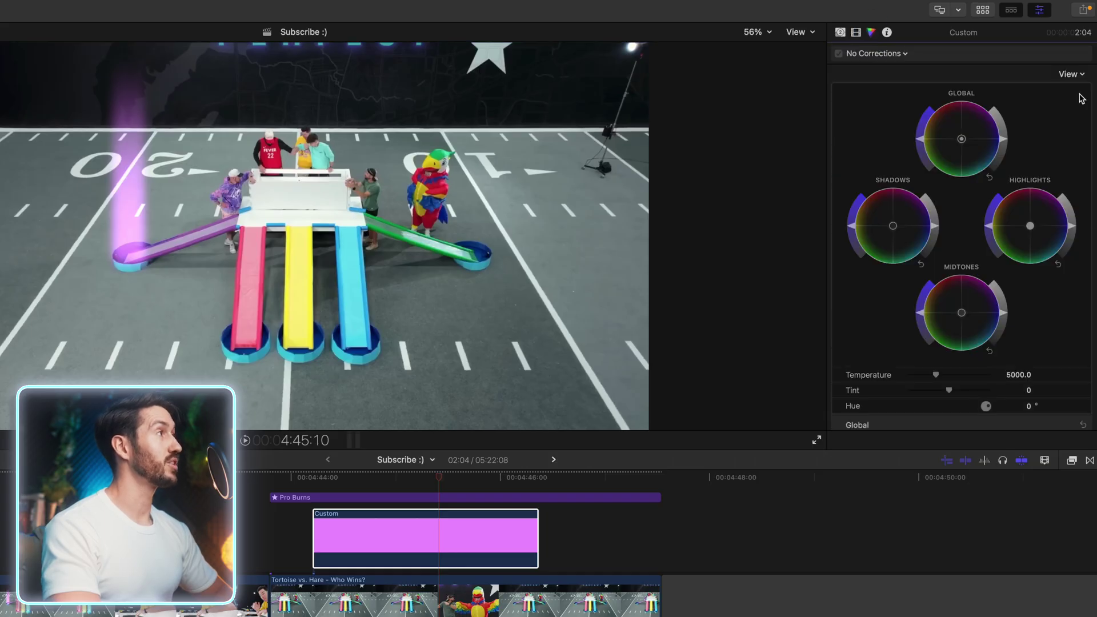
left_click(1074, 233)
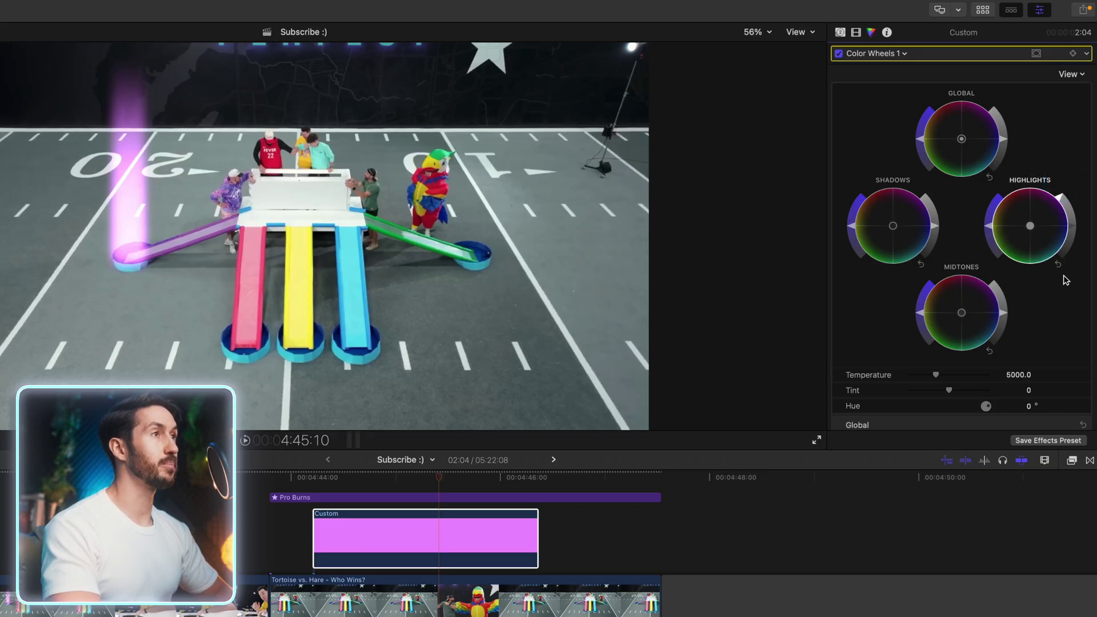
key("shift+t")
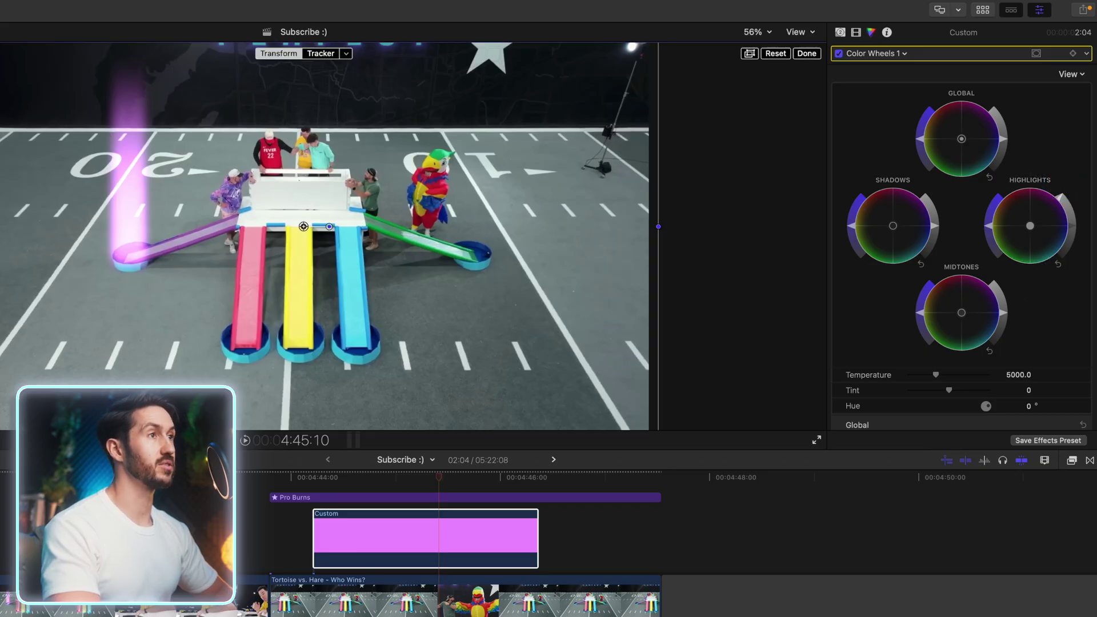
key("Escape")
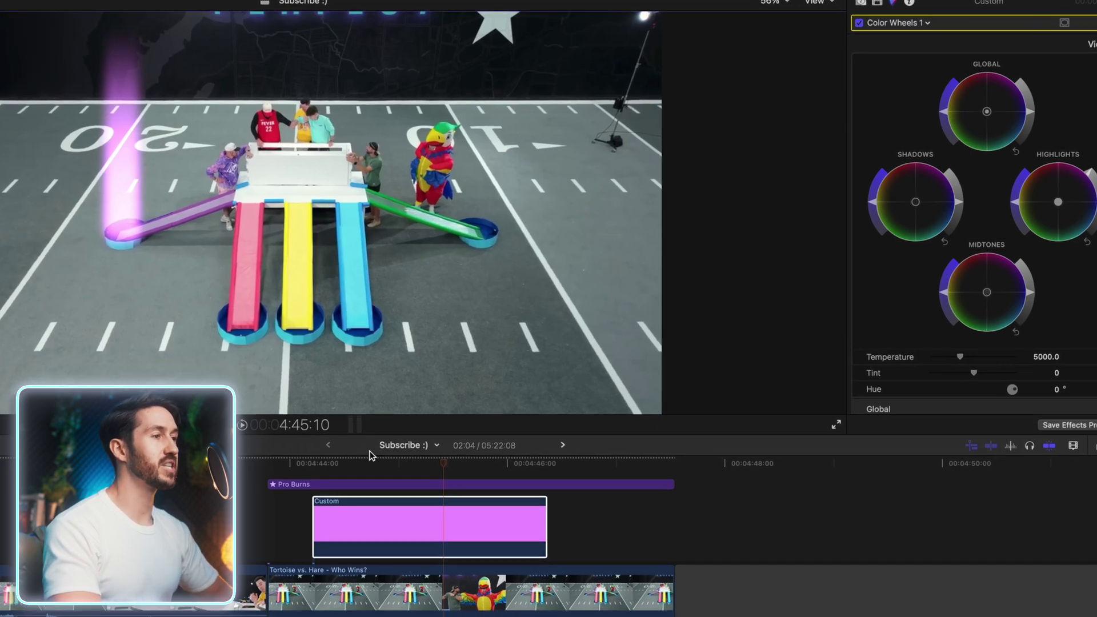
Step: Duplicate the beam clip and colour the copy with a brightened pink sampled from the pink slide
left_click(381, 532)
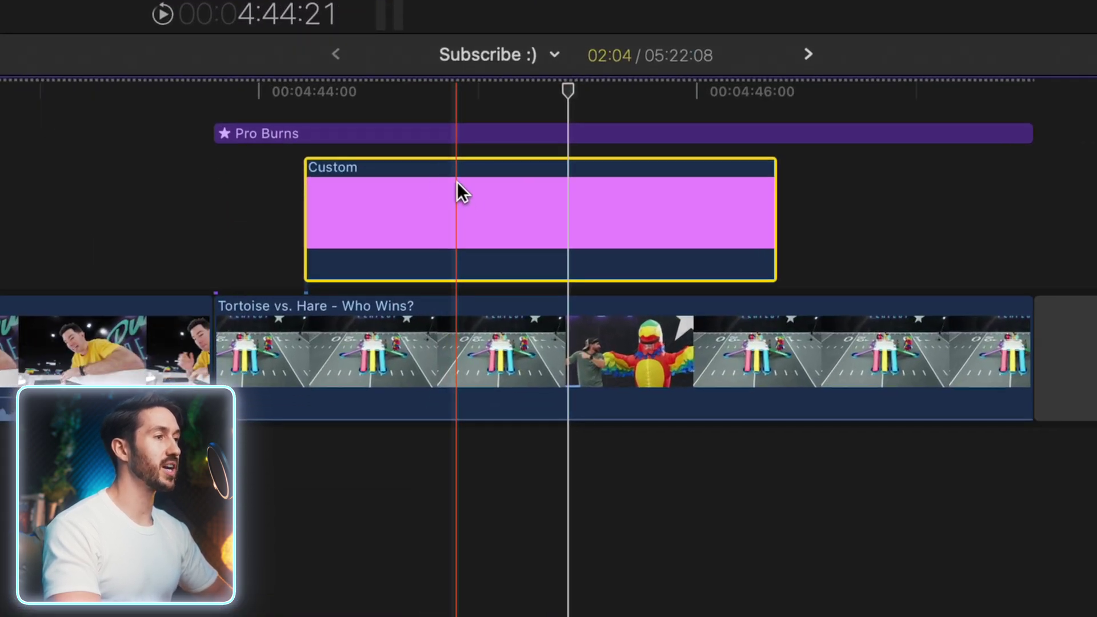
left_click_drag(450, 226, 458, 186)
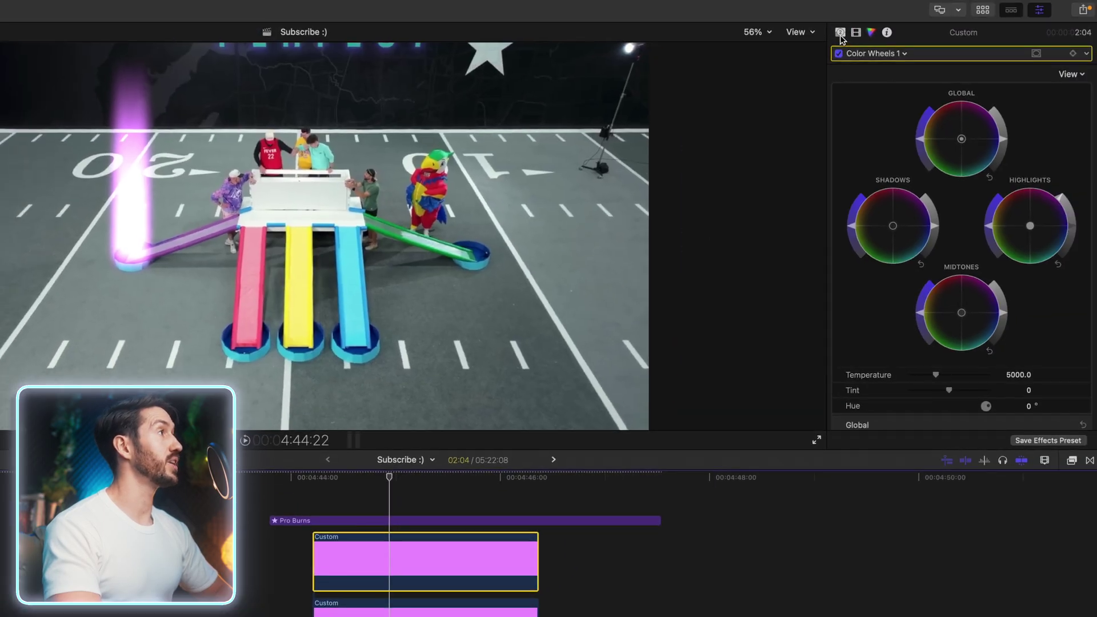
left_click(840, 32)
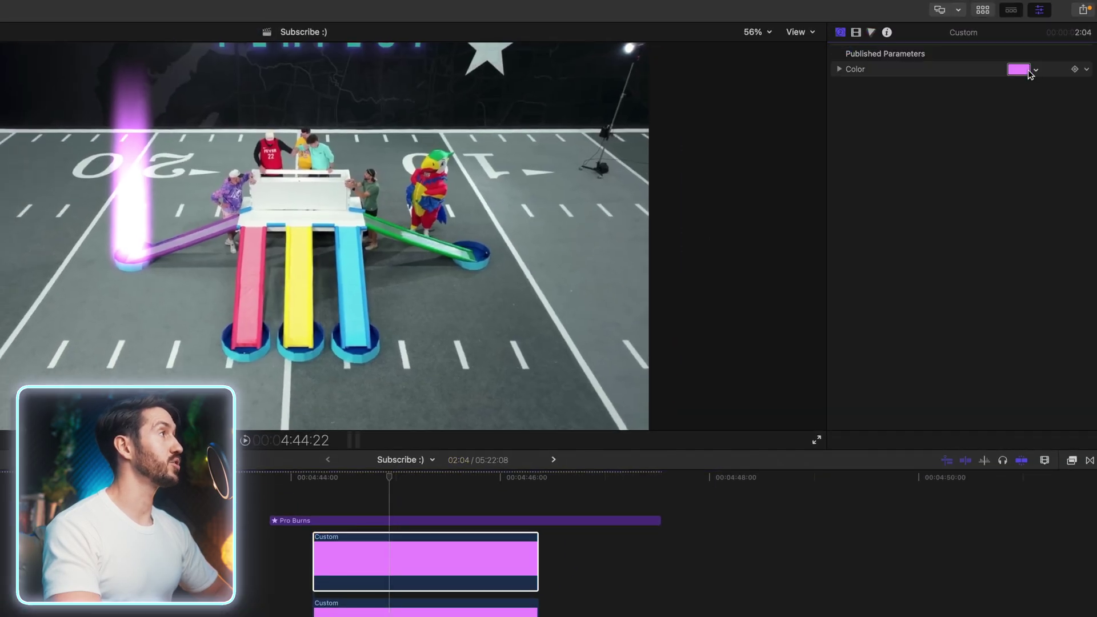
left_click(1021, 69)
left_click(724, 366)
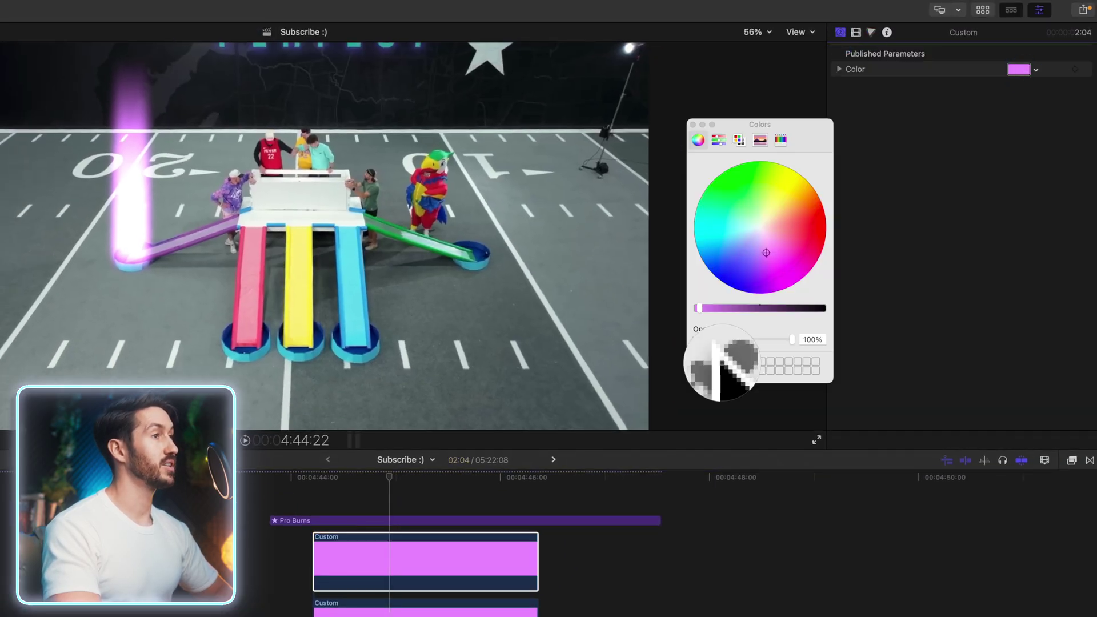
left_click(259, 344)
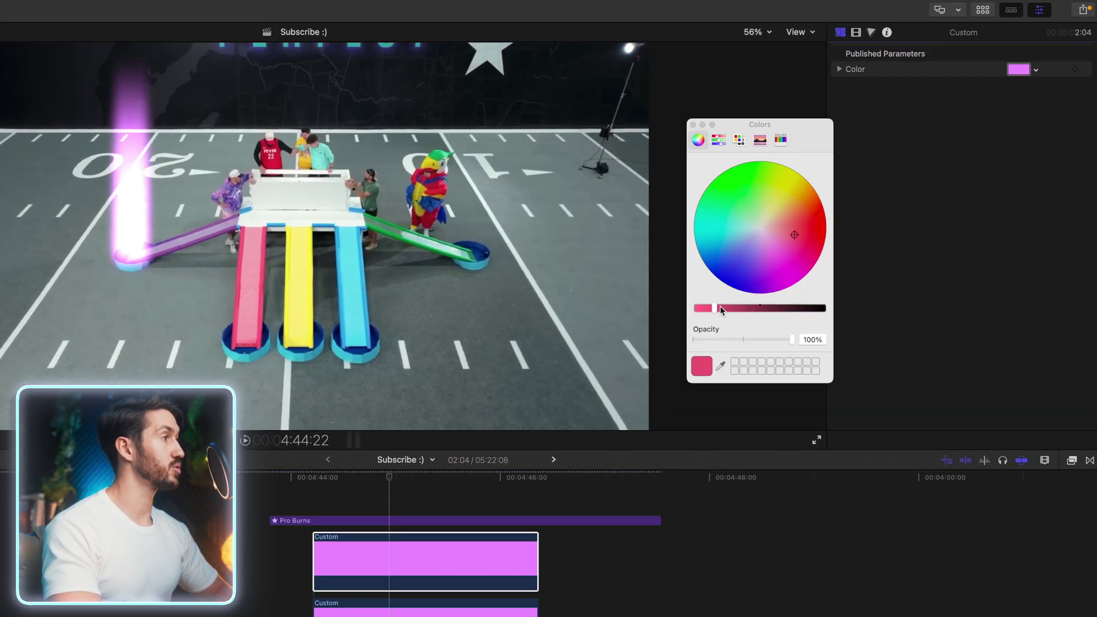
left_click_drag(719, 308, 616, 313)
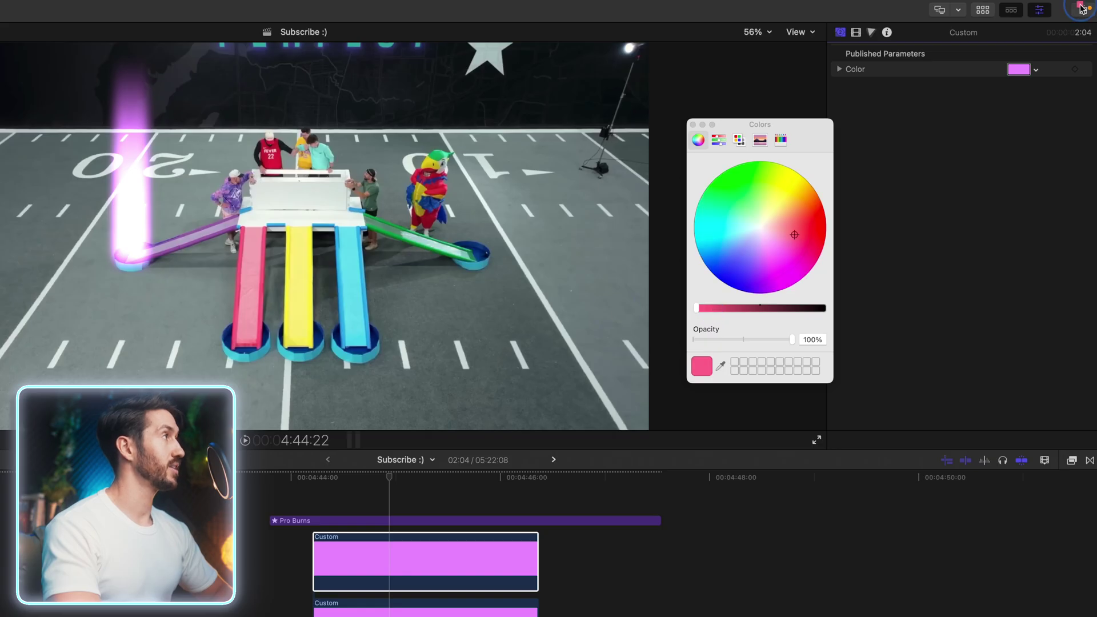
left_click(1023, 69)
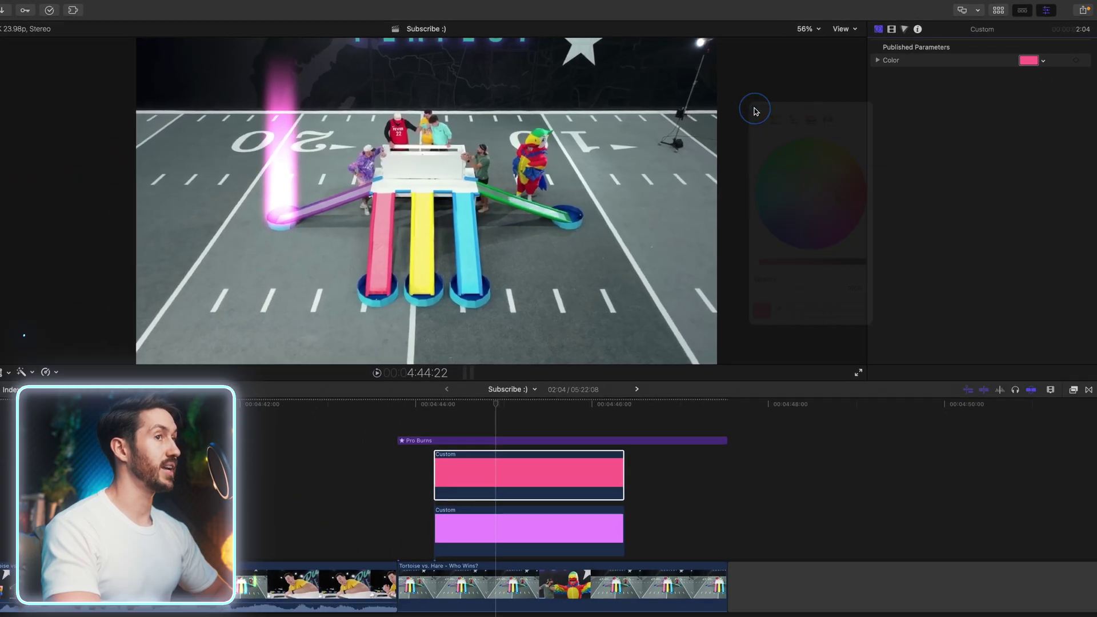
Step: Move the pink glow onto the pink slide and stretch it taller at 25% zoom
left_click(12, 369)
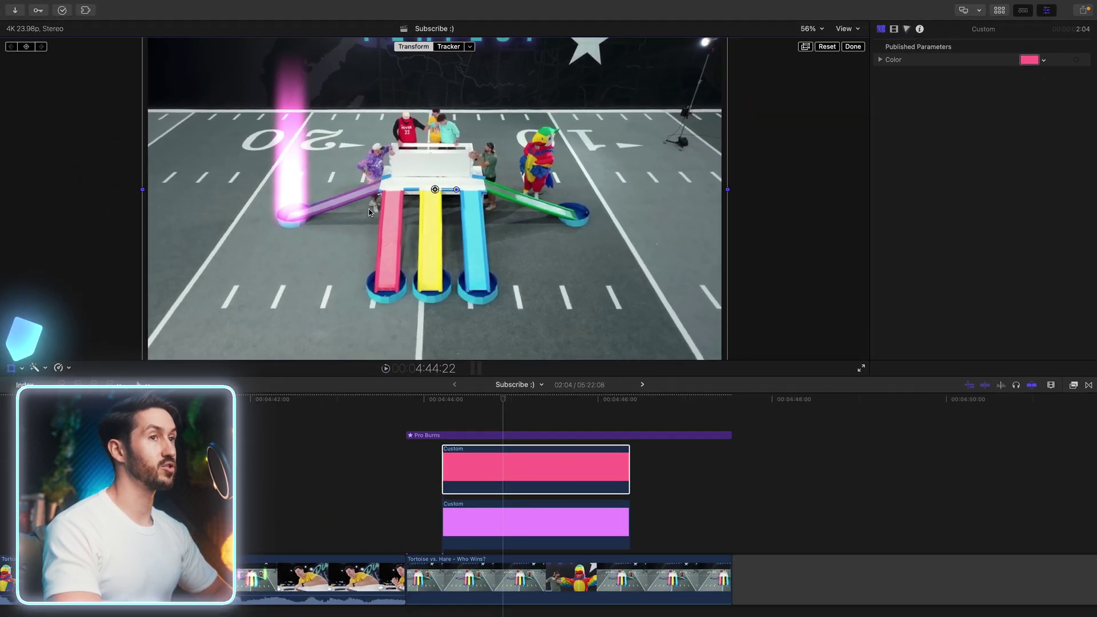
left_click_drag(387, 202, 429, 267)
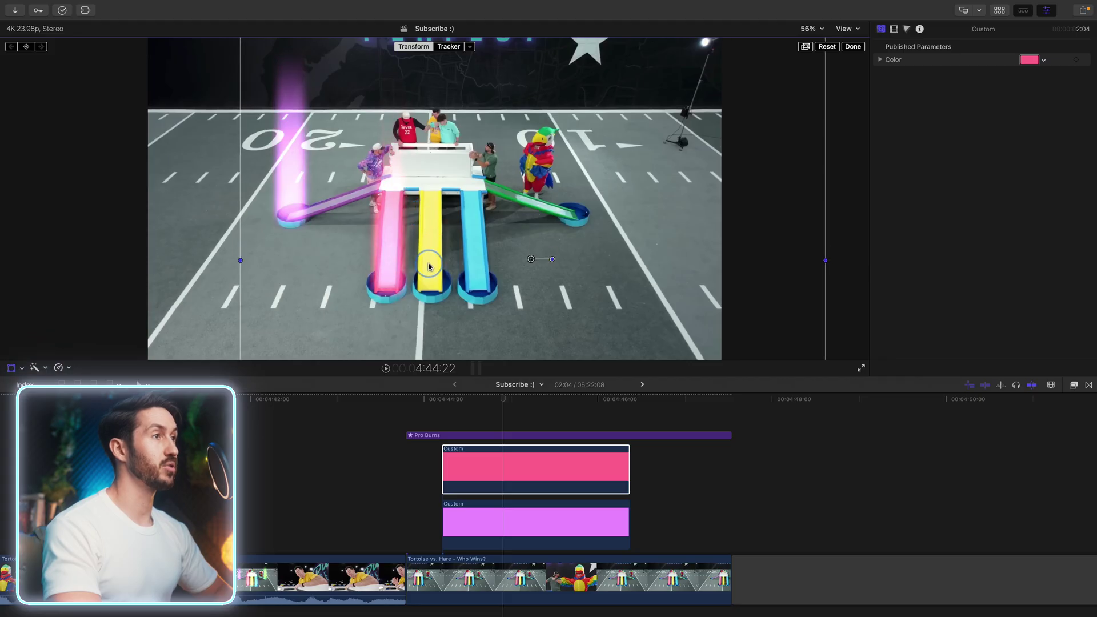
left_click(815, 29)
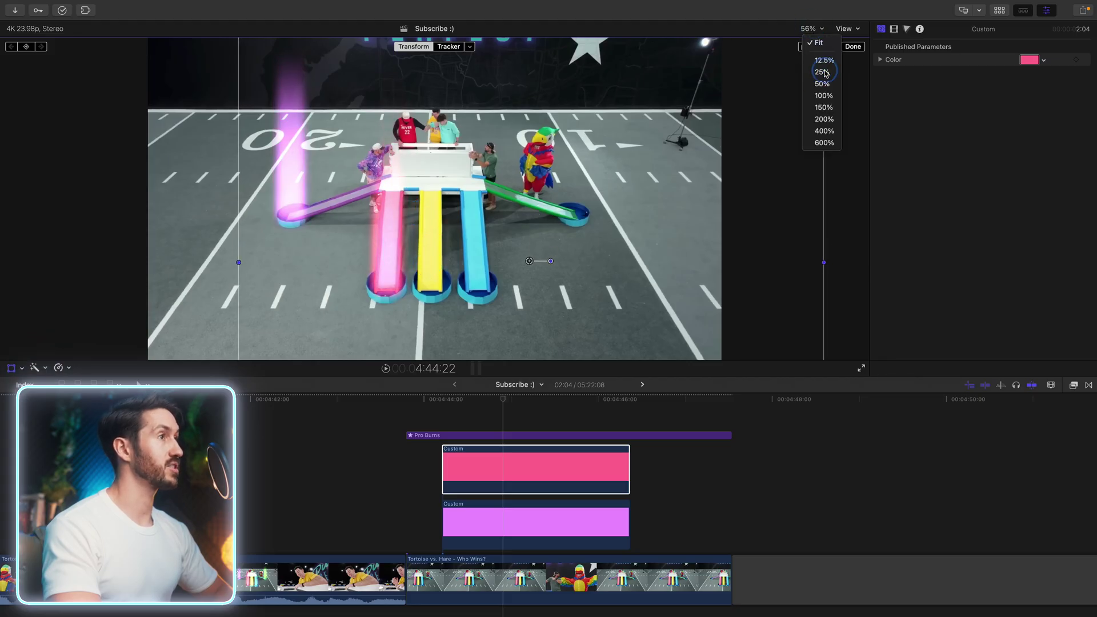
left_click(823, 72)
left_click_drag(478, 120, 477, 78)
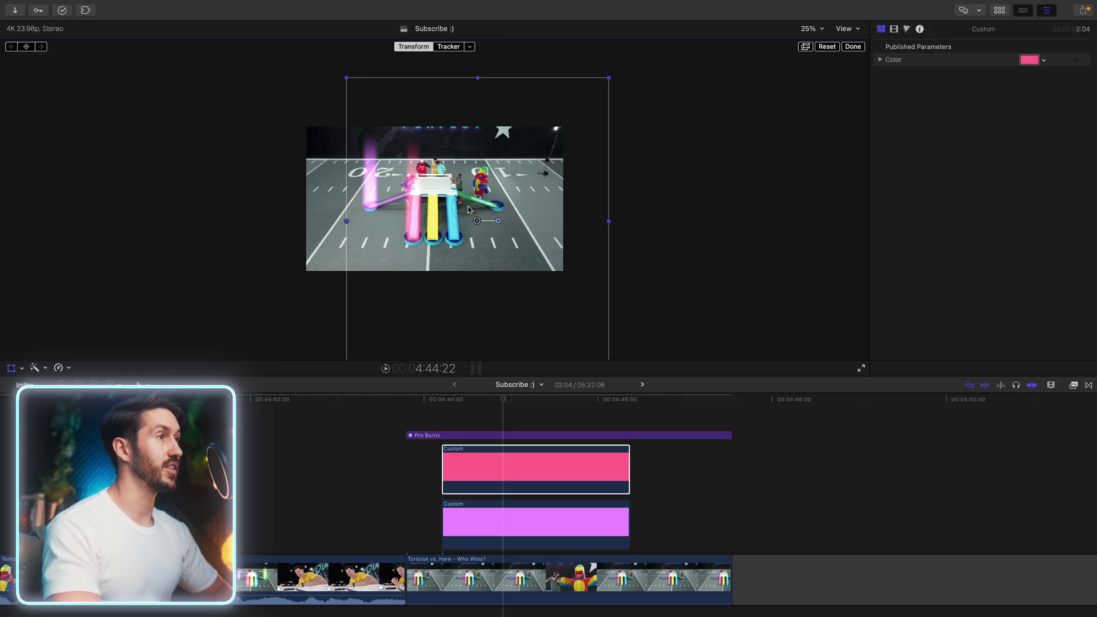
key("Escape")
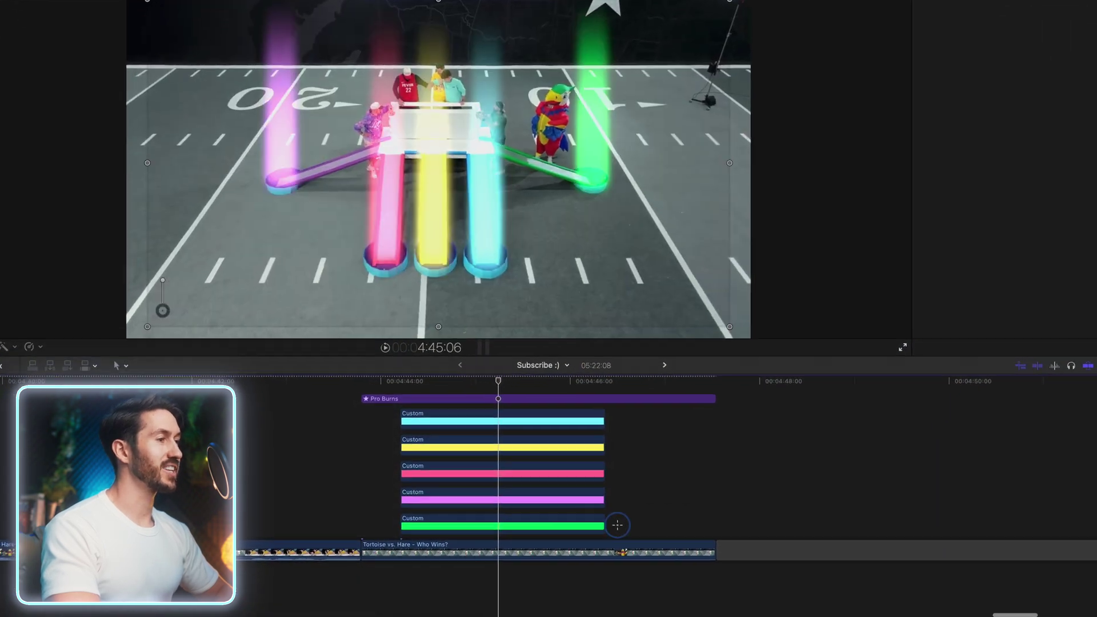
Step: Combine the five beam clips into compound clip 'Subscribe :) Clip 2' with Add blending
left_click_drag(600, 503, 488, 438)
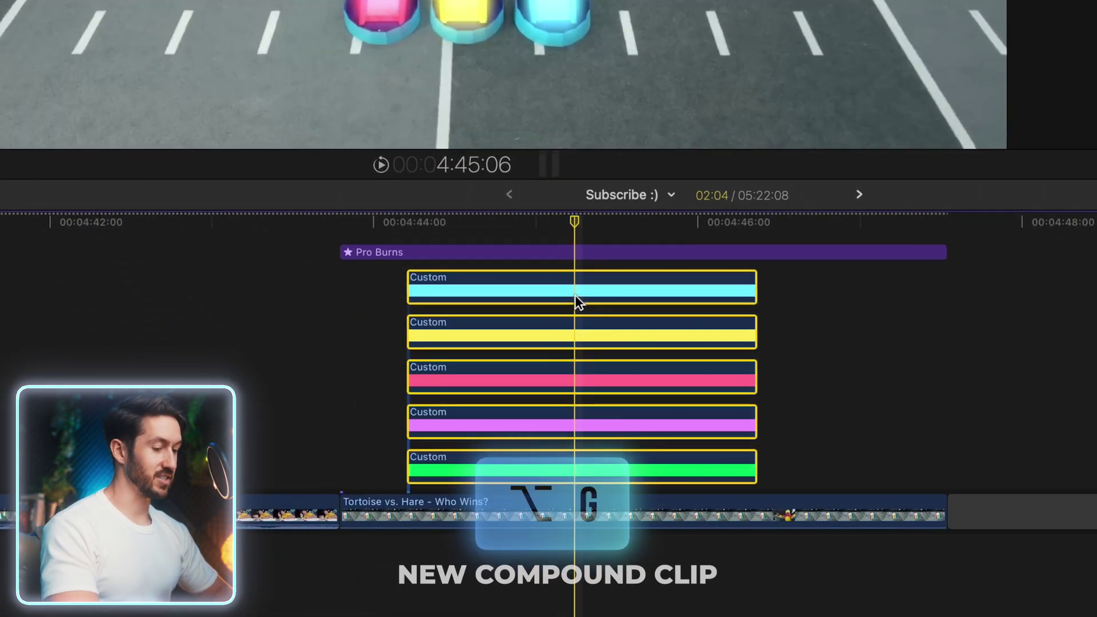
key("alt+g")
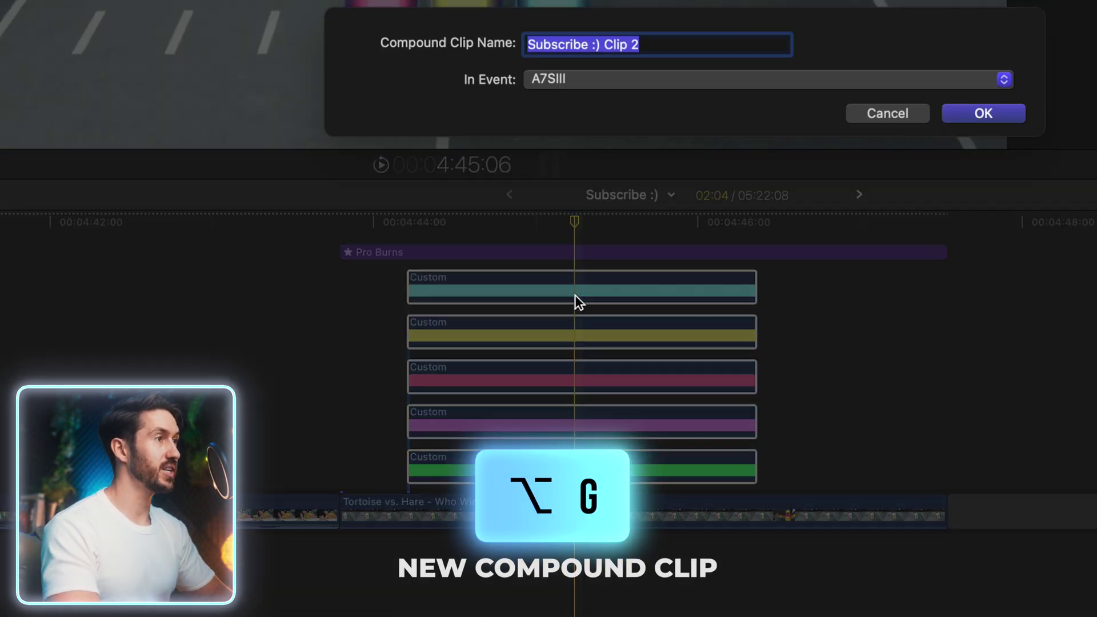
key("Escape")
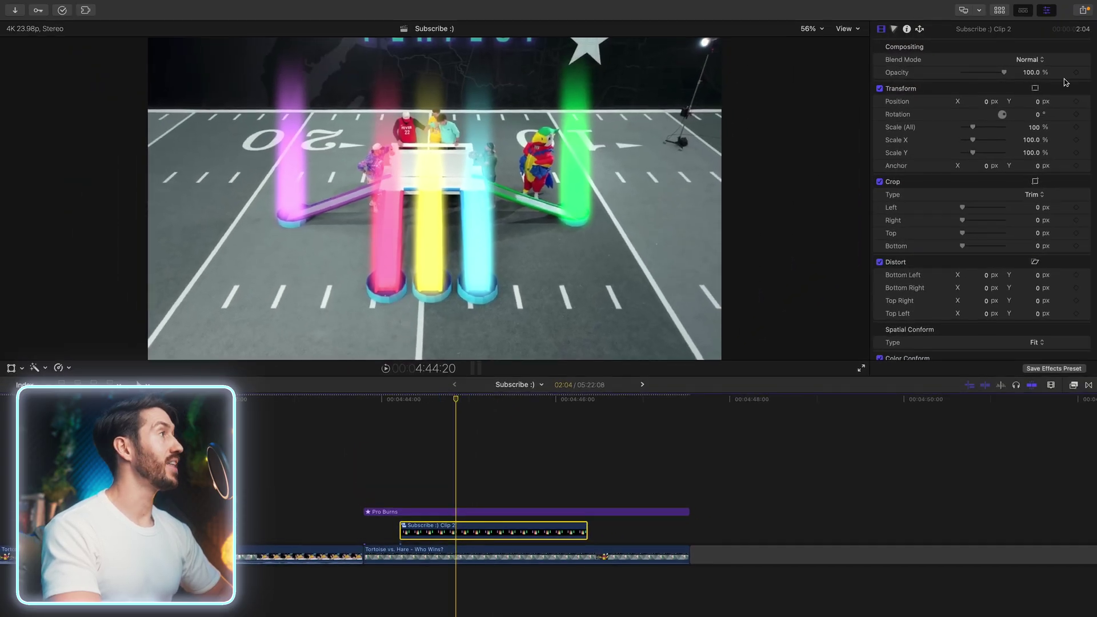
left_click(1029, 60)
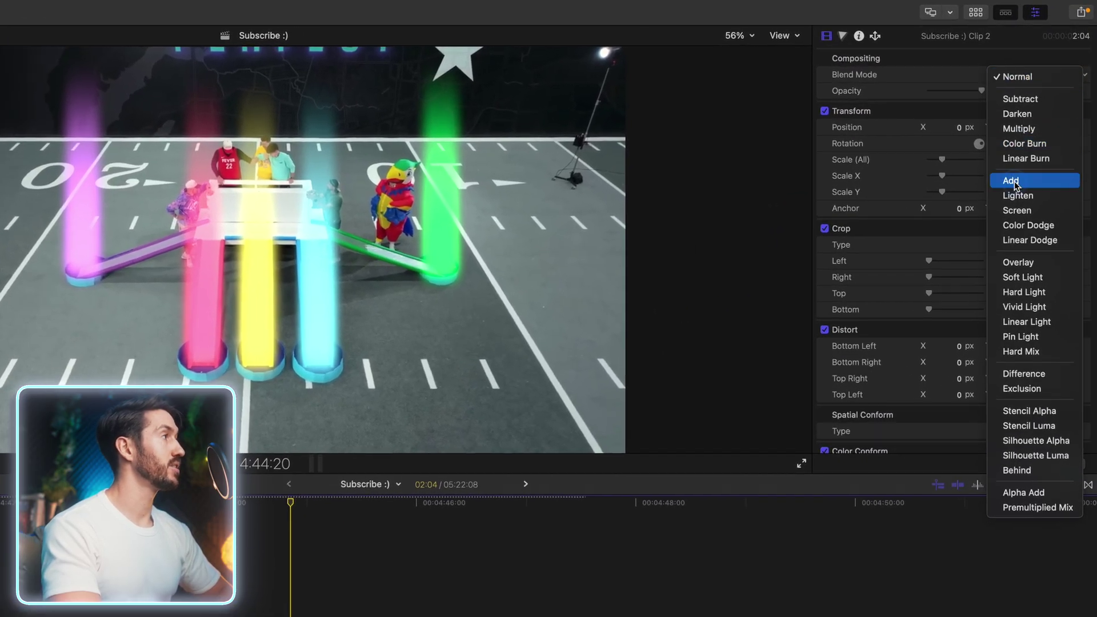
left_click(1014, 181)
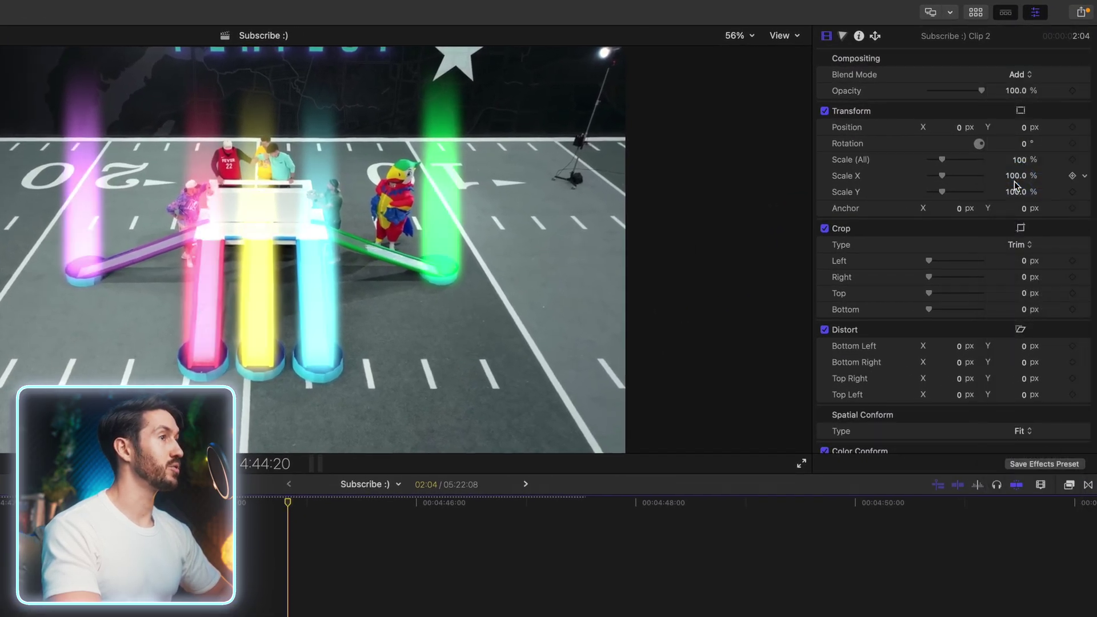
Step: Try brightening the compound clip's highlights in Color Wheels, then reset the adjustment
left_click(844, 37)
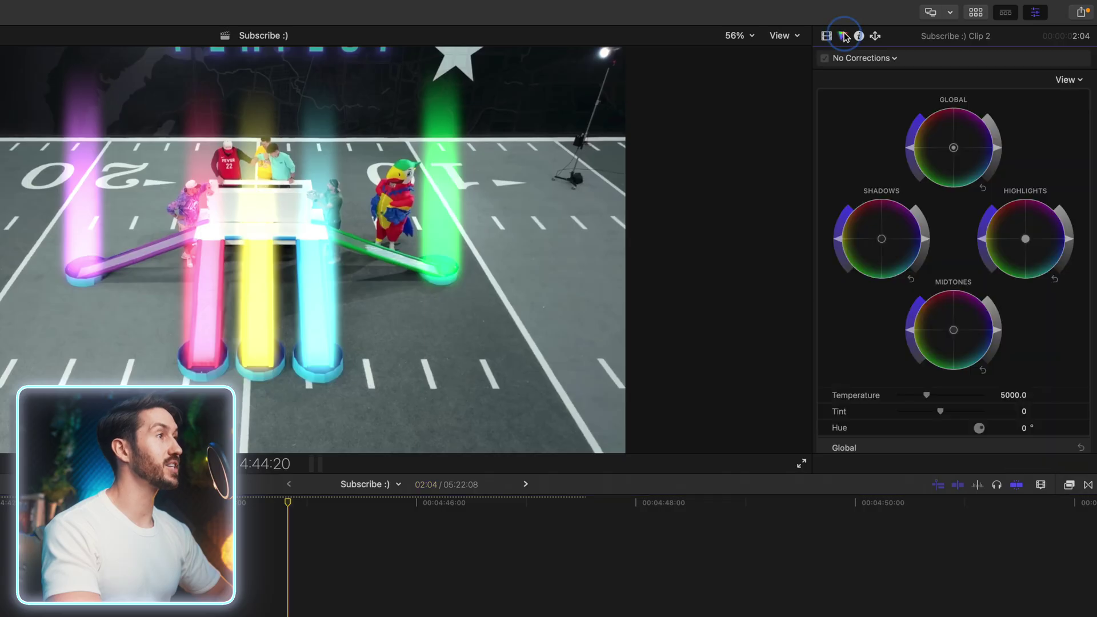
left_click_drag(1072, 245, 1064, 219)
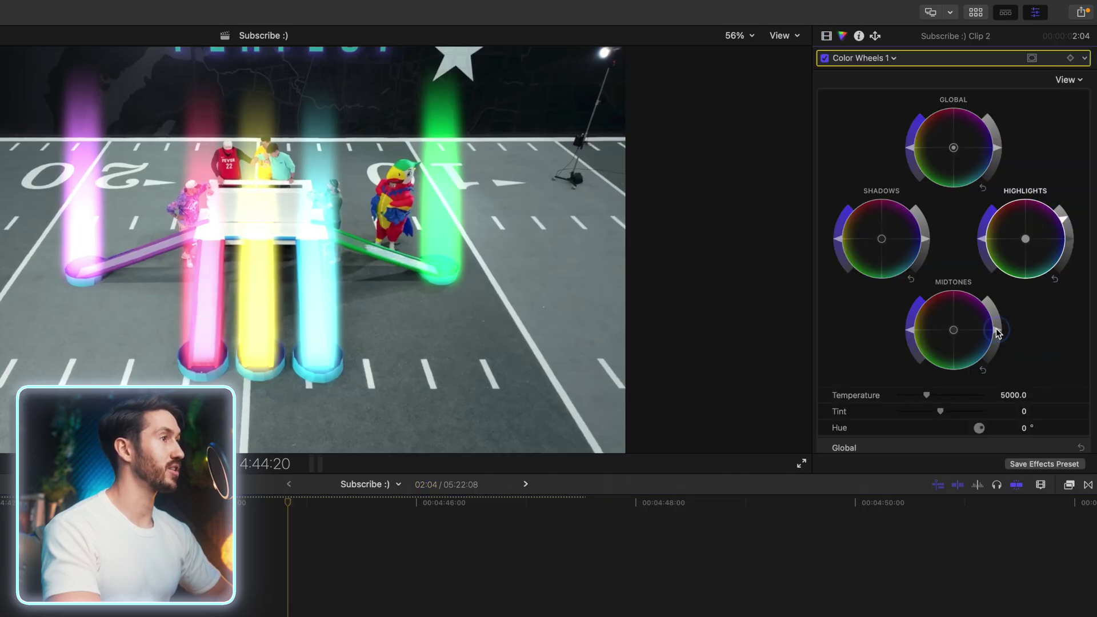
left_click(1055, 280)
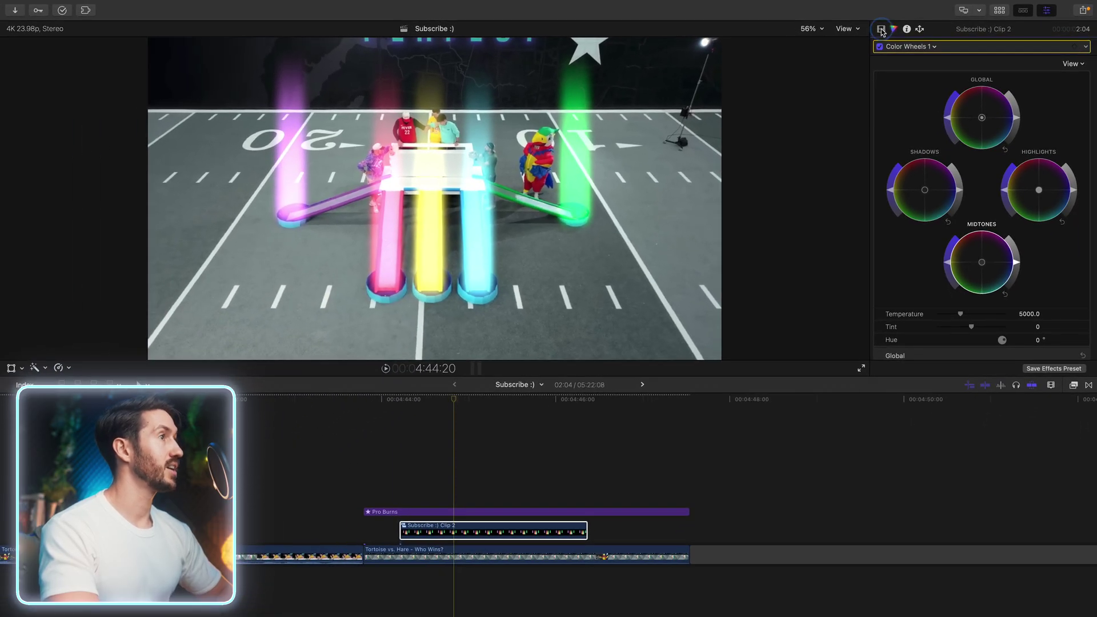
left_click(881, 29)
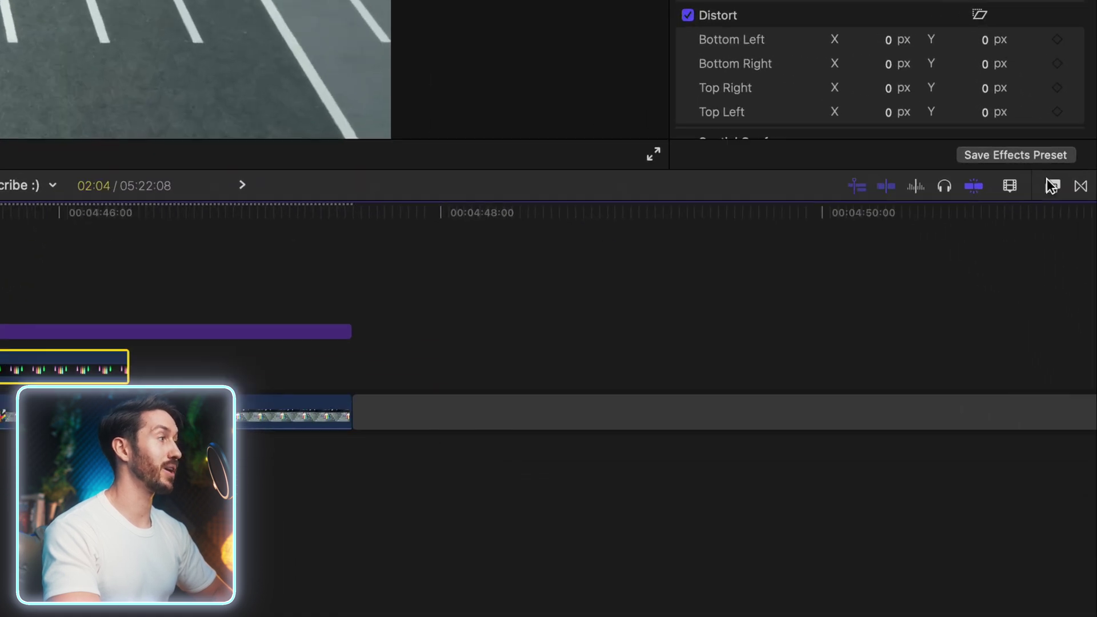
Step: Apply Tap5a Quick In-Out Animator from the Tap5a effects category to the beam compound clip
left_click(1074, 385)
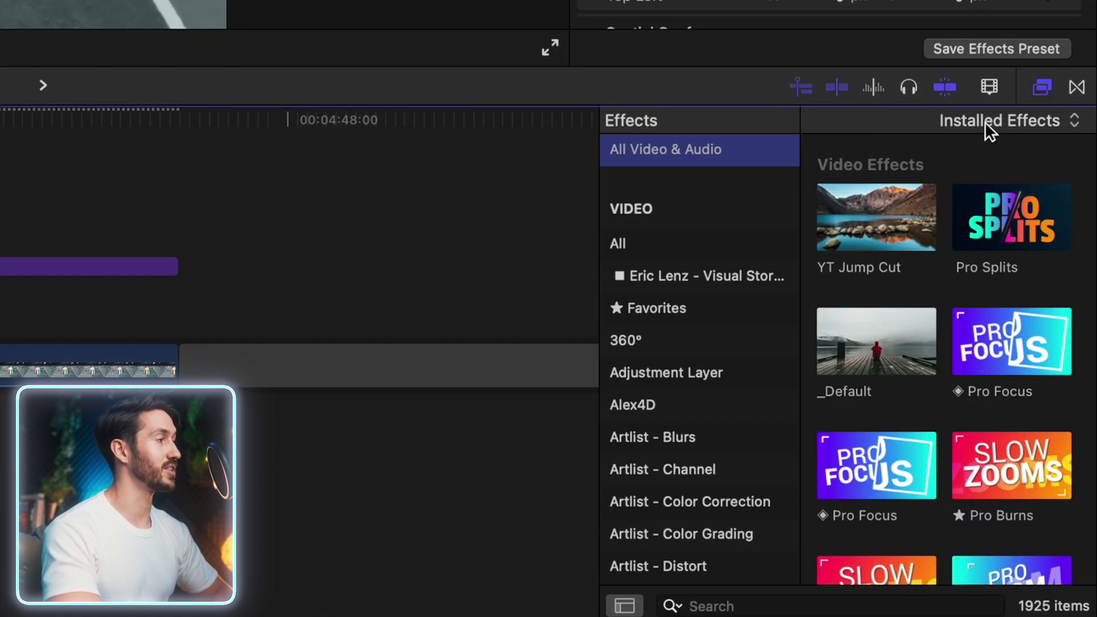
scroll(699, 330, "down", 20)
scroll(698, 330, "down", 10)
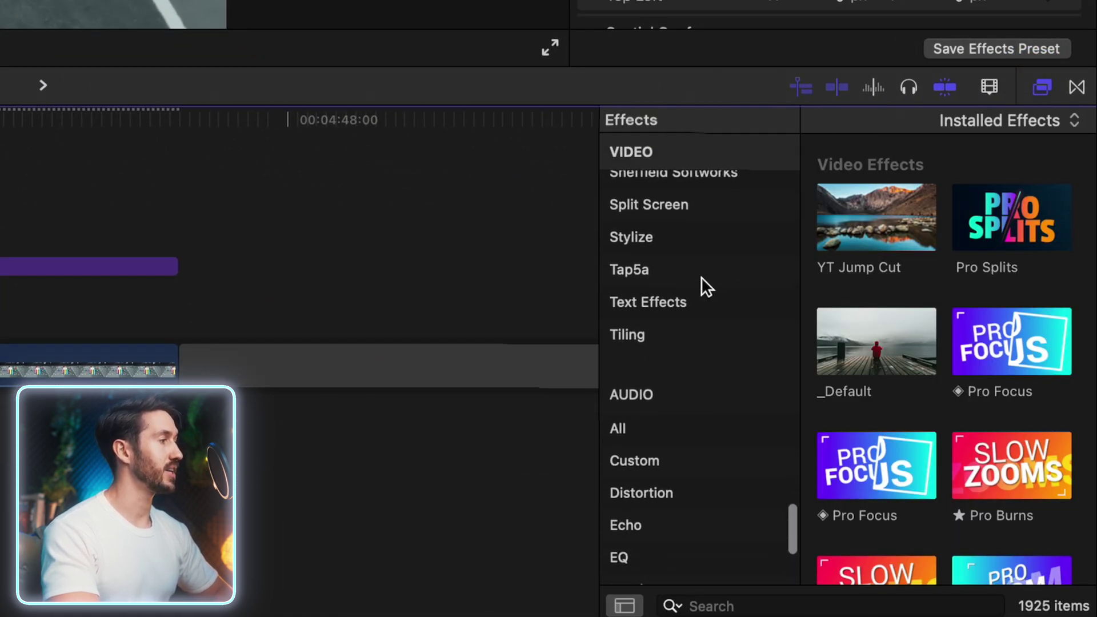
left_click(702, 268)
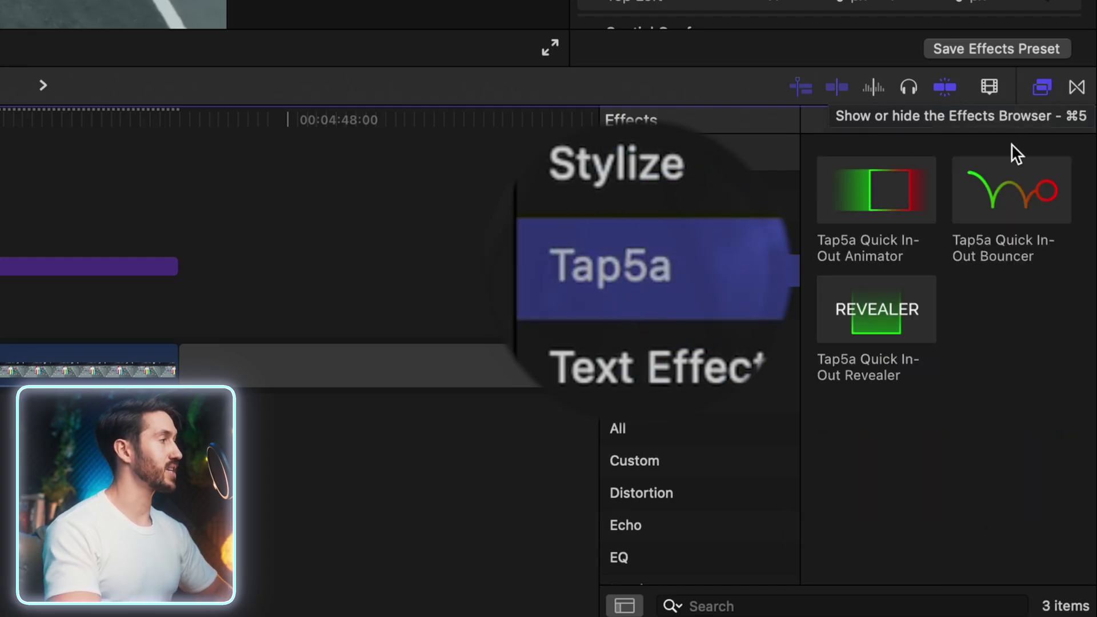
left_click(860, 197)
left_click(1042, 87)
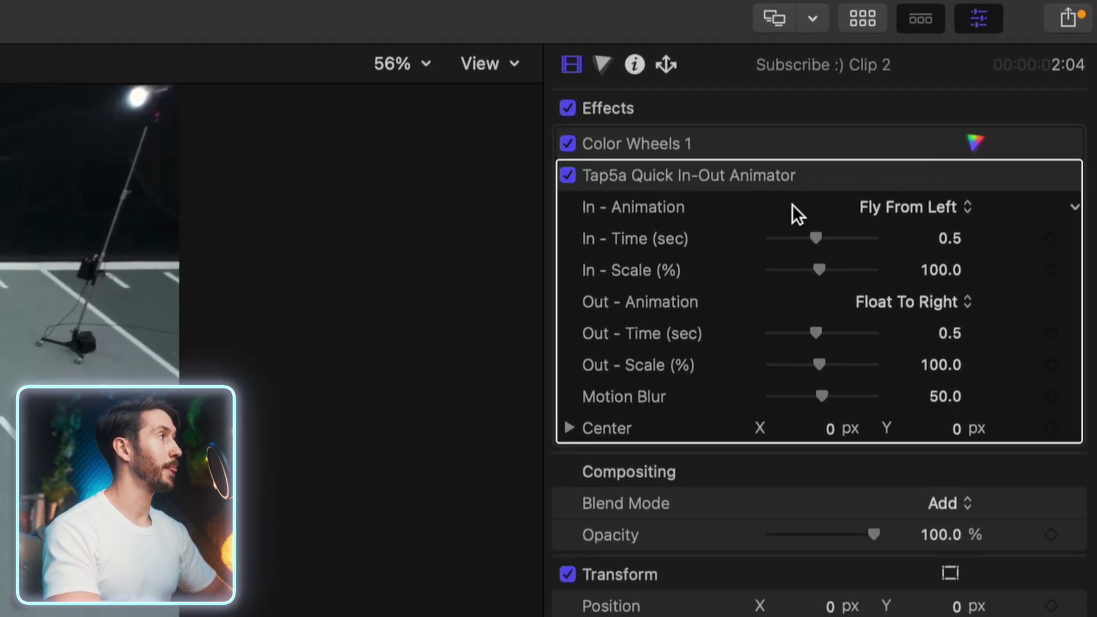
Step: Set the animator to Wipe From Bottom in, Wipe To Bottom out, with In - Time 1.0
left_click(906, 192)
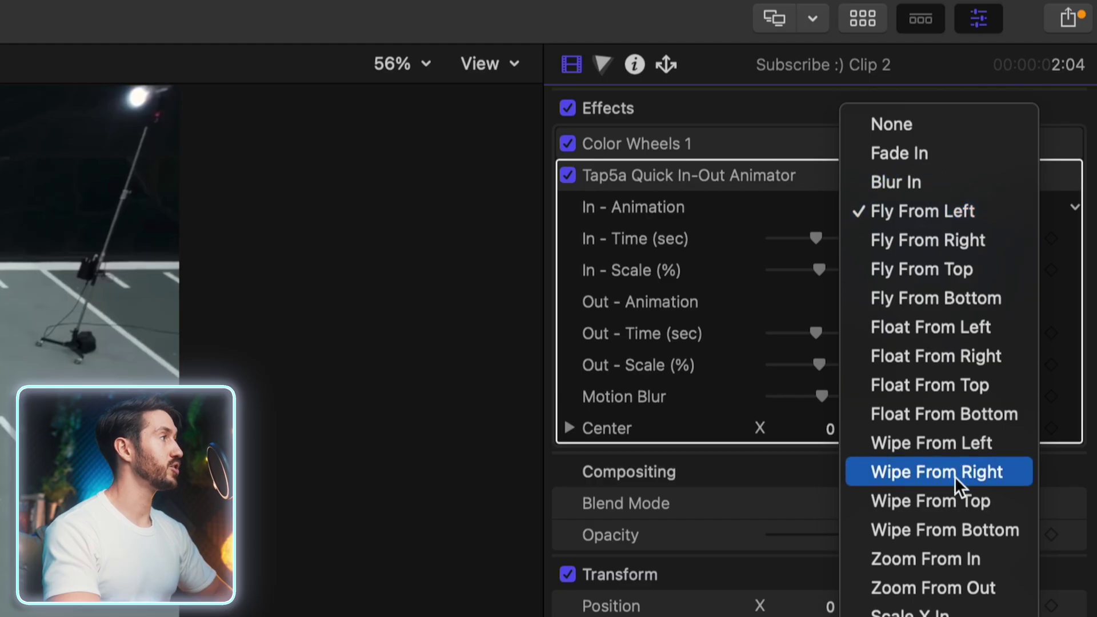
left_click(938, 523)
left_click(907, 299)
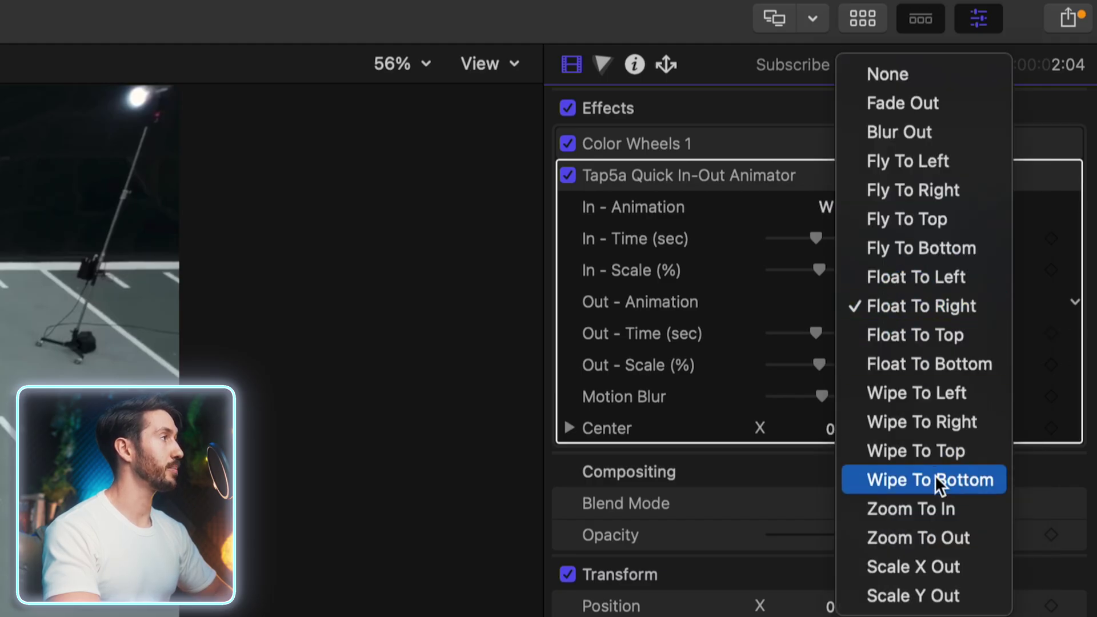
left_click(935, 479)
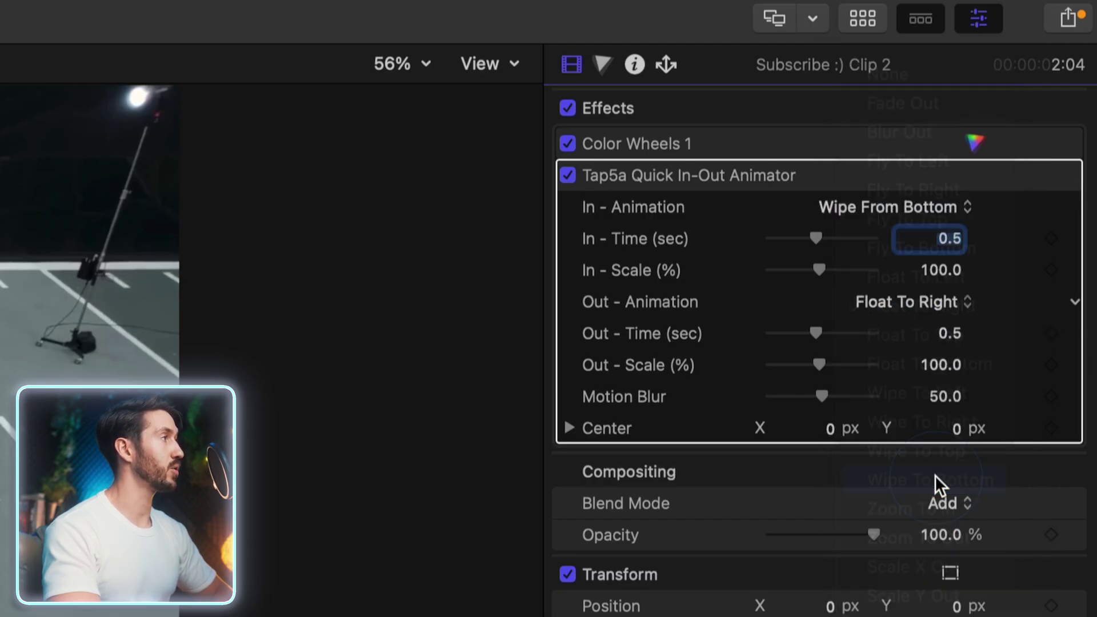
left_click_drag(810, 232, 939, 238)
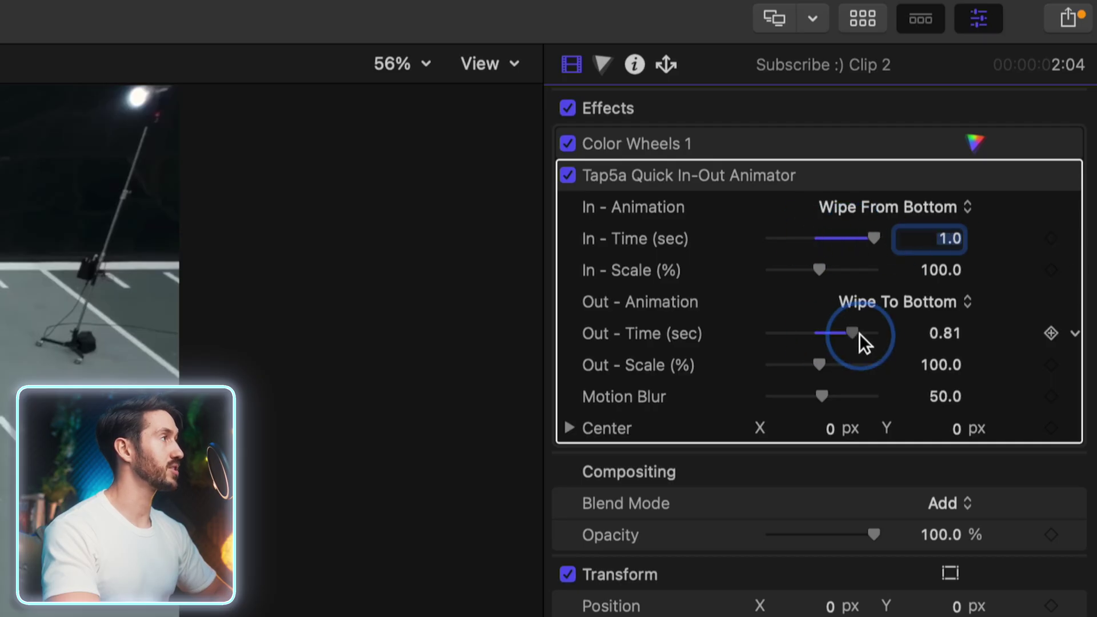